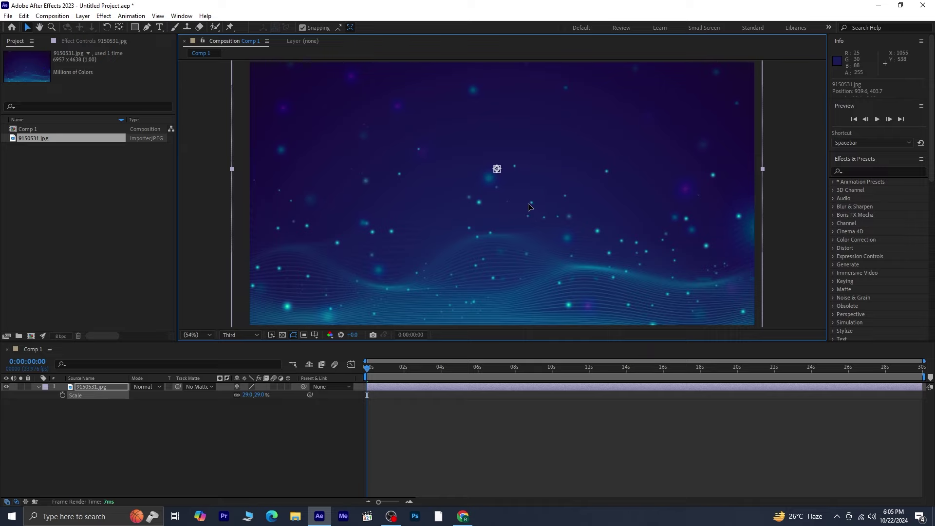
# Step: Shift the background image slightly to the right in the composition and collapse its layer properties
pyautogui.moveTo(529, 207); pyautogui.dragTo(533, 207)
pyautogui.click(266, 443)
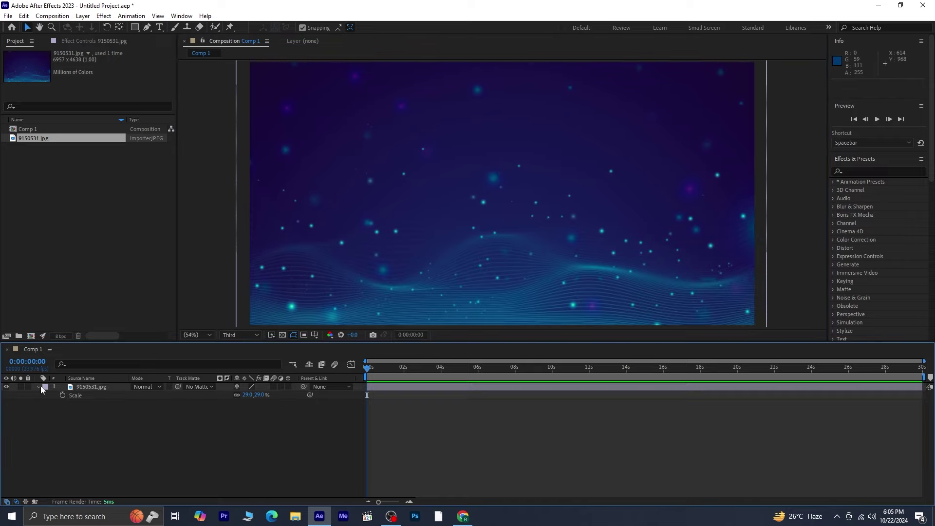
pyautogui.click(40, 387)
# Step: Import the Face image file from the AI folder into the project
pyautogui.click(63, 186)
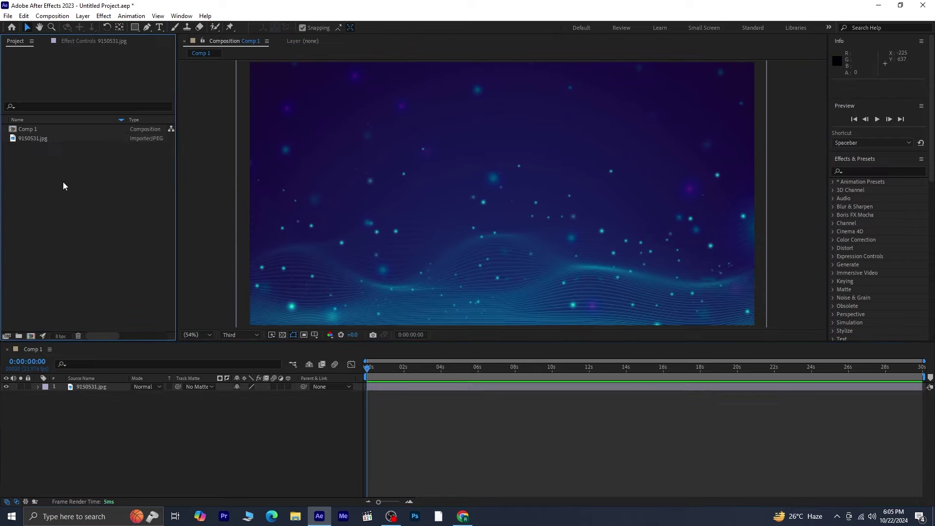
pyautogui.rightClick(63, 186)
pyautogui.moveTo(97, 232)
pyautogui.click(216, 232)
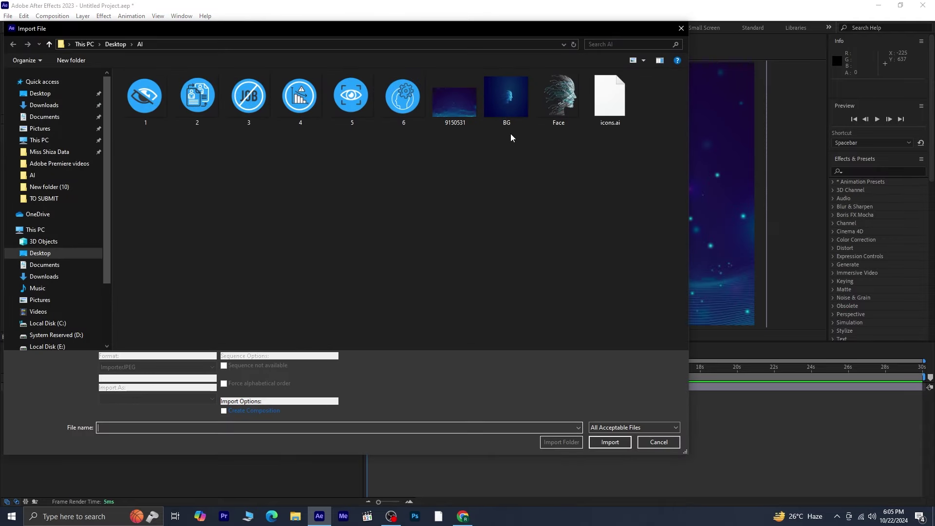
pyautogui.click(559, 97)
pyautogui.click(609, 441)
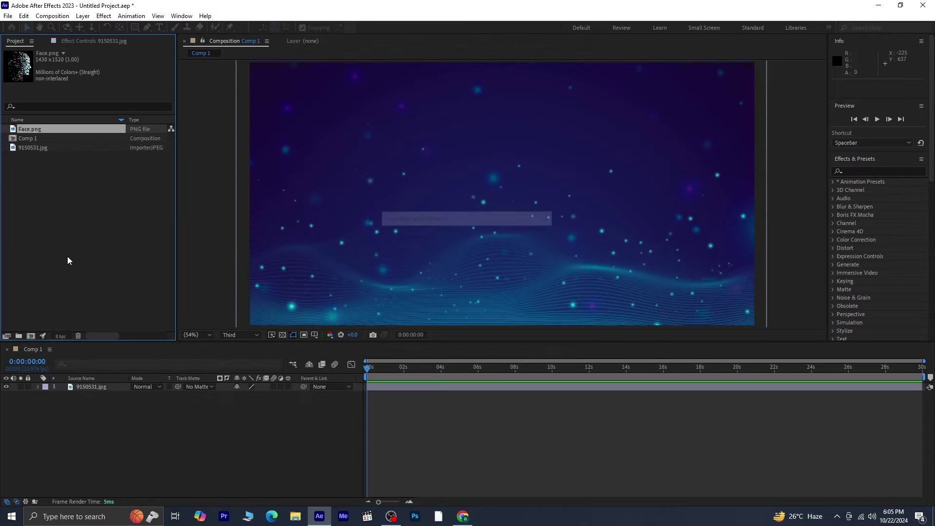
# Step: Add Face.png to Comp 1 above the background layer and scale it down to 46%
pyautogui.moveTo(86, 129); pyautogui.dragTo(97, 387)
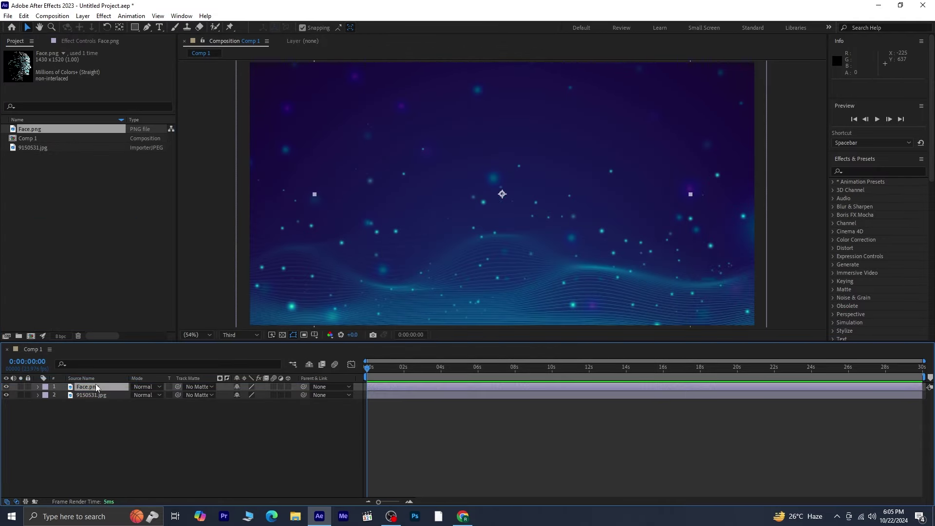
pyautogui.press('s')
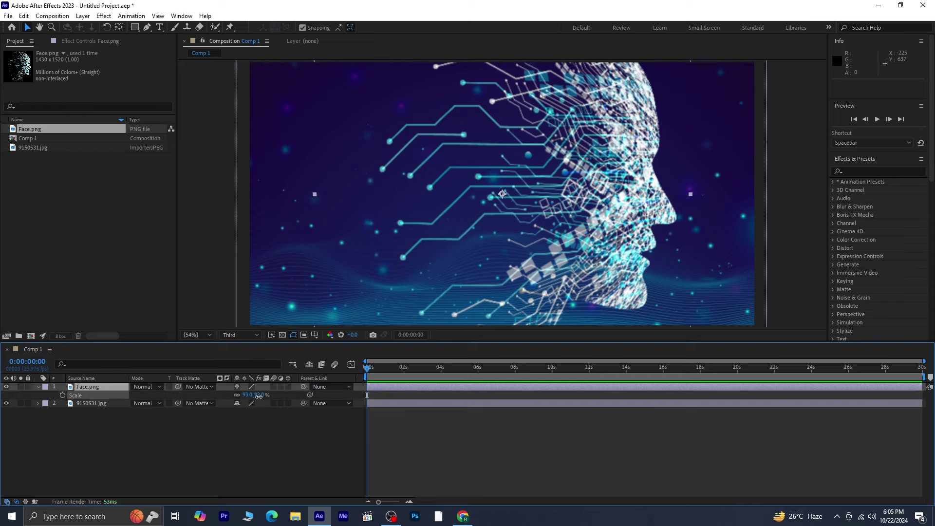
pyautogui.moveTo(258, 396); pyautogui.dragTo(243, 403)
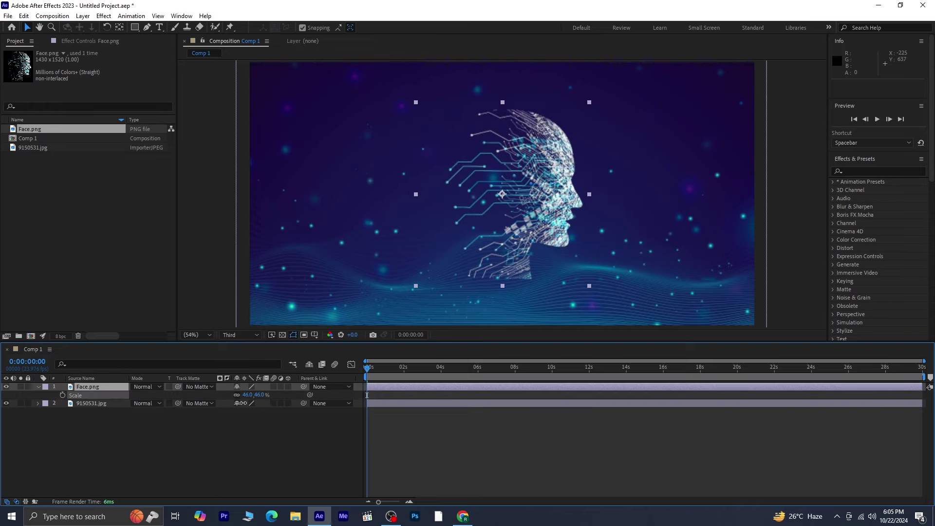
# Step: Centre the face in the composition and parent its layer to the 9150531.jpg background layer
pyautogui.scroll(-10, 836, 236)
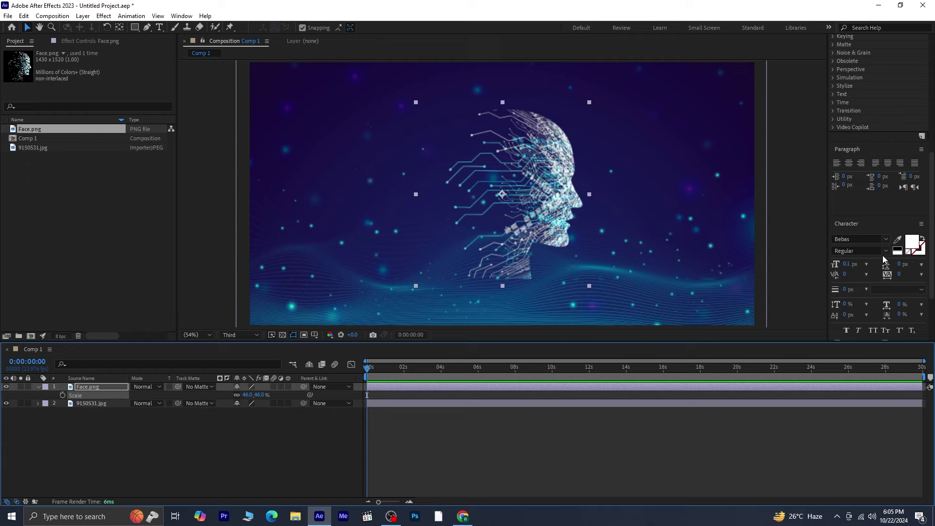
pyautogui.scroll(-4, 885, 261)
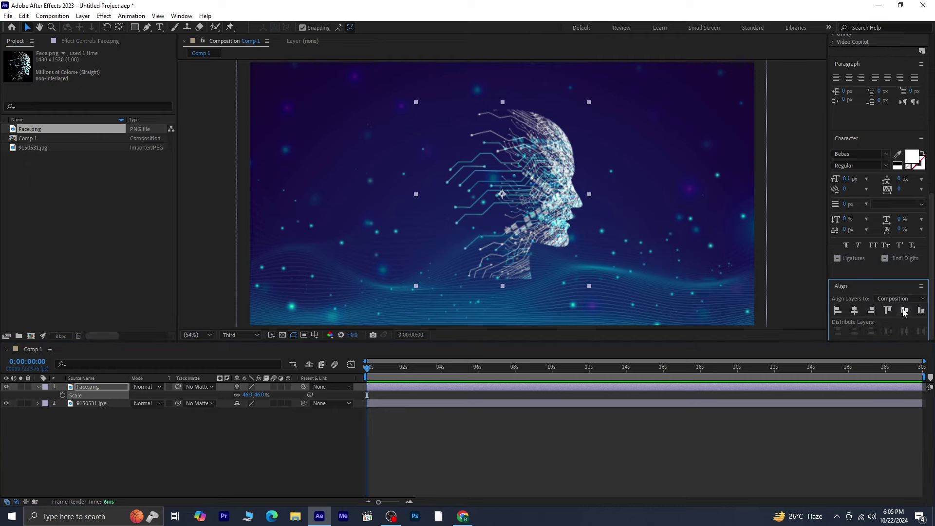
pyautogui.click(38, 386)
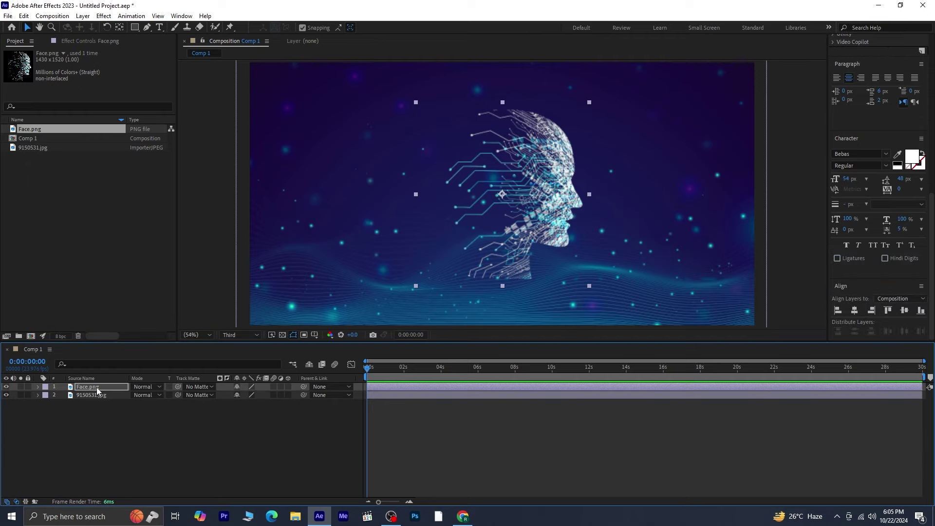
pyautogui.moveTo(289, 386); pyautogui.dragTo(77, 396)
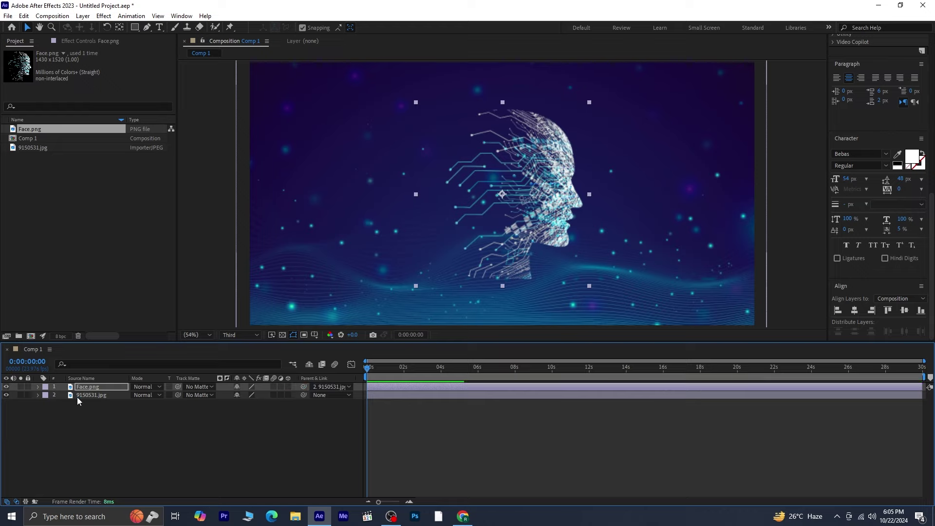
pyautogui.click(150, 466)
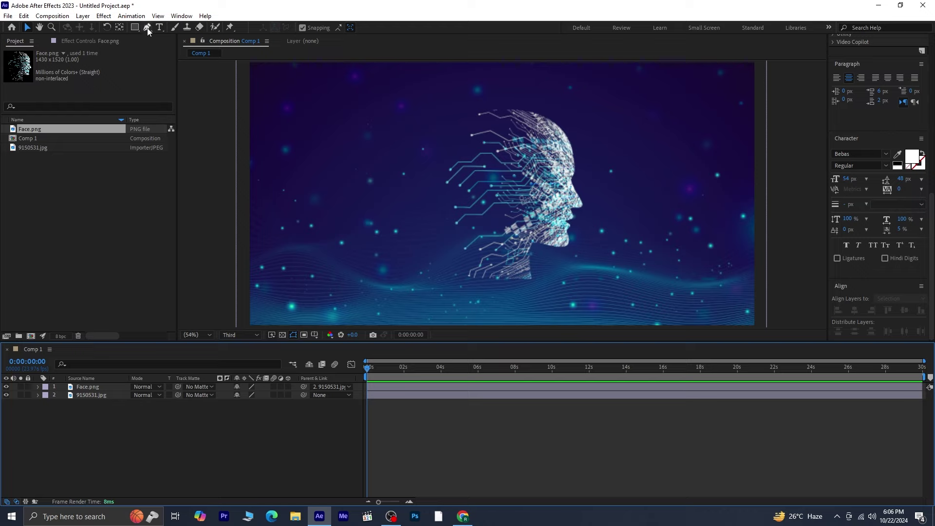
# Step: Draw a large outlined polystar with the Star tool and centre it horizontally and vertically in the composition
pyautogui.moveTo(135, 27); pyautogui.dragTo(174, 69)
pyautogui.moveTo(448, 115); pyautogui.dragTo(527, 246)
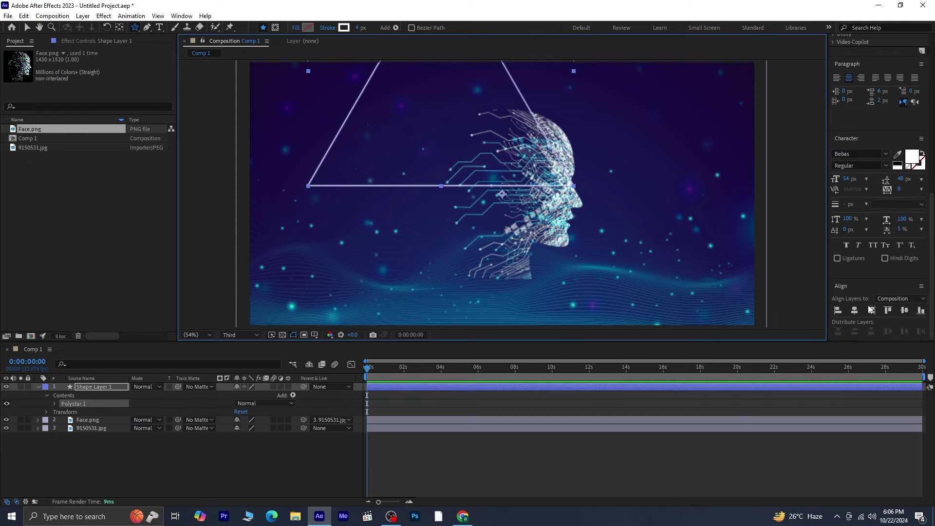
pyautogui.click(854, 310)
pyautogui.click(904, 309)
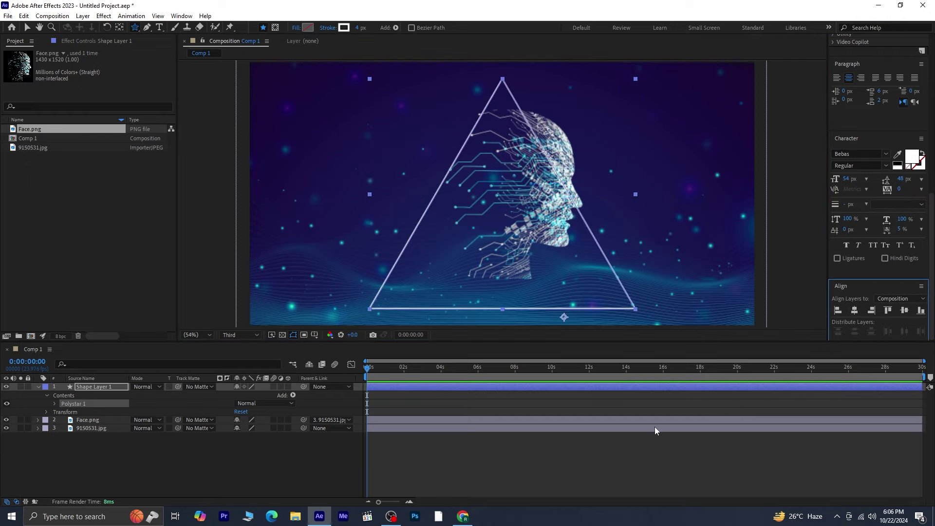
# Step: Turn the polystar path into a hexagon by setting its points to 6 and its type to Polygon
pyautogui.click(55, 404)
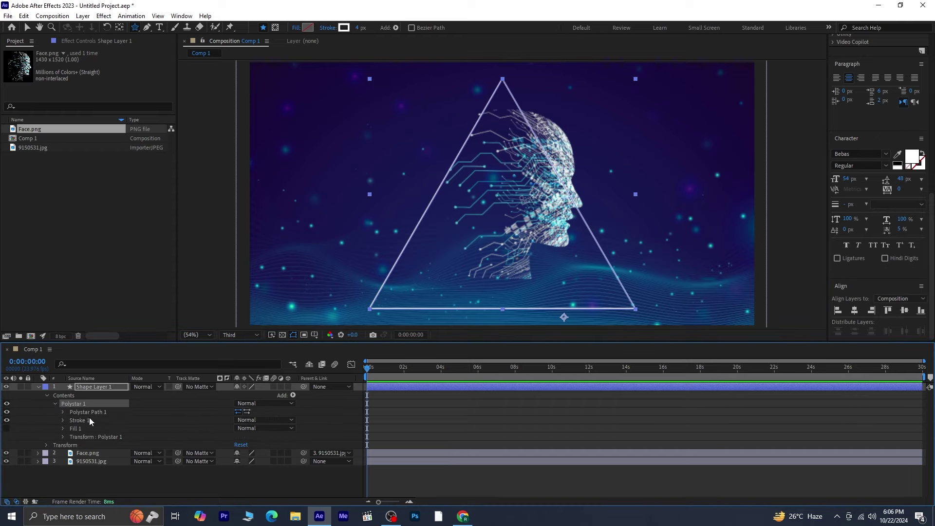
pyautogui.click(62, 412)
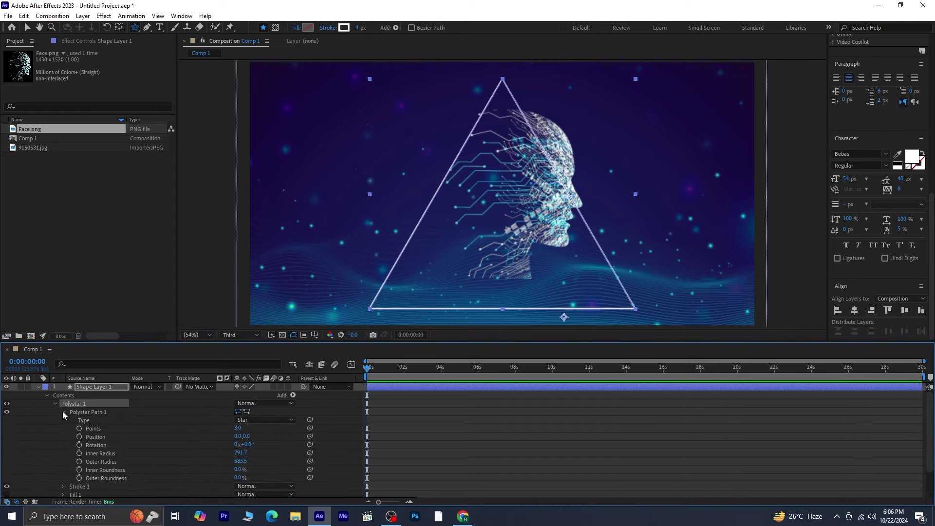
pyautogui.click(238, 428)
pyautogui.press('Return')
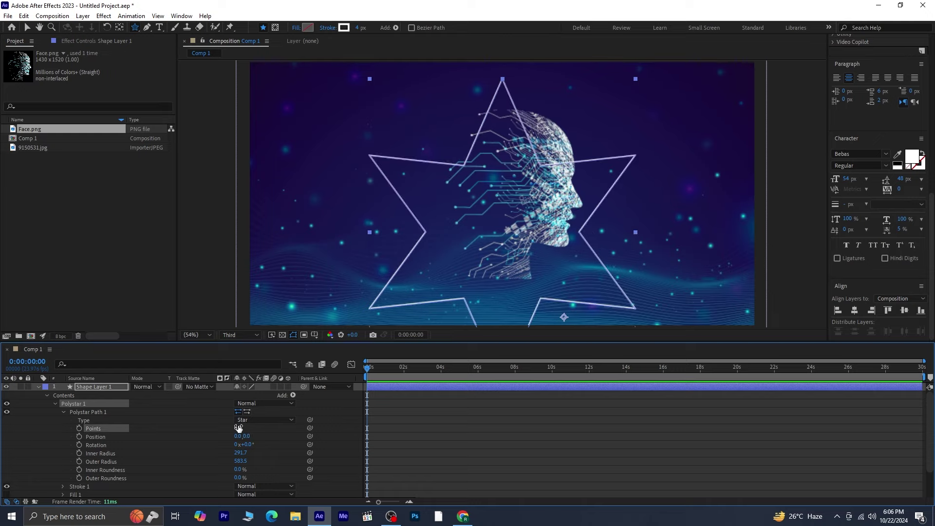
pyautogui.click(248, 421)
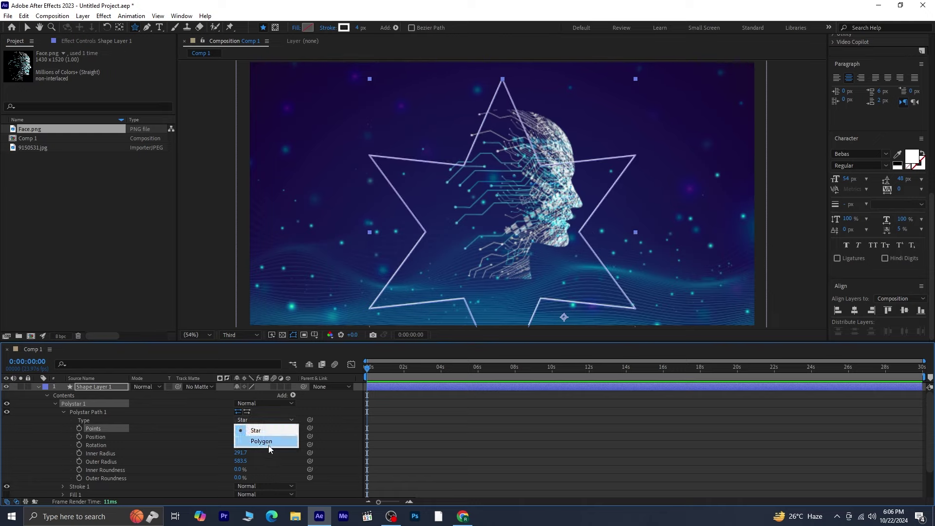
pyautogui.click(251, 440)
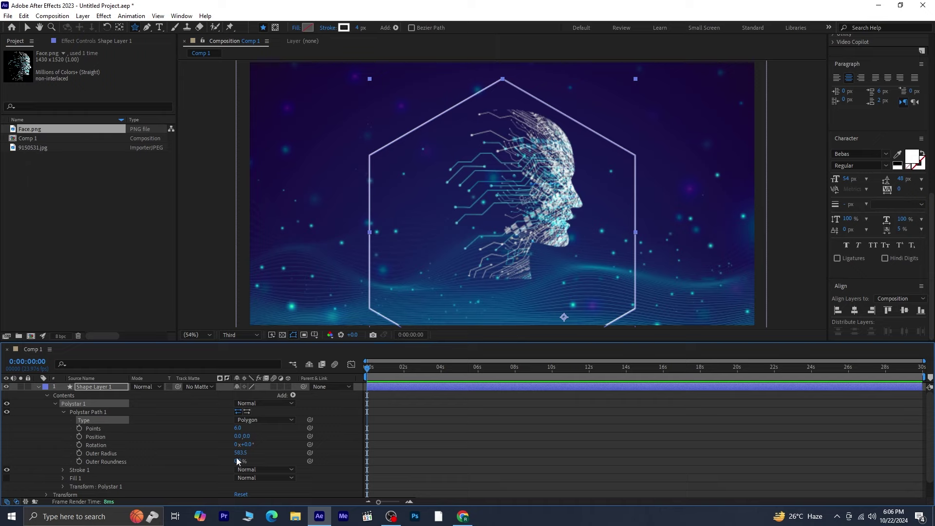
# Step: Reduce the hexagon's outer radius to 416.5, centre its anchor point on the shape, and align it to the composition's vertical centre
pyautogui.moveTo(239, 452); pyautogui.dragTo(168, 449)
pyautogui.click(194, 332)
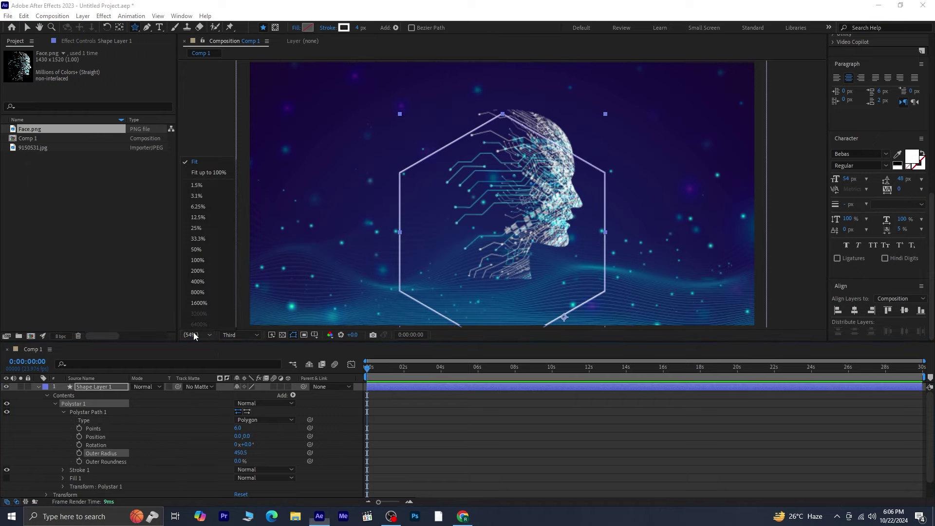
pyautogui.click(195, 161)
pyautogui.press('v')
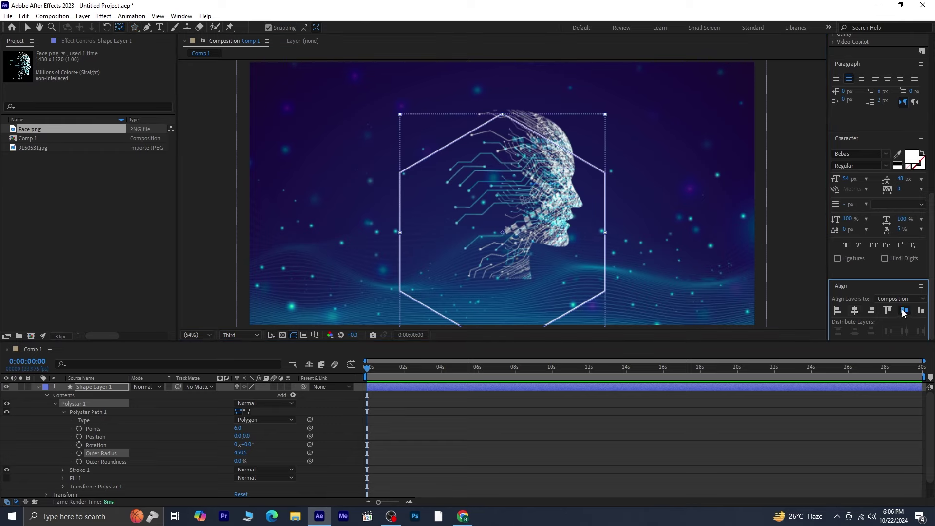
pyautogui.click(904, 310)
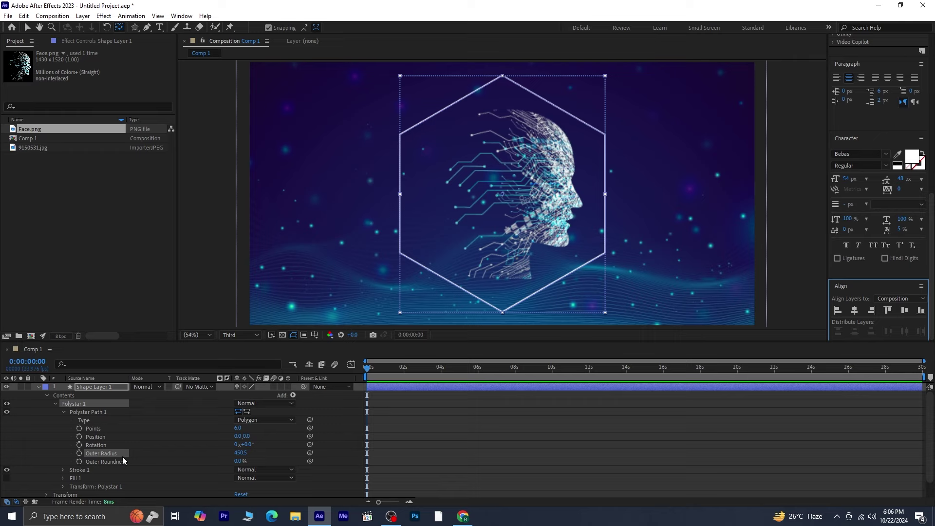
pyautogui.moveTo(240, 452); pyautogui.dragTo(223, 457)
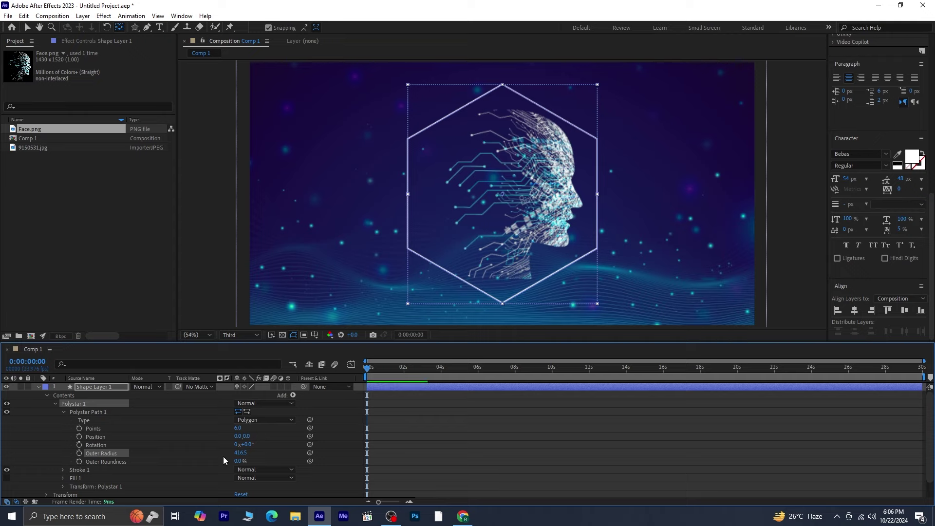
pyautogui.click(39, 386)
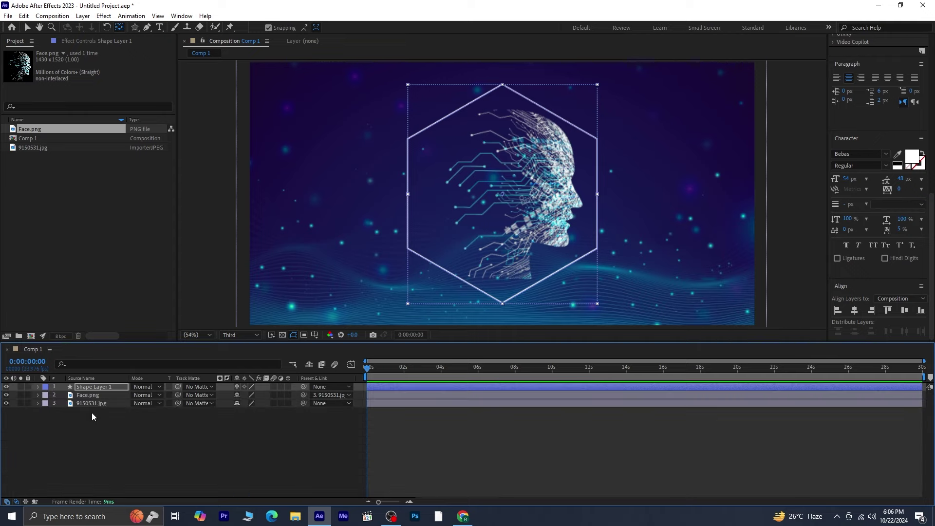
# Step: Scale the Face.png layer down to 126.6% so it sits well inside the hexagon
pyautogui.click(96, 395)
pyautogui.press('s')
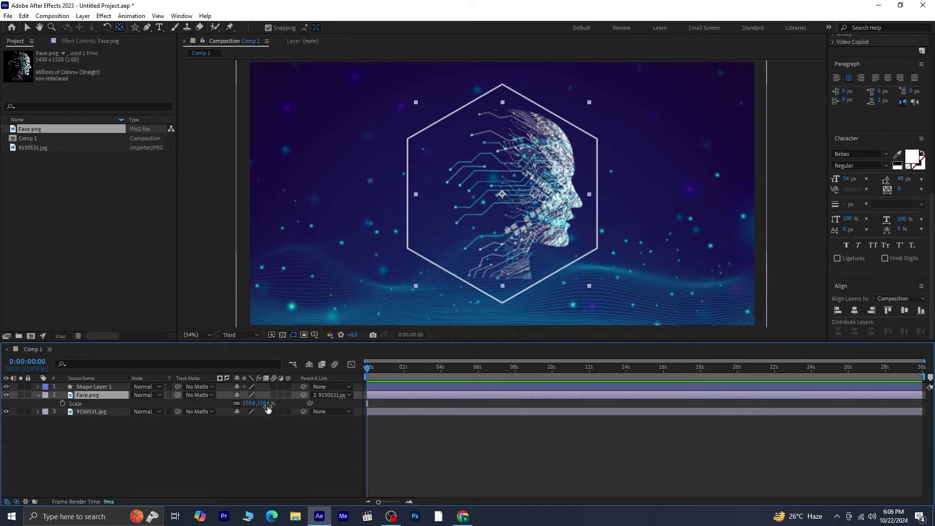
pyautogui.moveTo(258, 403); pyautogui.dragTo(257, 410)
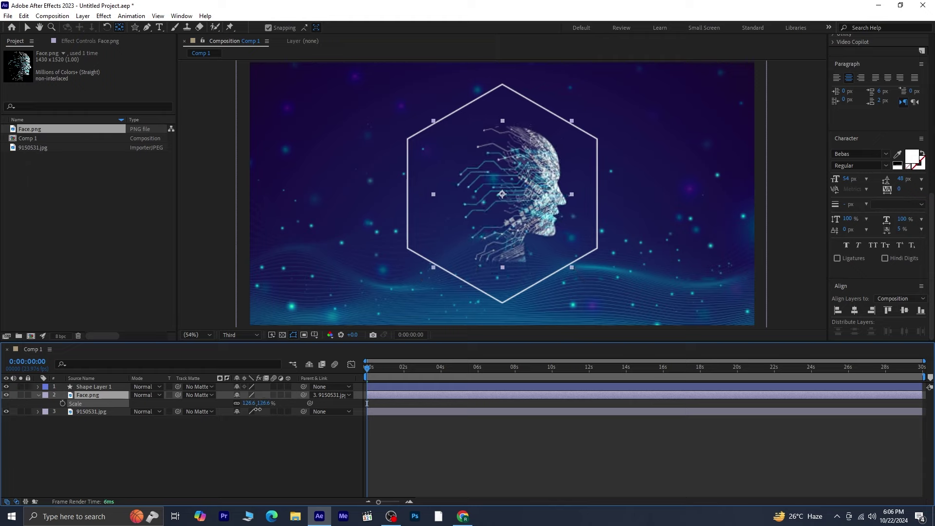
pyautogui.click(39, 394)
# Step: Reduce the hexagon's outer radius to 363.5, realign it to the composition's vertical centre, and collapse the shape layer
pyautogui.click(85, 387)
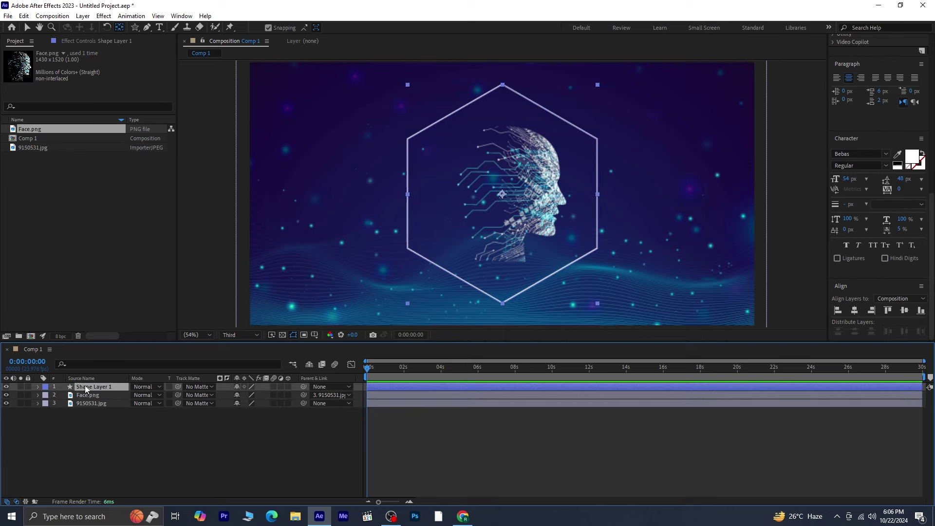
pyautogui.click(37, 387)
pyautogui.moveTo(239, 453); pyautogui.dragTo(215, 451)
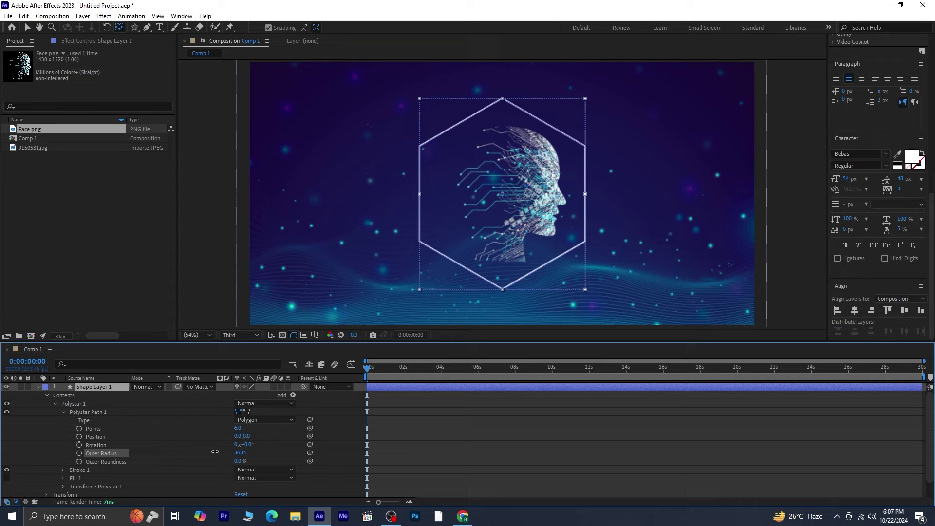
pyautogui.click(54, 403)
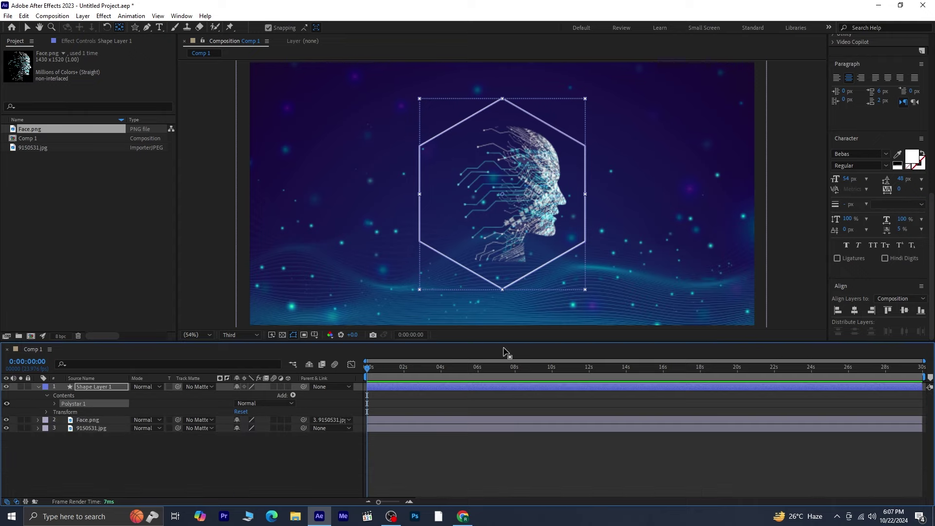
pyautogui.click(913, 311)
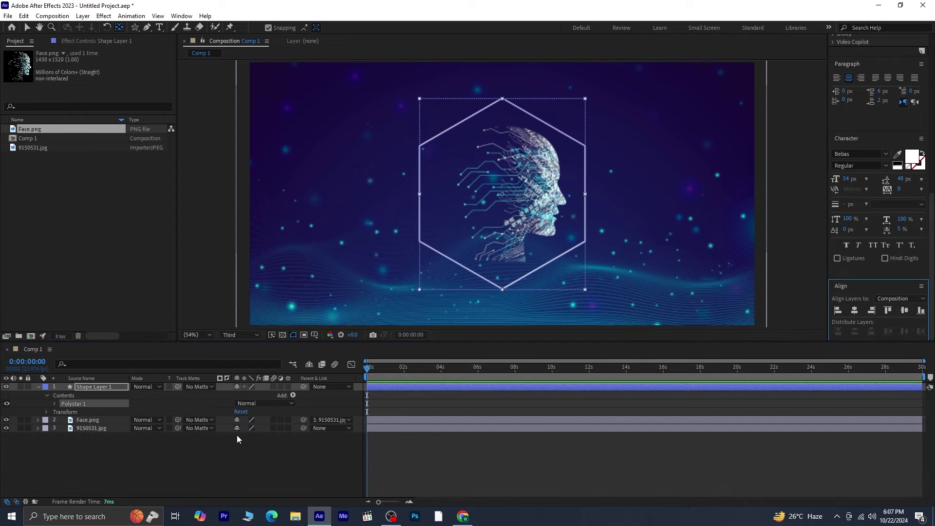
pyautogui.click(116, 467)
pyautogui.click(47, 395)
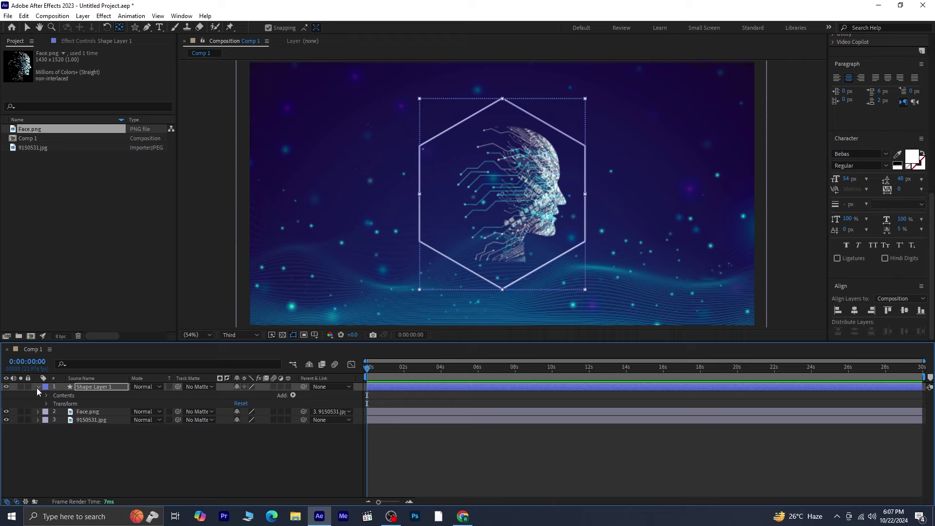
pyautogui.click(38, 387)
# Step: Filter Shape Layer 1's properties by "path" and convert its polystar path to a Bezier path
pyautogui.click(121, 363)
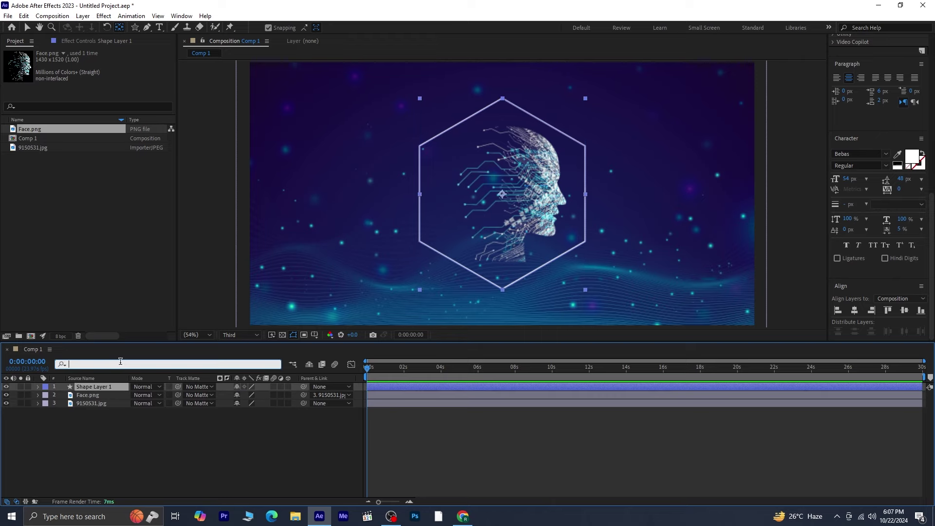
pyautogui.write('path')
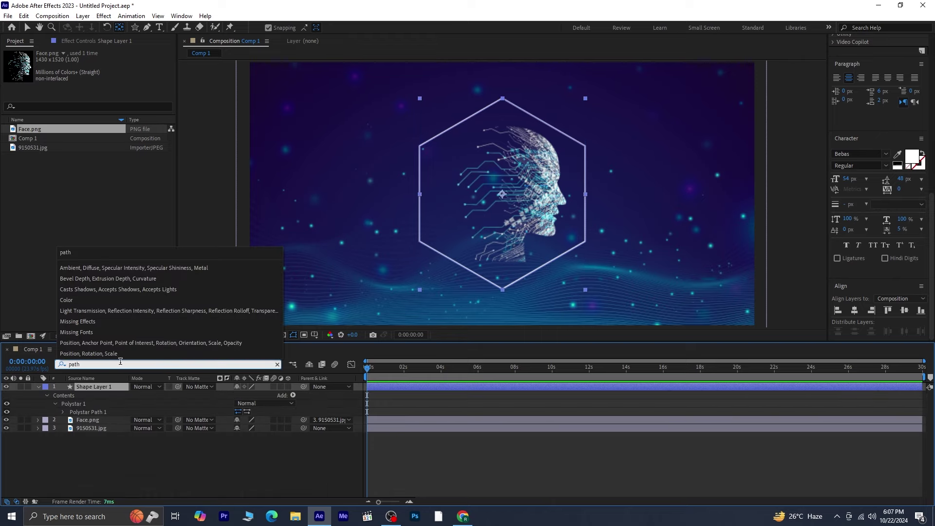
pyautogui.click(100, 413)
pyautogui.click(63, 412)
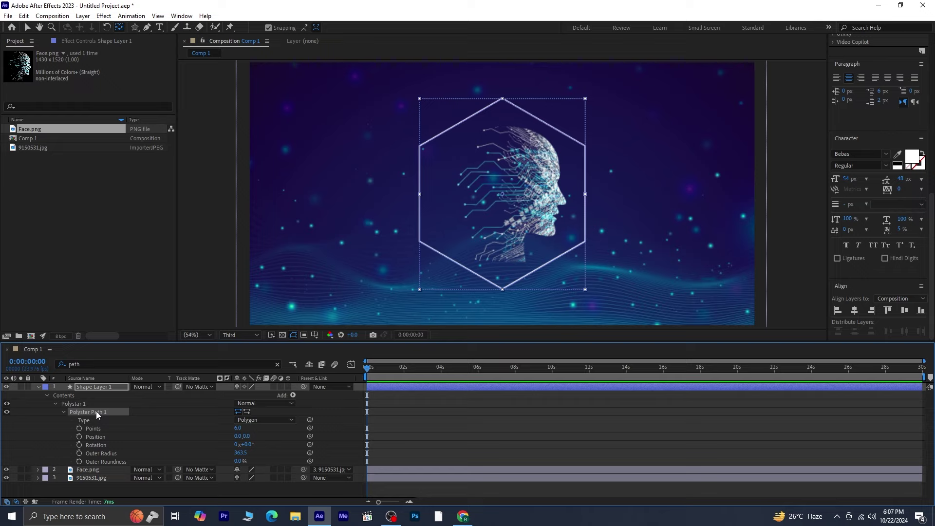
pyautogui.rightClick(96, 413)
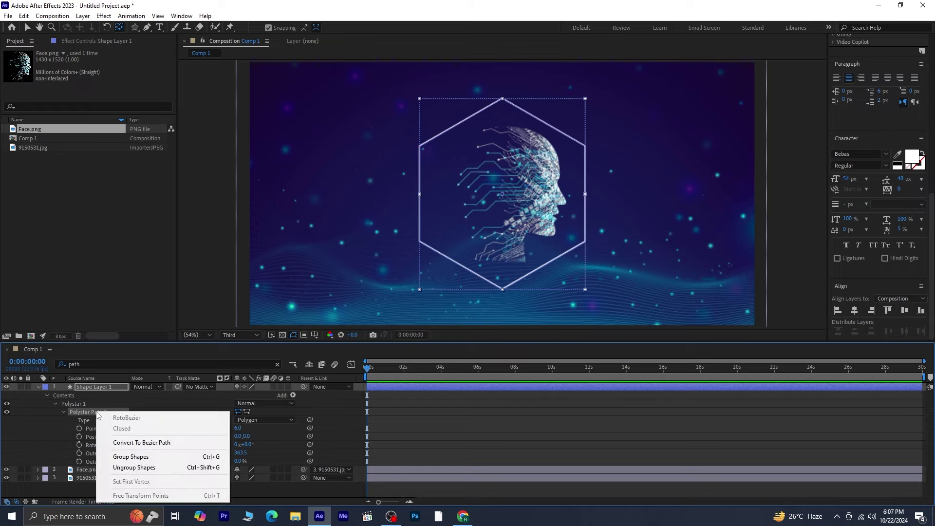
pyautogui.click(157, 443)
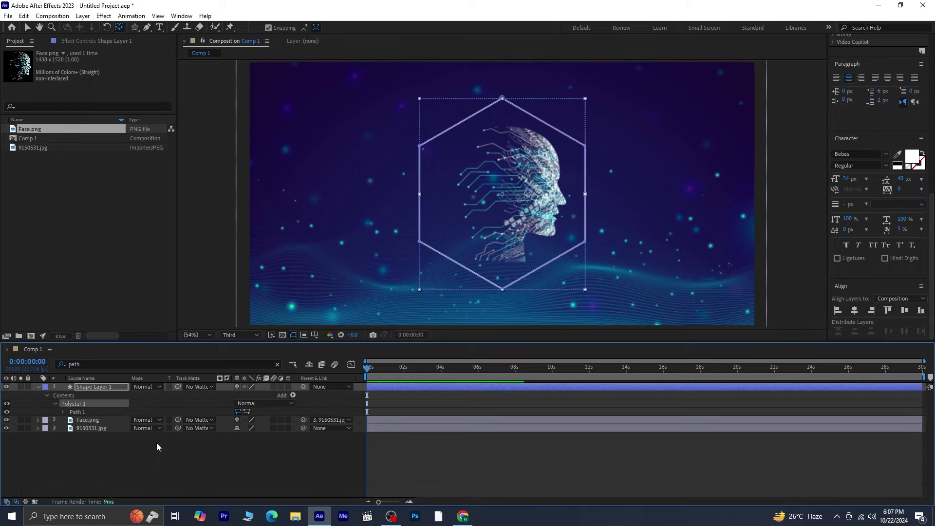
# Step: Copy the Path property of the converted hexagon path and collapse Shape Layer 1
pyautogui.click(63, 412)
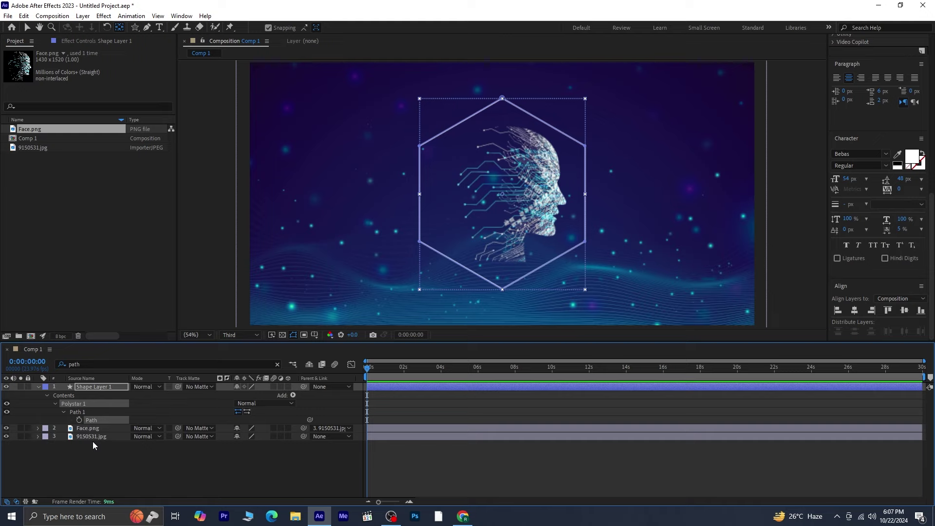
pyautogui.click(102, 451)
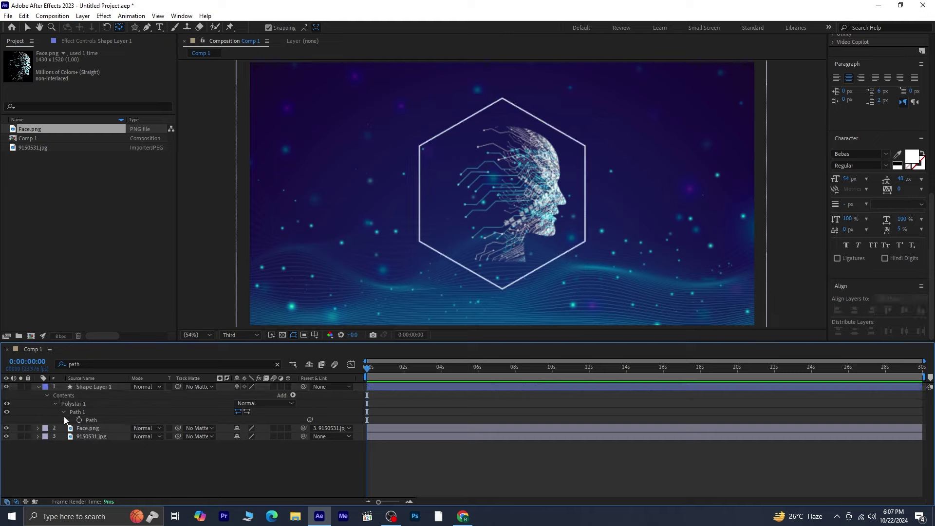
pyautogui.click(38, 387)
# Step: Add a one-node camera with the existing settings and turn the hexagon, Face.png and 9150531.jpg into 3D layers
pyautogui.rightClick(93, 440)
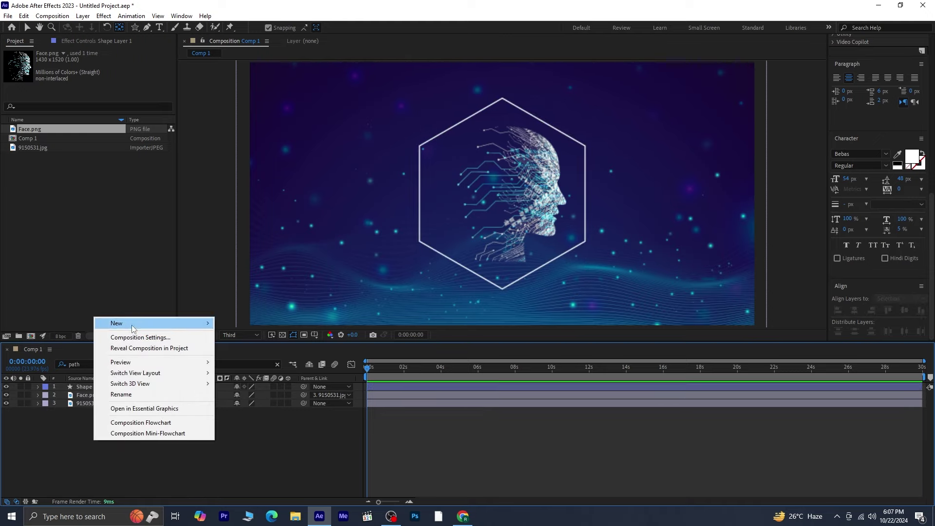
pyautogui.moveTo(146, 323)
pyautogui.click(258, 369)
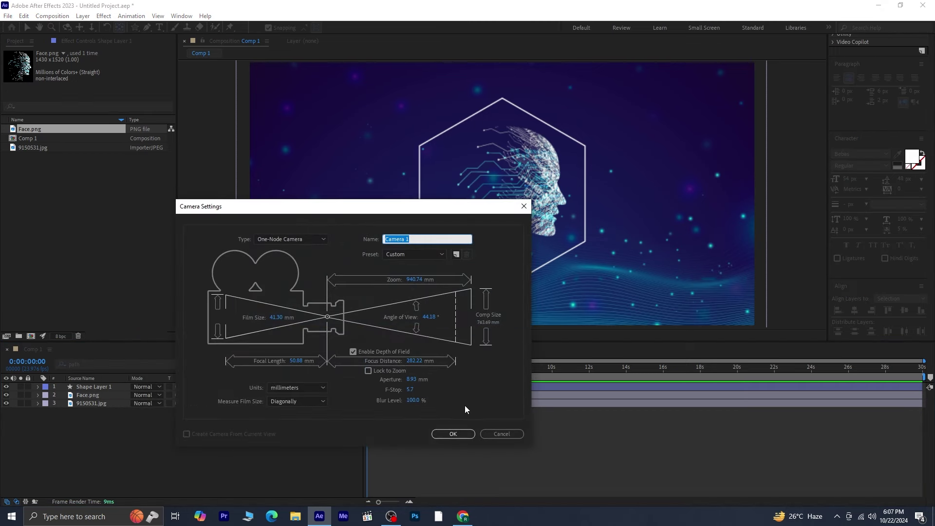
pyautogui.click(453, 434)
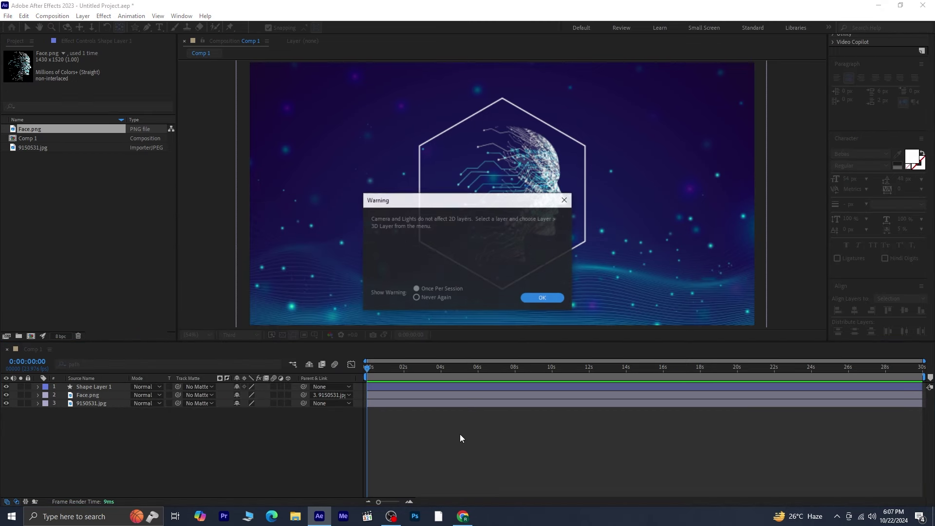
pyautogui.click(530, 301)
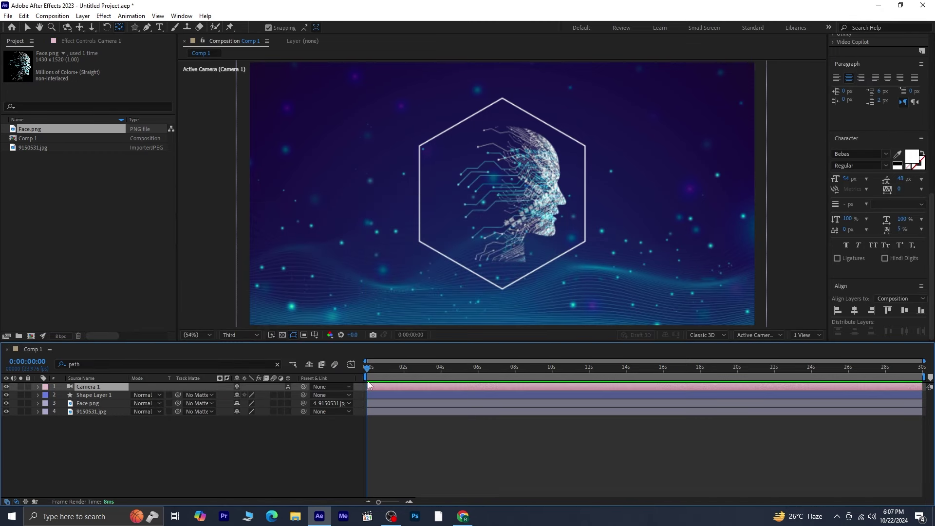
pyautogui.moveTo(285, 393); pyautogui.dragTo(286, 421)
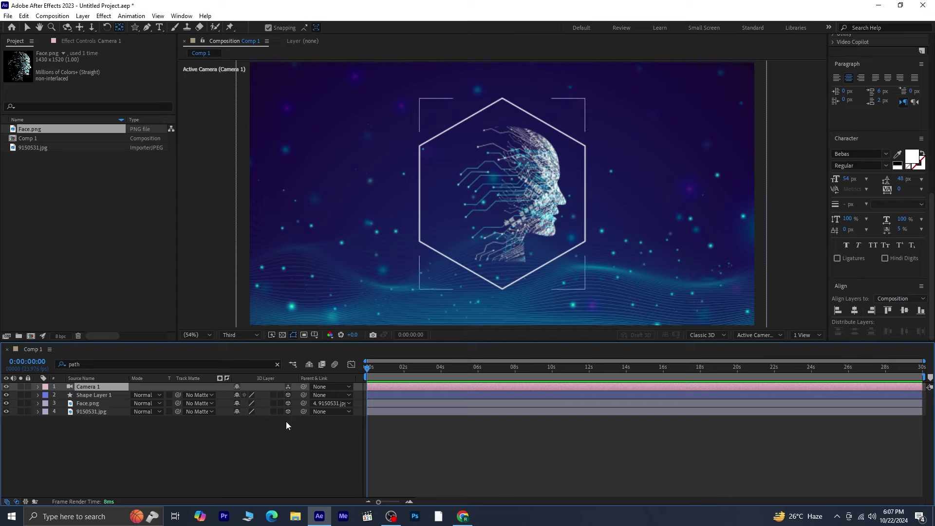
# Step: Create a null object, make it 3D, and parent Camera 1 to it
pyautogui.rightClick(186, 448)
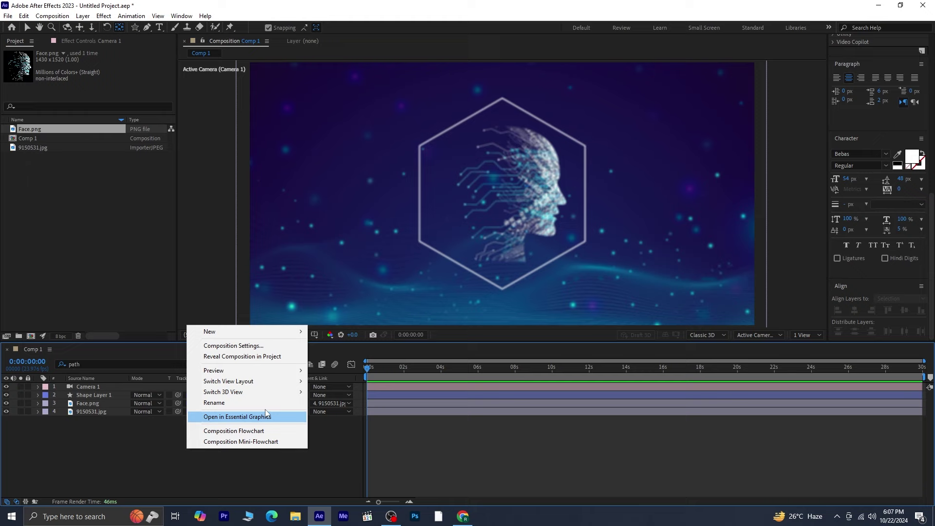
pyautogui.moveTo(265, 333)
pyautogui.click(363, 388)
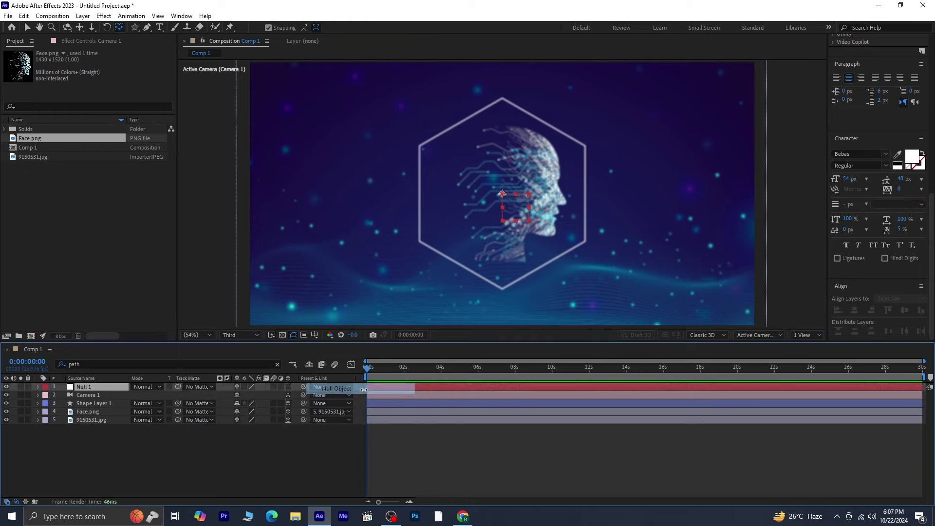
pyautogui.click(288, 386)
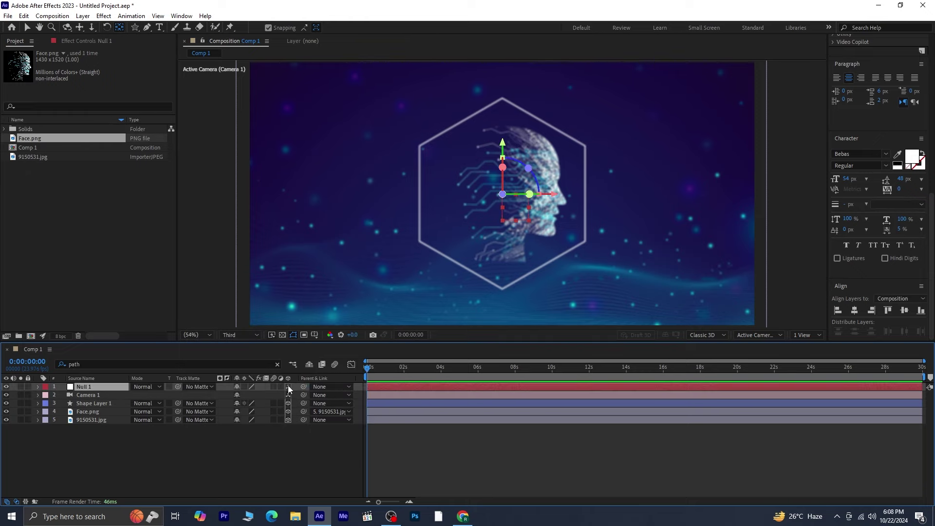
pyautogui.click(89, 393)
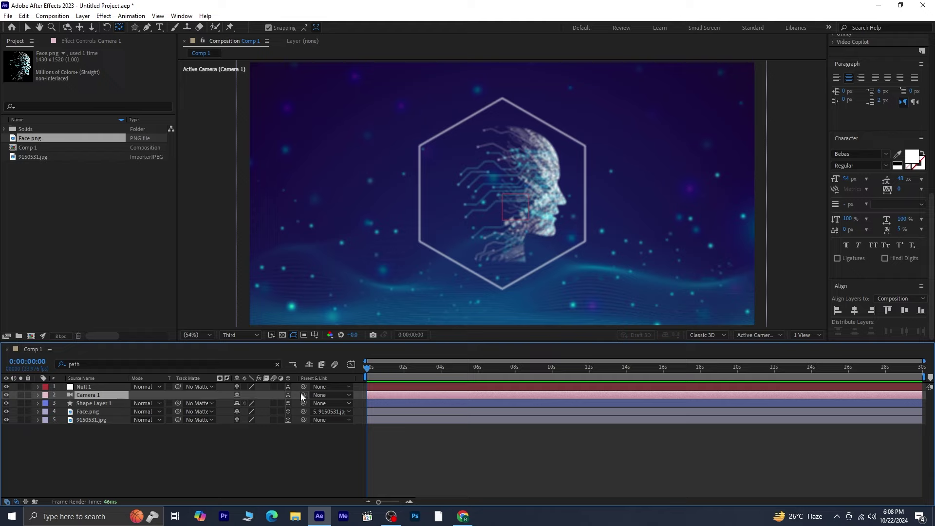
pyautogui.moveTo(301, 394); pyautogui.dragTo(82, 388)
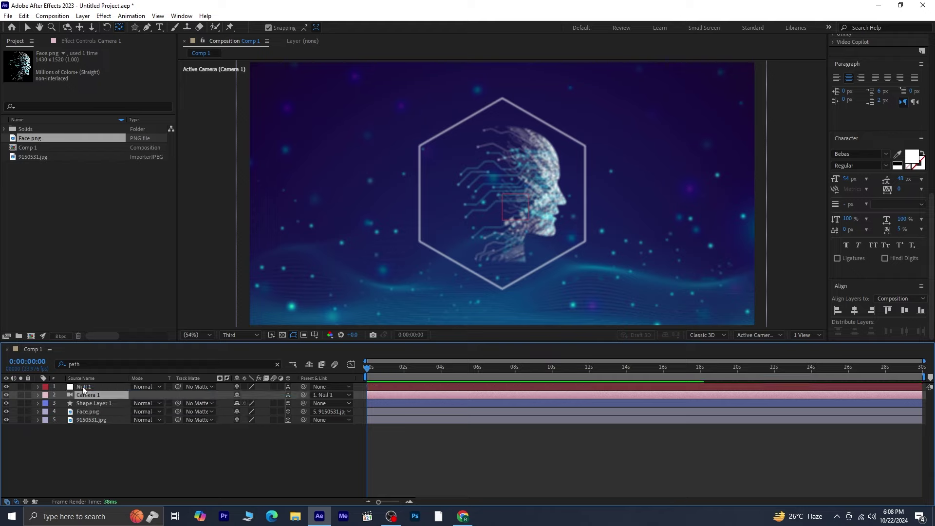
# Step: Paste the copied hexagon path into the null's Position property as keyframes starting at 0:00:00:00
pyautogui.click(84, 387)
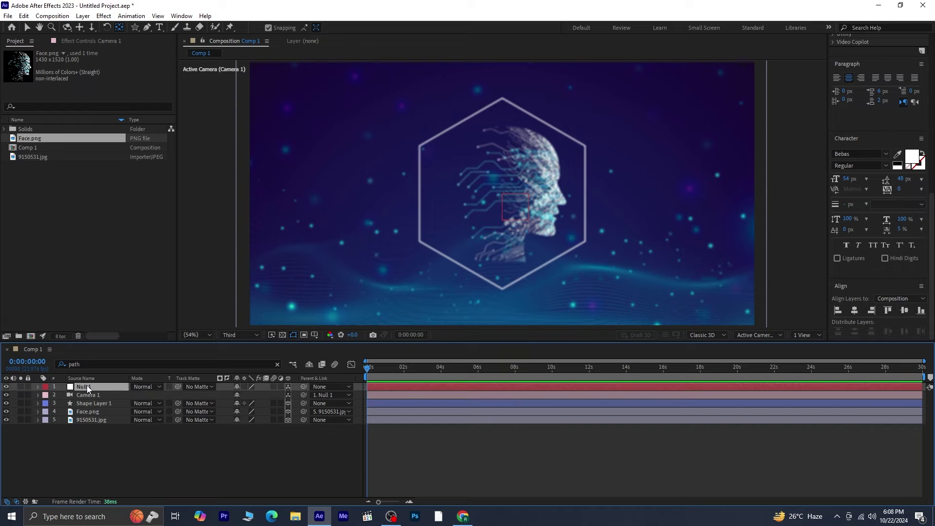
pyautogui.press('p')
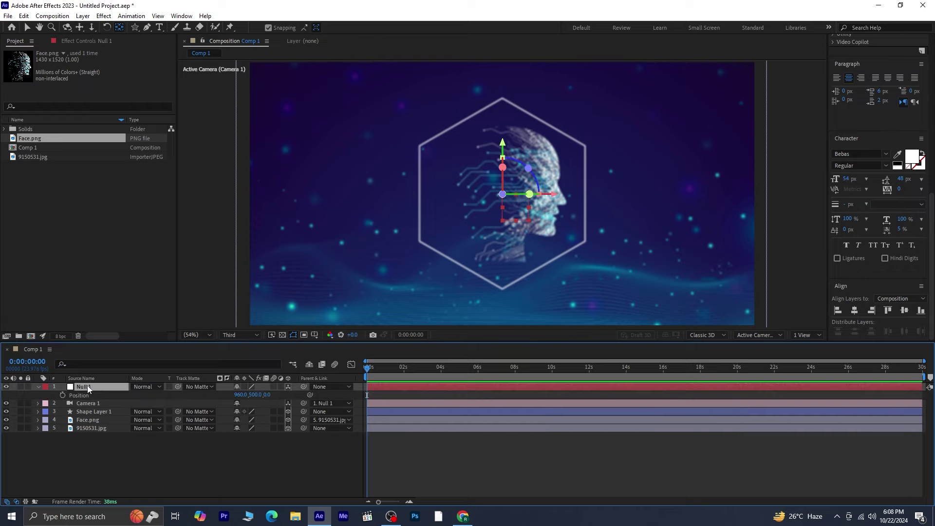
pyautogui.click(80, 394)
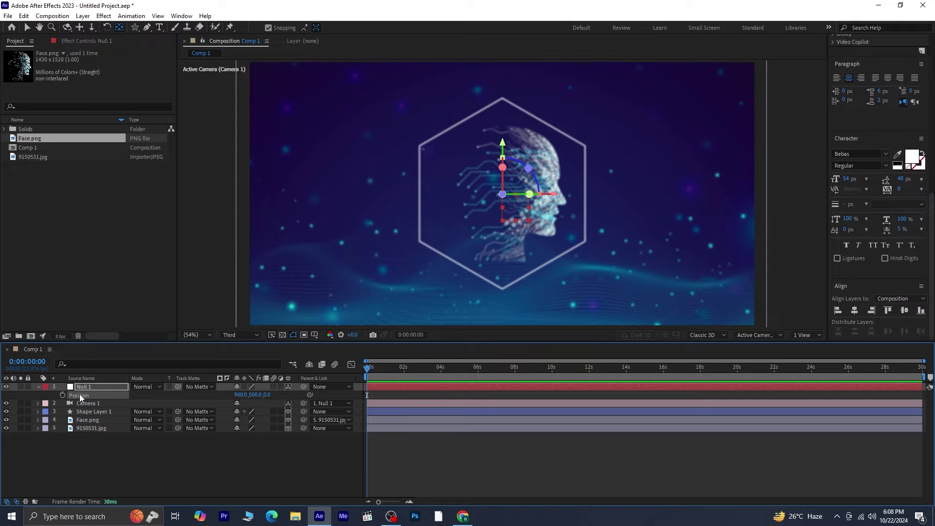
pyautogui.hotkey('ctrl', 'v')
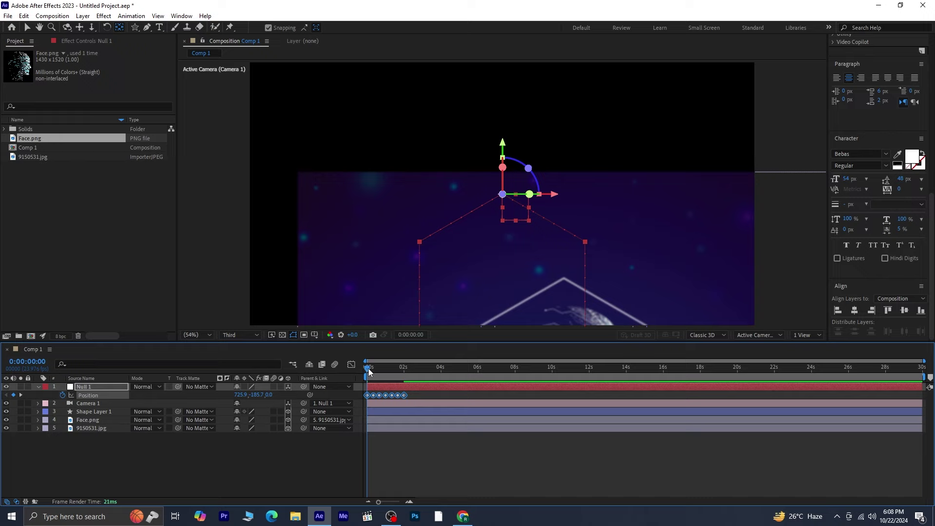
# Step: Preview and scrub through the camera motion produced by the pasted path
pyautogui.moveTo(372, 369)
pyautogui.mouseDown()
pyautogui.moveTo(384, 371)
pyautogui.moveTo(356, 377)
pyautogui.moveTo(370, 372)
pyautogui.mouseUp()
pyautogui.press('space')
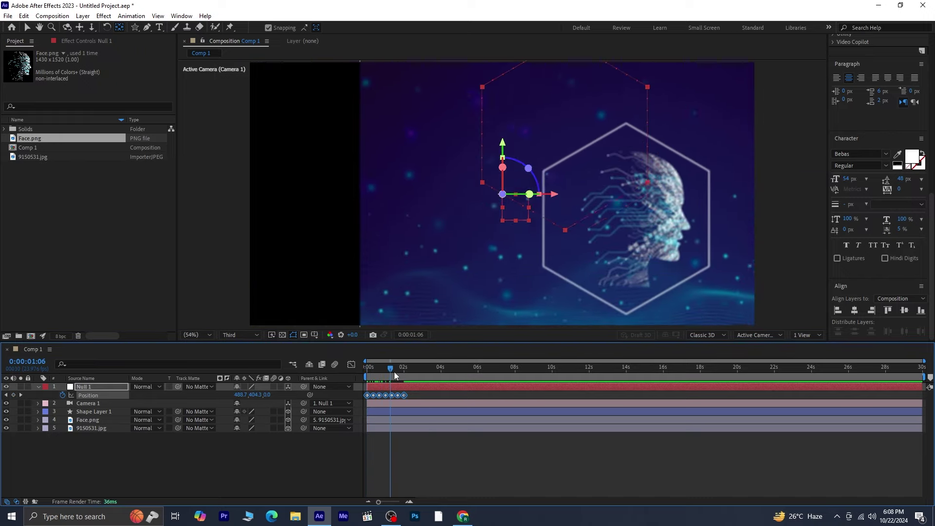
pyautogui.moveTo(404, 375); pyautogui.dragTo(381, 370)
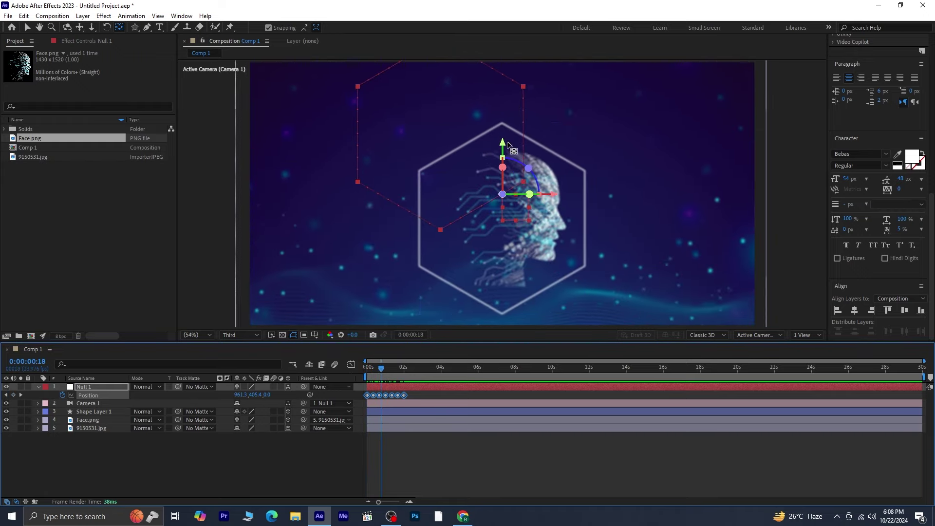
# Step: Shift all the null's position keyframes so the motion path matches the hexagon outline, bringing the position at 0:00:00:16 to 1274.1, 681.9
pyautogui.moveTo(425, 394); pyautogui.dragTo(357, 403)
pyautogui.press('j')
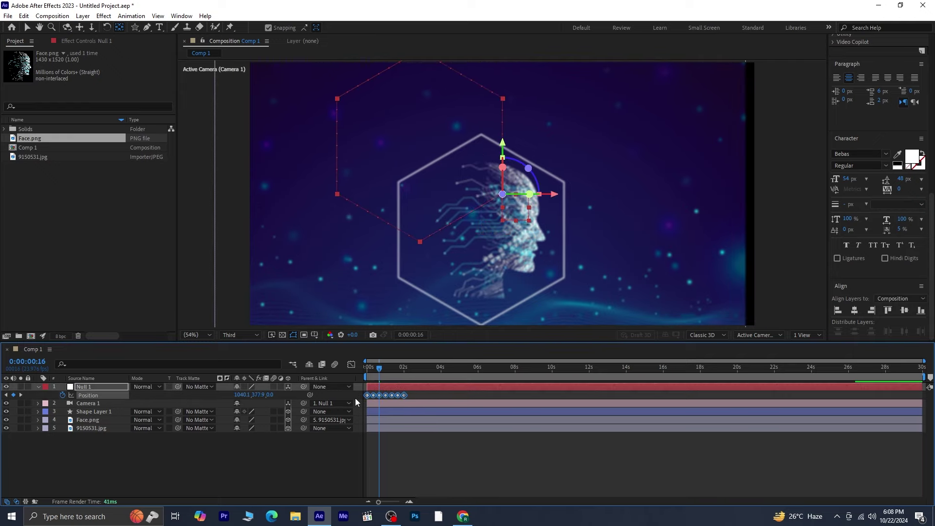
pyautogui.hotkey('shift', 'Right')
pyautogui.hotkey('shift', 'Right')
pyautogui.hotkey('shift', 'Down')
pyautogui.hotkey('shift', 'Down')
pyautogui.hotkey('shift', 'Down')
pyautogui.hotkey('shift', 'Down')
pyautogui.hotkey('shift', 'Down')
pyautogui.hotkey('shift', 'Down')
pyautogui.hotkey('shift', 'Down')
pyautogui.hotkey('shift', 'Down')
pyautogui.hotkey('shift', 'Down')
pyautogui.hotkey('shift', 'Down')
pyautogui.hotkey('shift', 'Down')
pyautogui.hotkey('shift', 'Down')
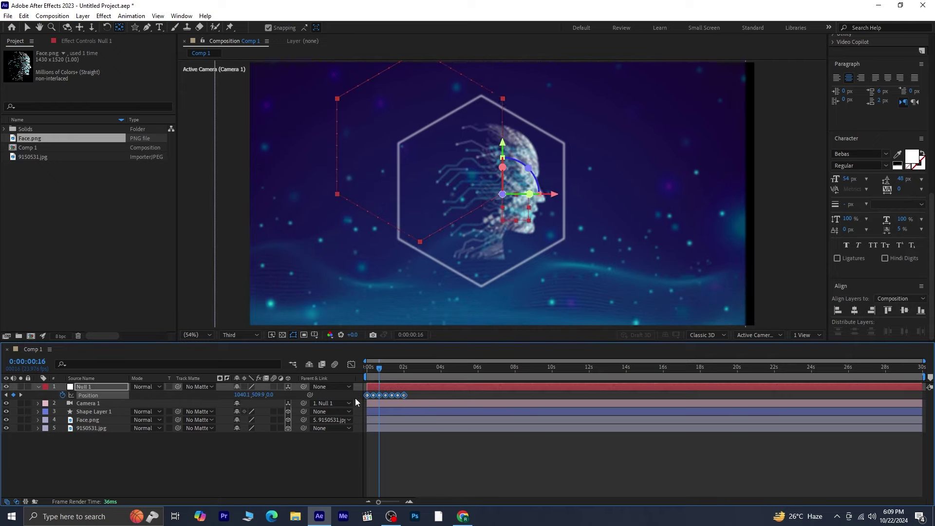
pyautogui.hotkey('shift', 'Right')
pyautogui.hotkey('shift', 'Right')
pyautogui.hotkey('shift', 'Right')
pyautogui.hotkey('shift', 'Right')
pyautogui.hotkey('shift', 'Right')
pyautogui.hotkey('shift', 'Right')
pyautogui.hotkey('shift', 'Right')
pyautogui.hotkey('shift', 'Right')
pyautogui.hotkey('shift', 'Right')
pyautogui.hotkey('shift', 'Right')
pyautogui.hotkey('shift', 'Right')
pyautogui.hotkey('shift', 'Right')
pyautogui.hotkey('shift', 'Right')
pyautogui.hotkey('shift', 'Right')
pyautogui.hotkey('shift', 'Right')
pyautogui.hotkey('shift', 'Right')
pyautogui.press('Right')
pyautogui.press('Right')
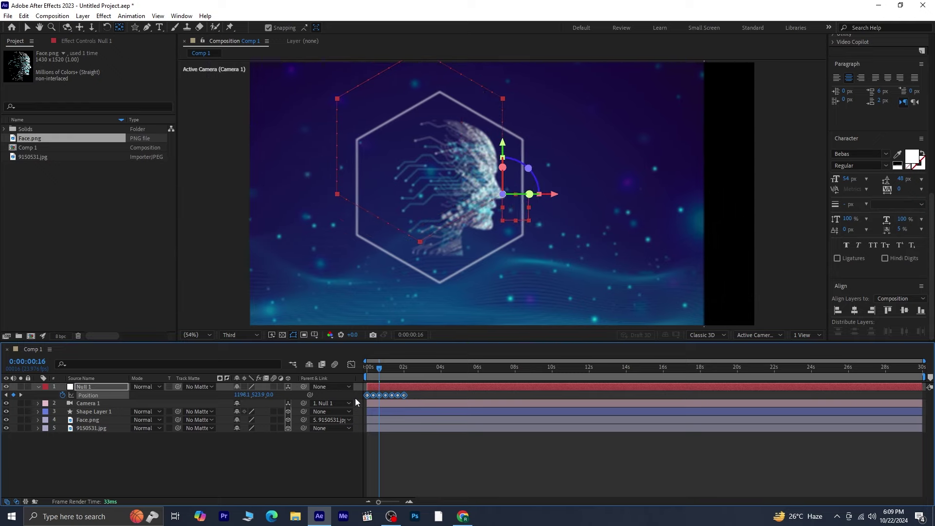
pyautogui.hotkey('shift', 'Right')
pyautogui.hotkey('shift', 'Right')
pyautogui.hotkey('shift', 'Right')
pyautogui.hotkey('shift', 'Right')
pyautogui.press('Right')
pyautogui.press('Right')
pyautogui.press('Right')
pyautogui.press('Right')
pyautogui.press('Right')
pyautogui.press('Right')
pyautogui.hotkey('shift', 'Down')
pyautogui.hotkey('shift', 'Down')
pyautogui.hotkey('shift', 'Down')
pyautogui.hotkey('shift', 'Down')
pyautogui.hotkey('shift', 'Down')
pyautogui.hotkey('shift', 'Down')
pyautogui.hotkey('shift', 'Down')
pyautogui.hotkey('shift', 'Down')
pyautogui.hotkey('shift', 'Down')
pyautogui.press('Down')
pyautogui.press('Down')
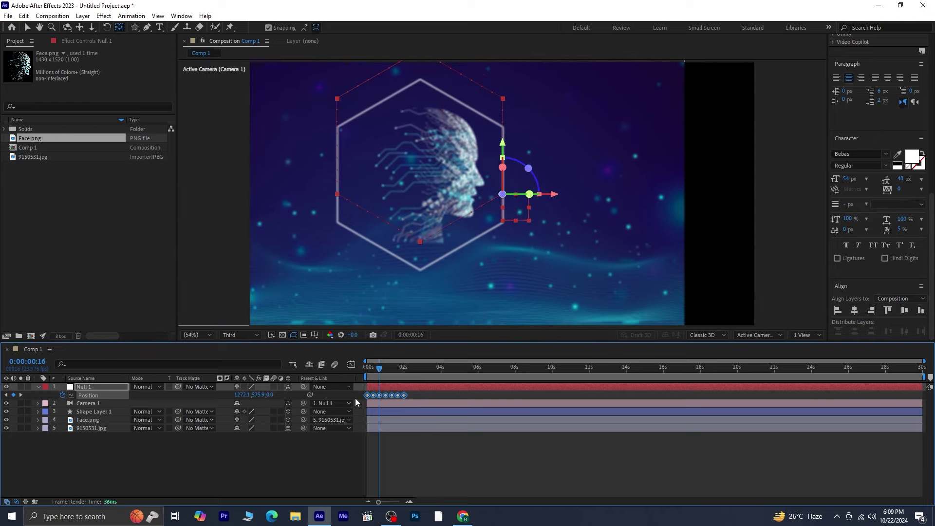
pyautogui.press('Down')
pyautogui.press('Down')
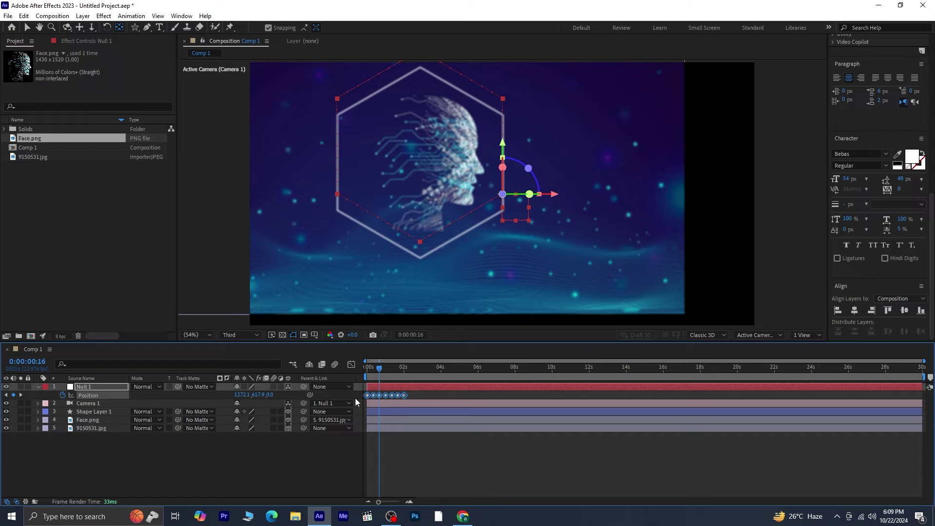
pyautogui.hotkey('shift', 'Down')
pyautogui.hotkey('shift', 'Down')
pyautogui.hotkey('shift', 'Down')
pyautogui.hotkey('shift', 'Down')
pyautogui.hotkey('shift', 'Down')
pyautogui.hotkey('shift', 'Down')
pyautogui.press('Down')
pyautogui.press('Down')
pyautogui.press('Down')
pyautogui.press('Down')
pyautogui.press('Down')
pyautogui.press('Down')
pyautogui.press('Right')
pyautogui.press('Right')
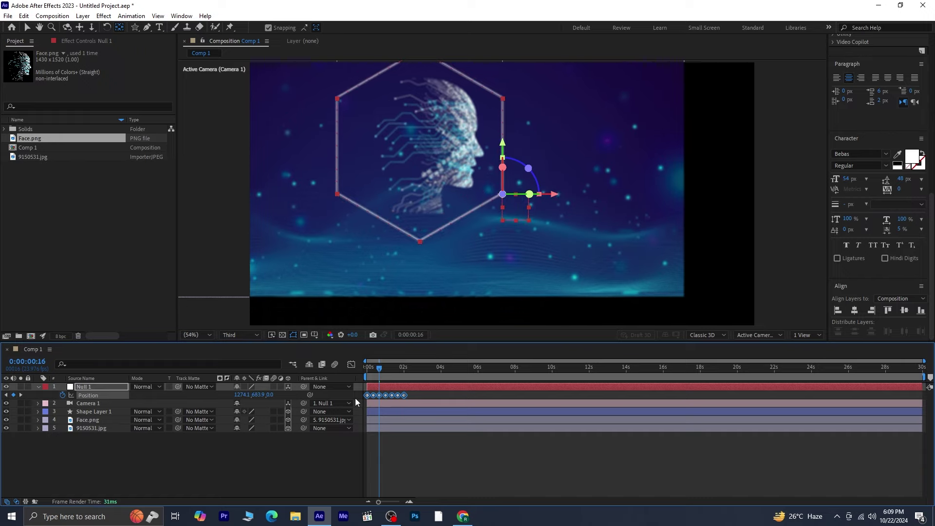
pyautogui.press('Up')
pyautogui.press('Up')
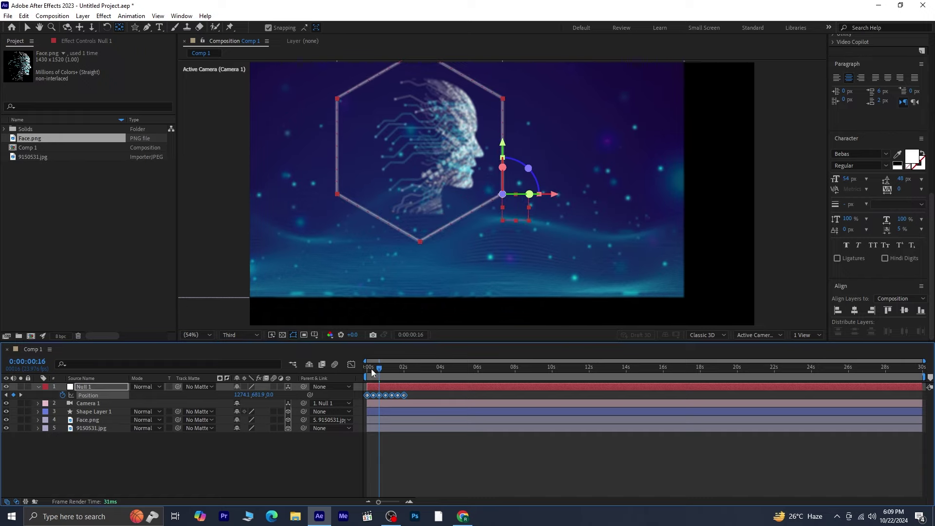
# Step: Preview the realigned camera motion from the start of the composition
pyautogui.moveTo(372, 372); pyautogui.dragTo(312, 375)
pyautogui.press('space')
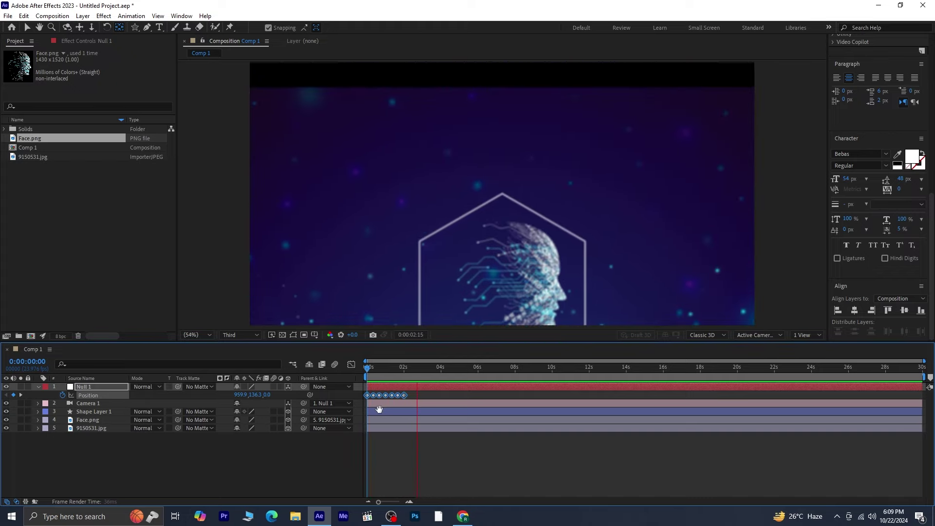
pyautogui.press('space')
# Step: Stretch the null's position keyframes evenly to 0:00:09:23, and shift the whole set to run from about 2 to 12 seconds
pyautogui.moveTo(421, 371); pyautogui.dragTo(550, 387)
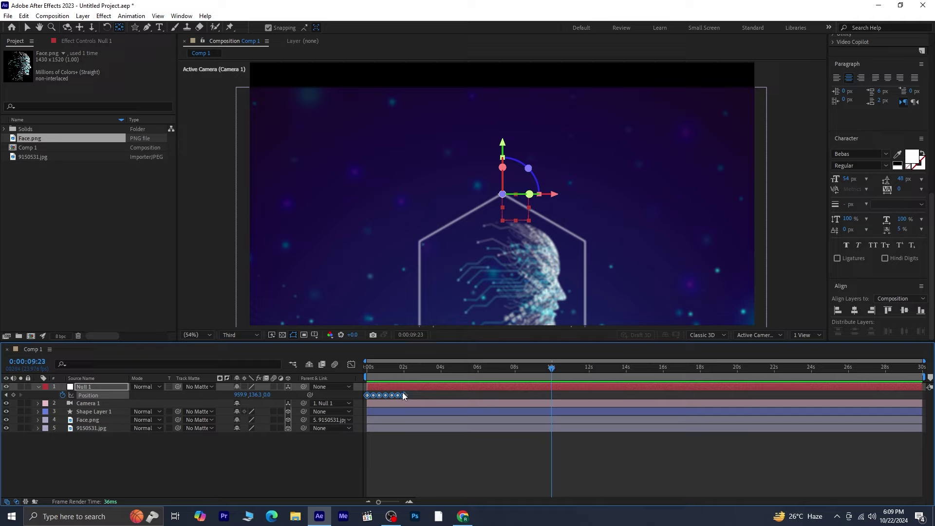
pyautogui.moveTo(404, 394); pyautogui.dragTo(551, 395)
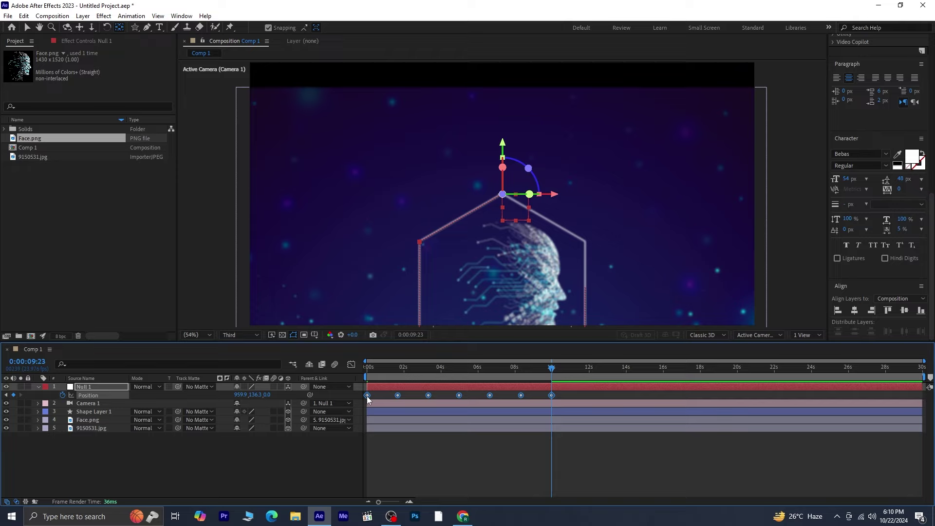
pyautogui.moveTo(367, 395); pyautogui.dragTo(405, 396)
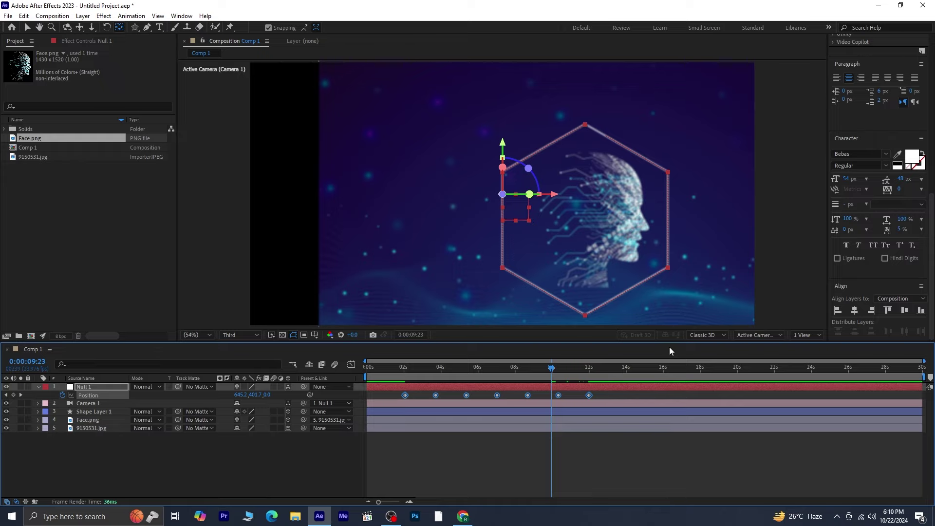
# Step: Preview the retimed camera motion from the first position keyframe at about 2 seconds
pyautogui.click(544, 368)
pyautogui.moveTo(545, 367); pyautogui.dragTo(405, 392)
pyautogui.press('space')
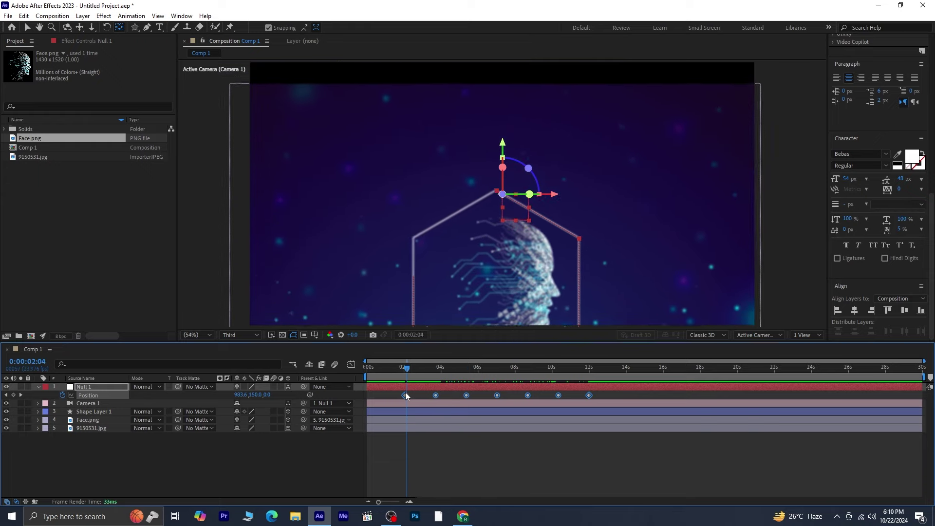
# Step: Add a Trim Paths operator to the hexagon shape layer's contents
pyautogui.click(86, 412)
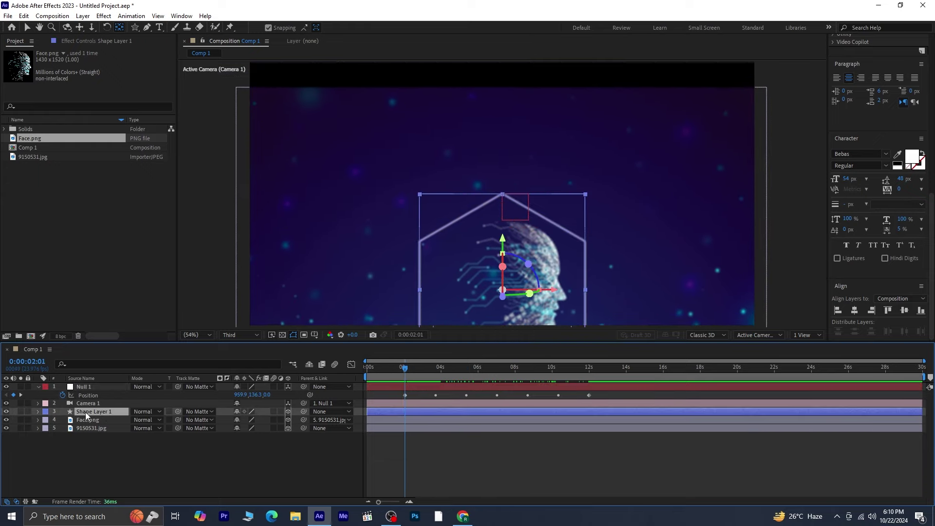
pyautogui.click(38, 412)
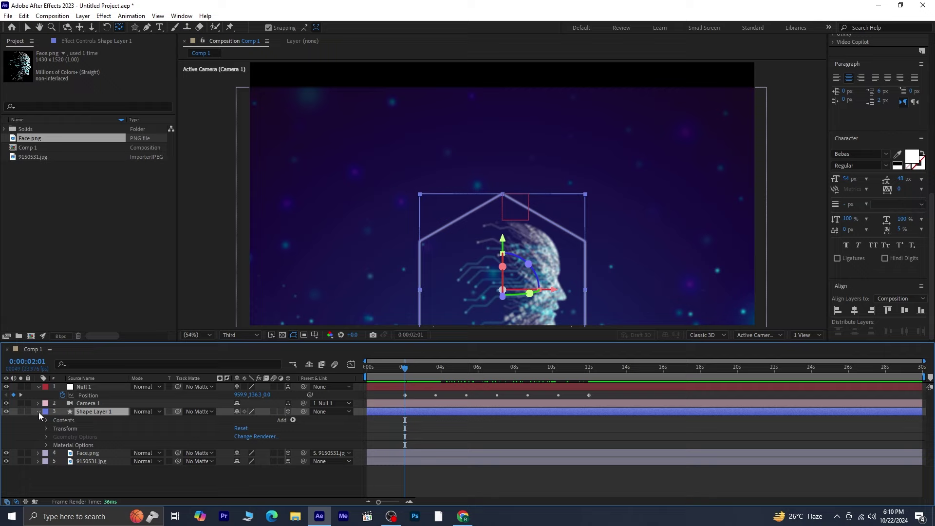
pyautogui.click(293, 420)
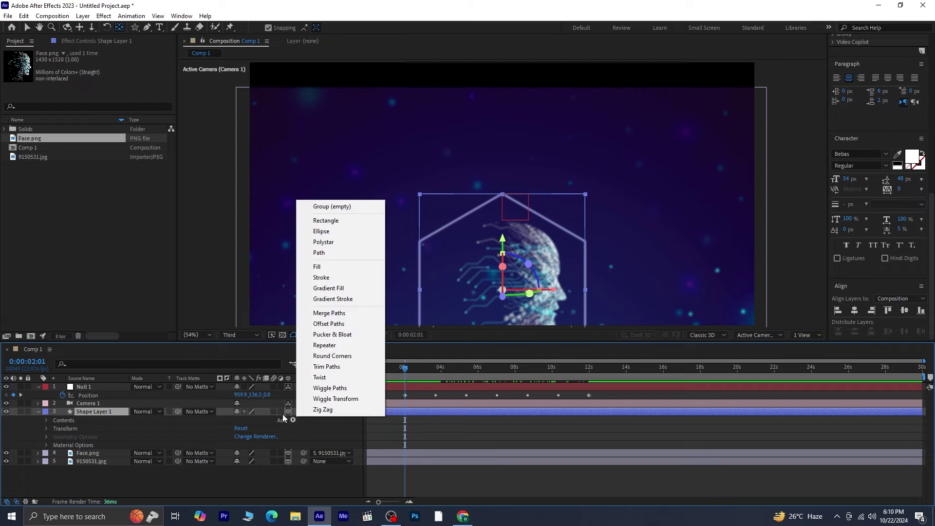
pyautogui.click(351, 368)
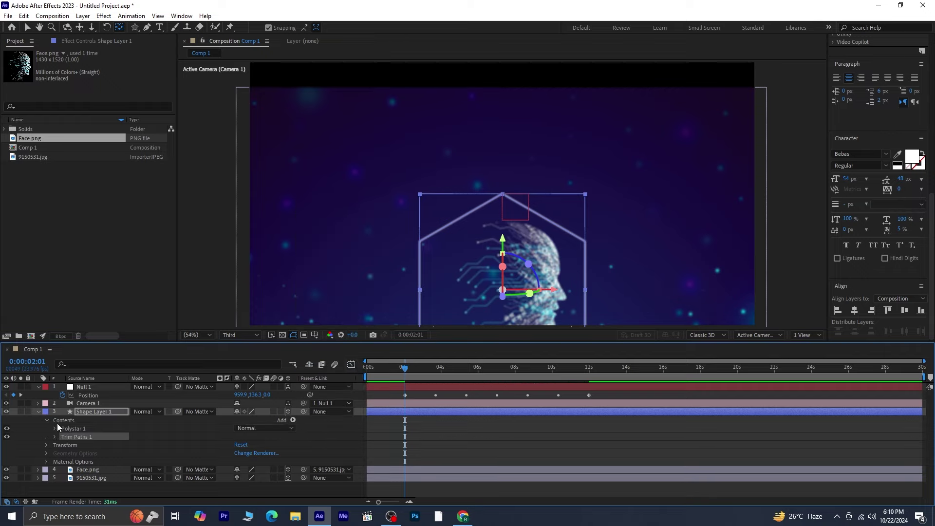
# Step: Keyframe the hexagon's Trim Paths End at 0% at 0:00:02:01, the time of the null's first position keyframe
pyautogui.click(54, 437)
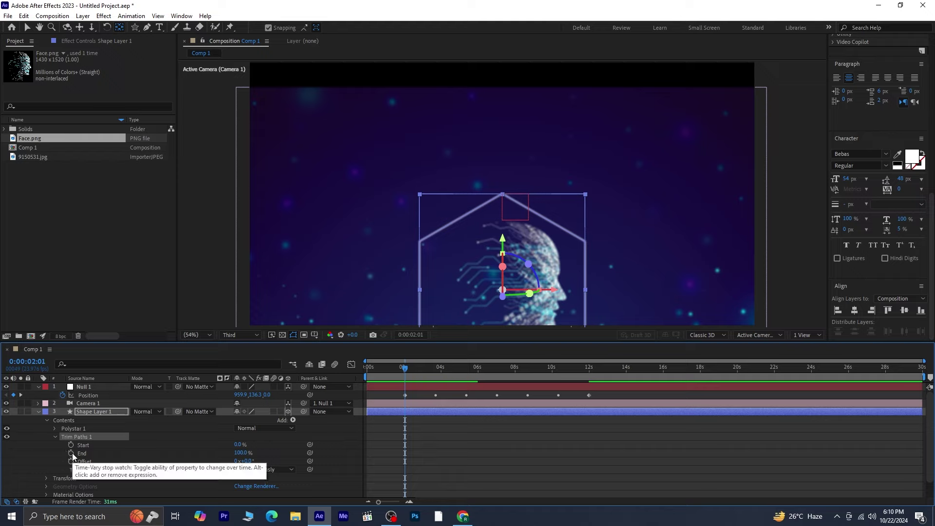
pyautogui.click(71, 453)
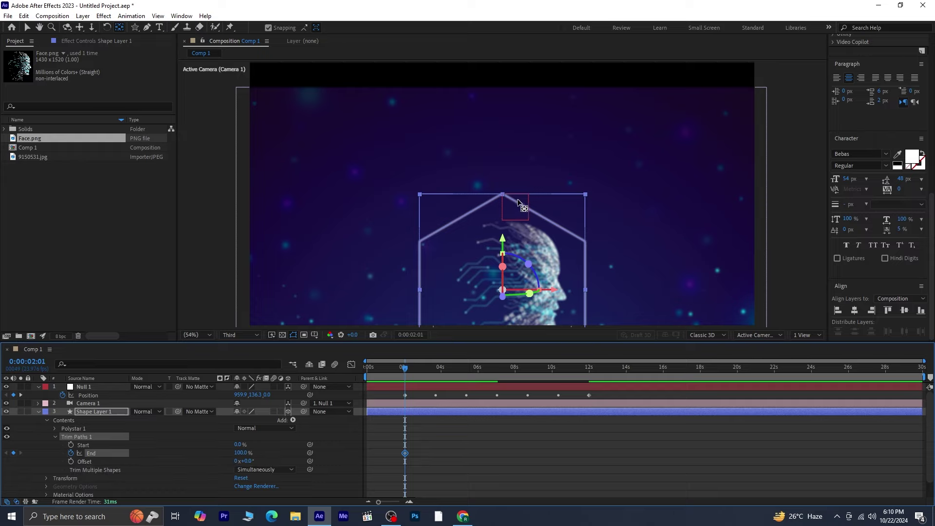
pyautogui.moveTo(494, 282); pyautogui.dragTo(440, 306)
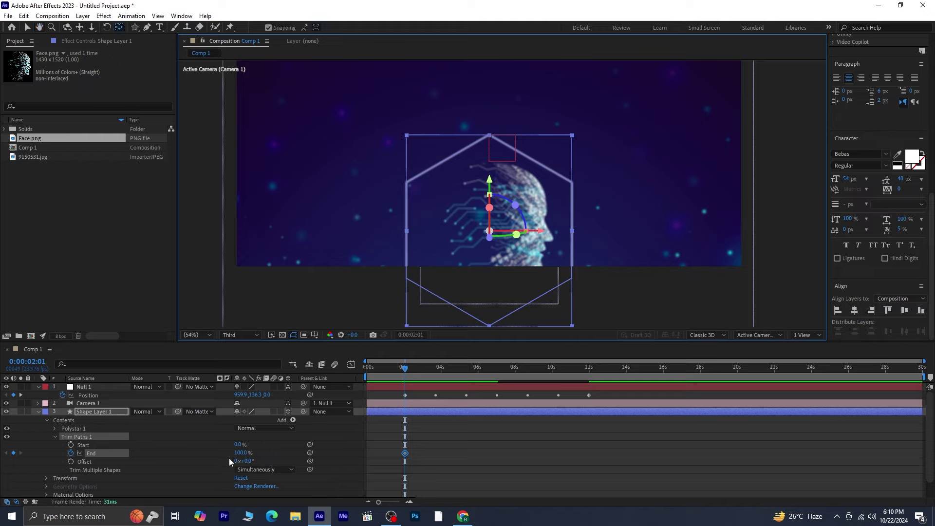
pyautogui.moveTo(242, 454)
pyautogui.mouseDown()
pyautogui.moveTo(266, 454)
pyautogui.moveTo(211, 454)
pyautogui.mouseUp()
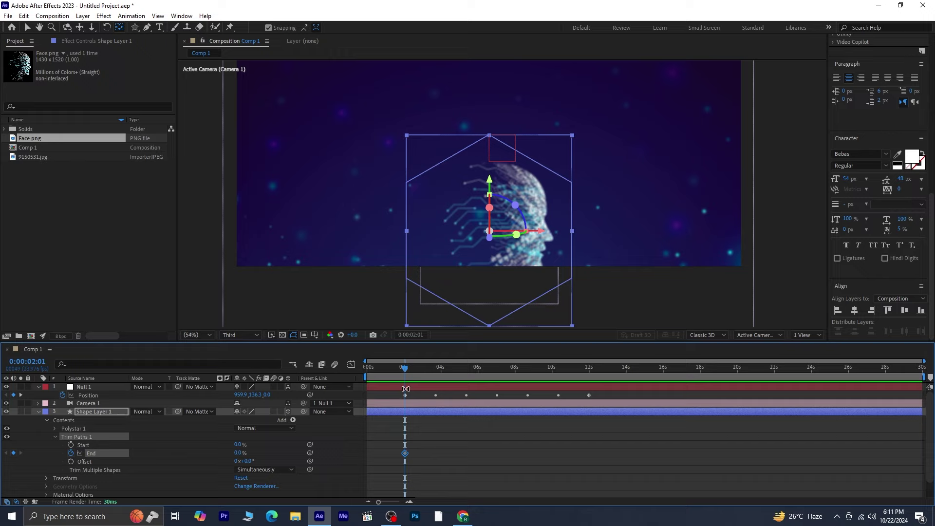
# Step: Set the hexagon's Trim Paths End to 16.67% at the null's second position keyframe, 0:00:03:17
pyautogui.click(21, 394)
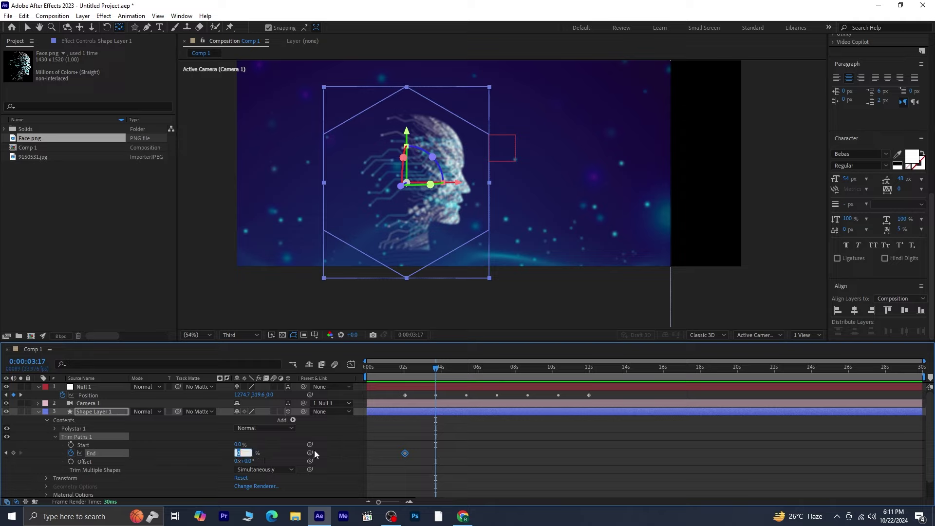
pyautogui.write('16.7')
pyautogui.press('Return')
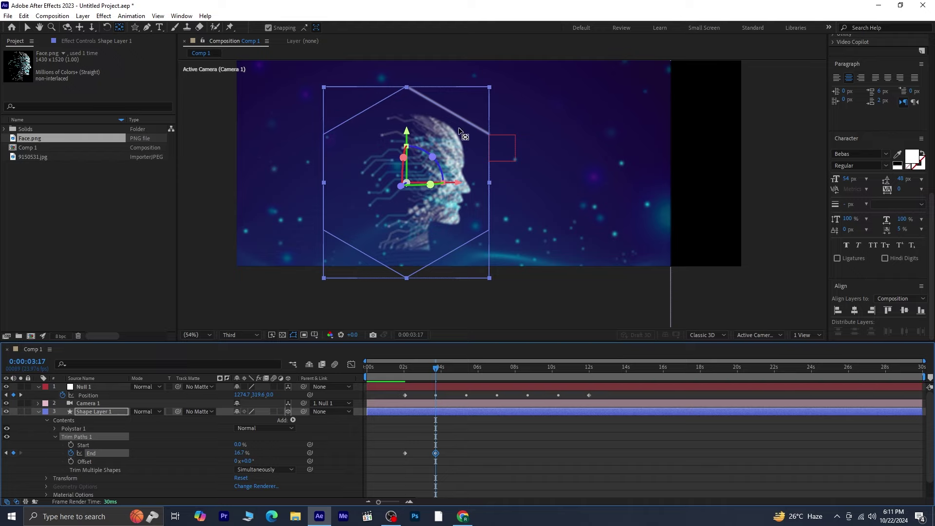
pyautogui.click(438, 96)
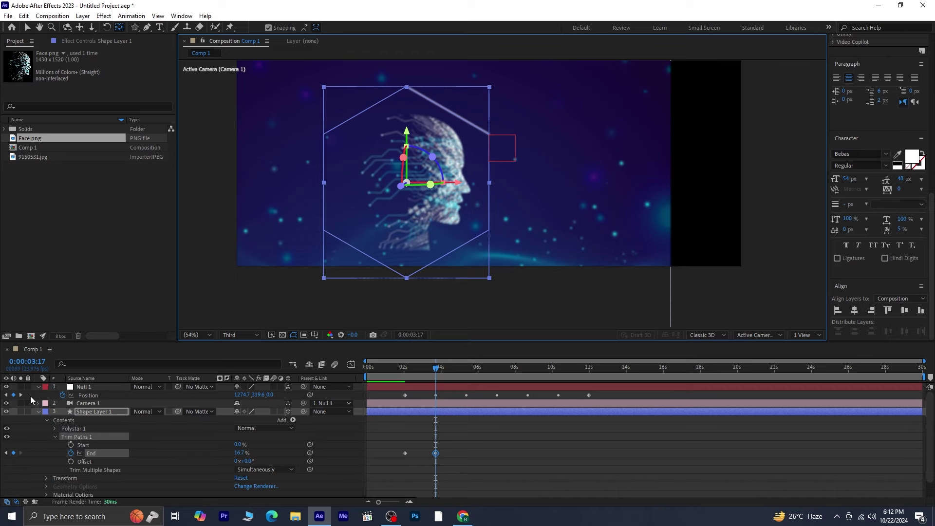
# Step: Set the Trim Paths End to 33.33% at the null's third position keyframe, 0:00:05:09
pyautogui.click(21, 395)
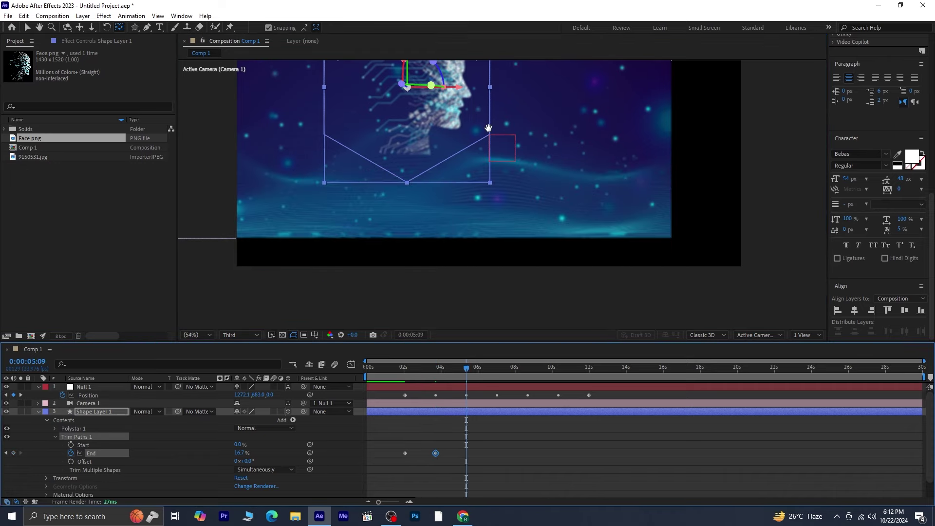
pyautogui.moveTo(488, 137); pyautogui.dragTo(488, 188)
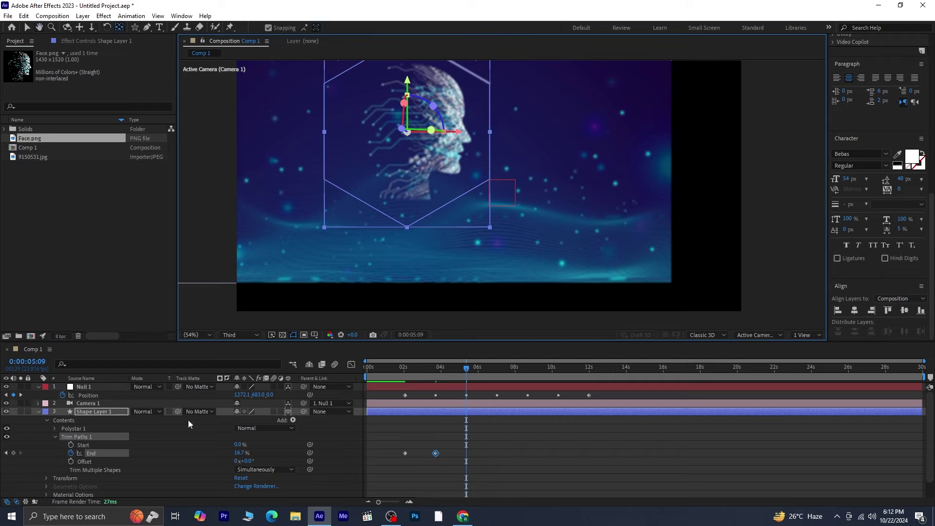
pyautogui.click(242, 453)
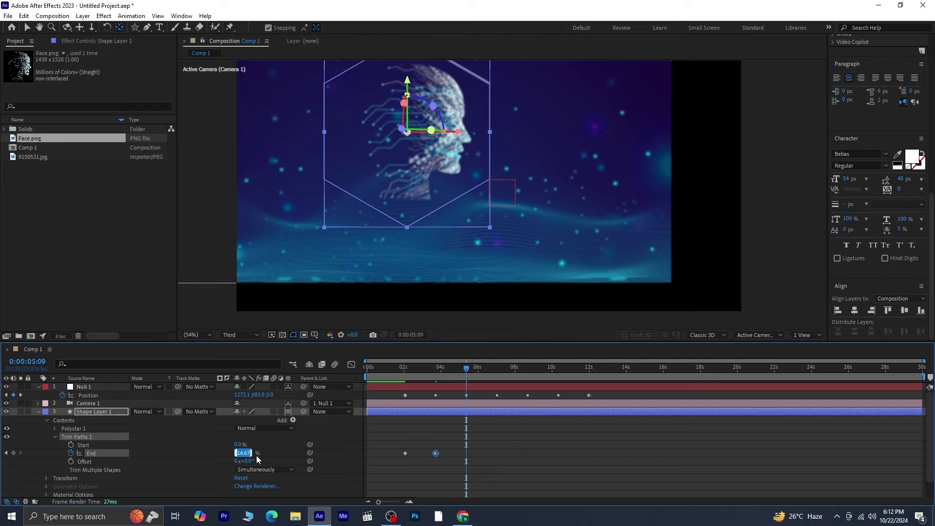
pyautogui.write('33.33')
pyautogui.press('Return')
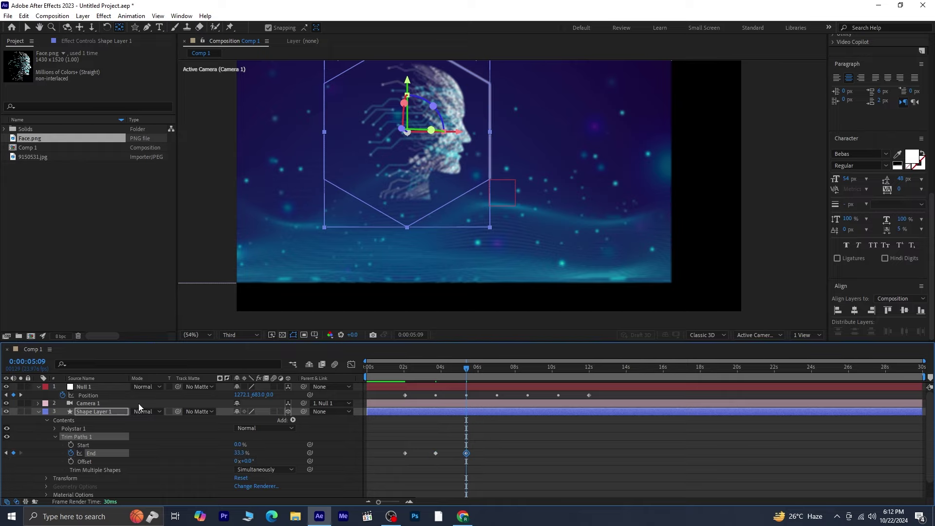
# Step: Keyframe the Trim Paths End at 50% at 0:00:07:01 and 66.67% at 0:00:08:16, matching the null's position keyframes
pyautogui.click(21, 396)
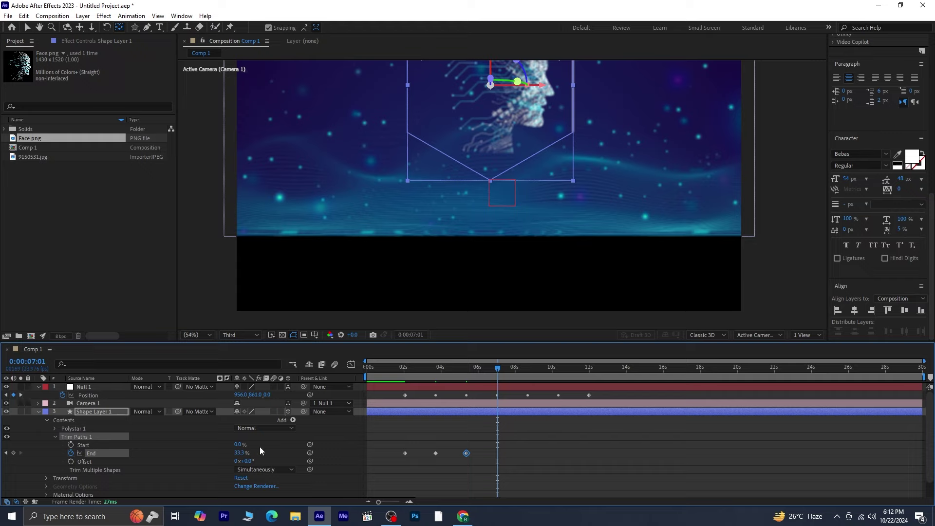
pyautogui.click(244, 452)
pyautogui.write('50')
pyautogui.press('Return')
pyautogui.click(21, 395)
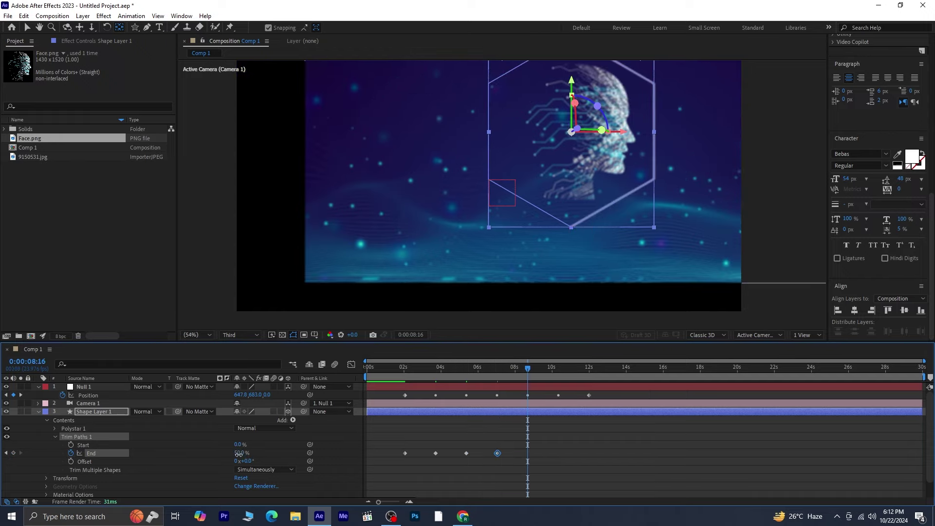
pyautogui.click(244, 453)
pyautogui.write('66.67')
pyautogui.press('Return')
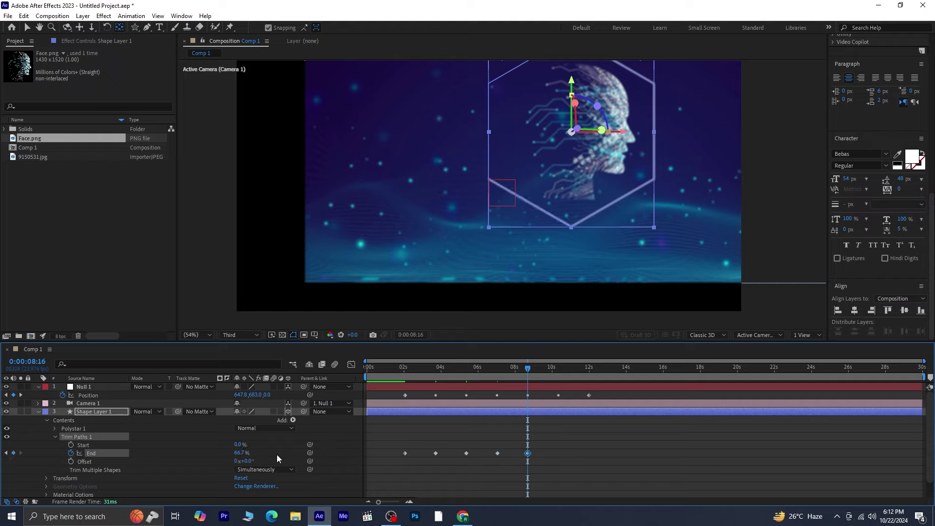
# Step: Keyframe the Trim Paths End at 83.3% at 0:00:10:08 and 100% at 0:00:12:00, matching the null's last two position keyframes
pyautogui.click(20, 395)
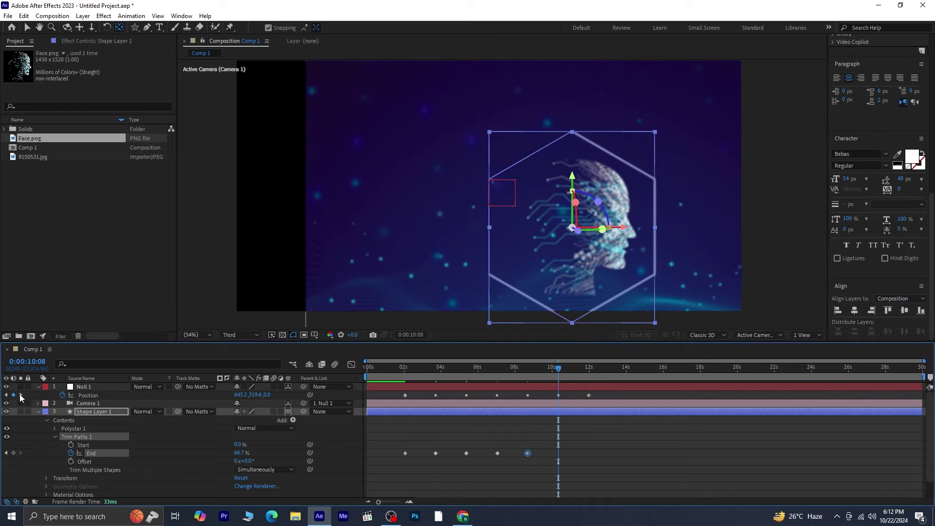
pyautogui.click(241, 453)
pyautogui.write('83.3')
pyautogui.press('Return')
pyautogui.click(21, 395)
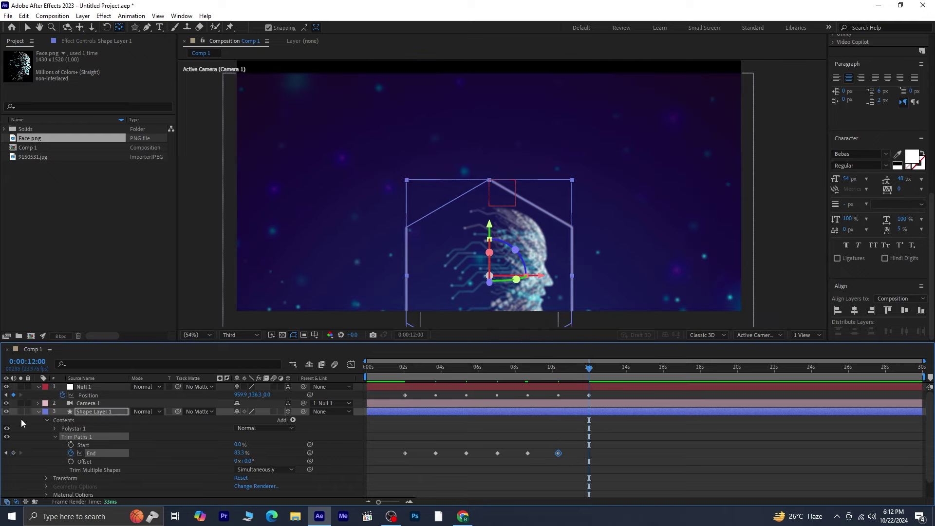
pyautogui.click(243, 454)
pyautogui.write('100')
pyautogui.press('Return')
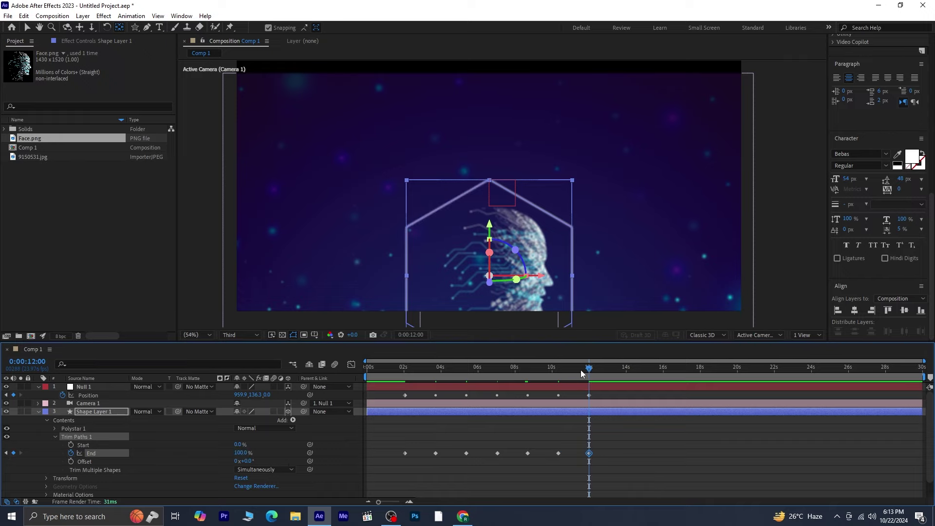
# Step: Preview the hexagon outline being drawn along with the camera motion from about 2 seconds
pyautogui.moveTo(583, 368); pyautogui.dragTo(401, 385)
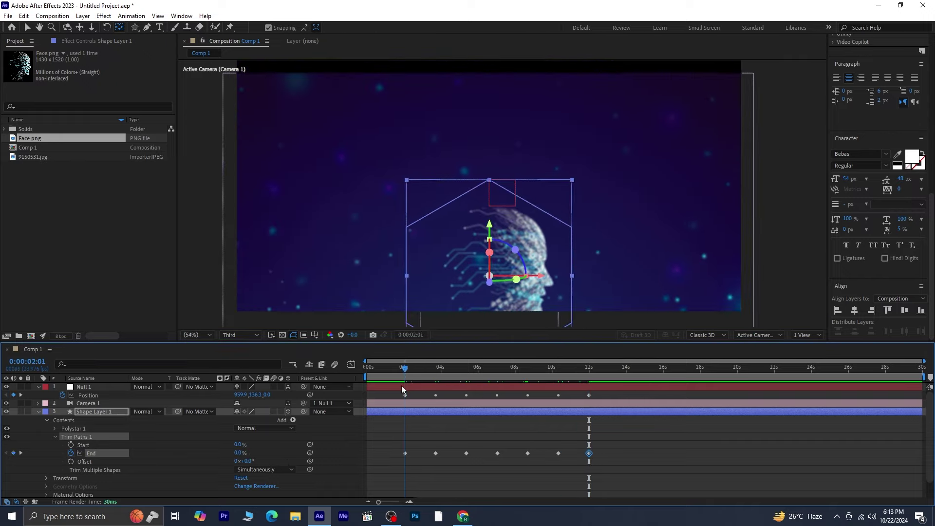
pyautogui.press('space')
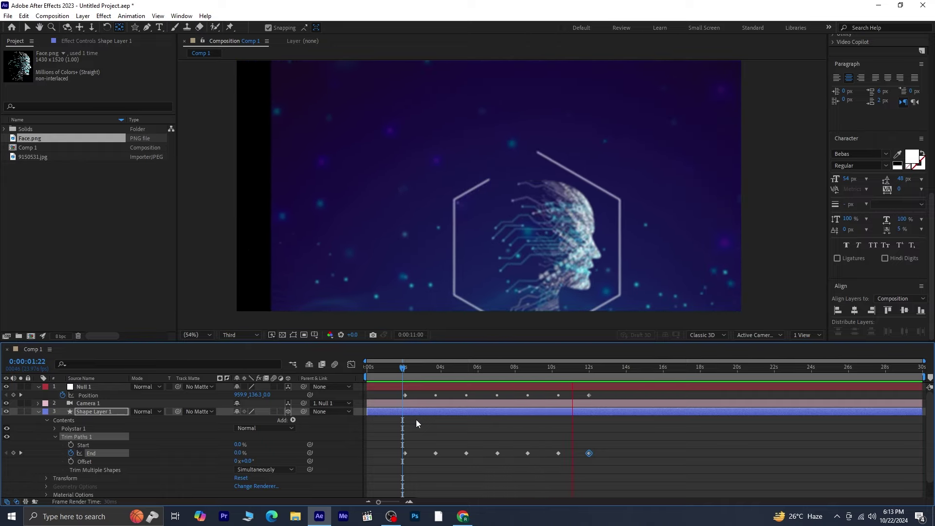
pyautogui.press('space')
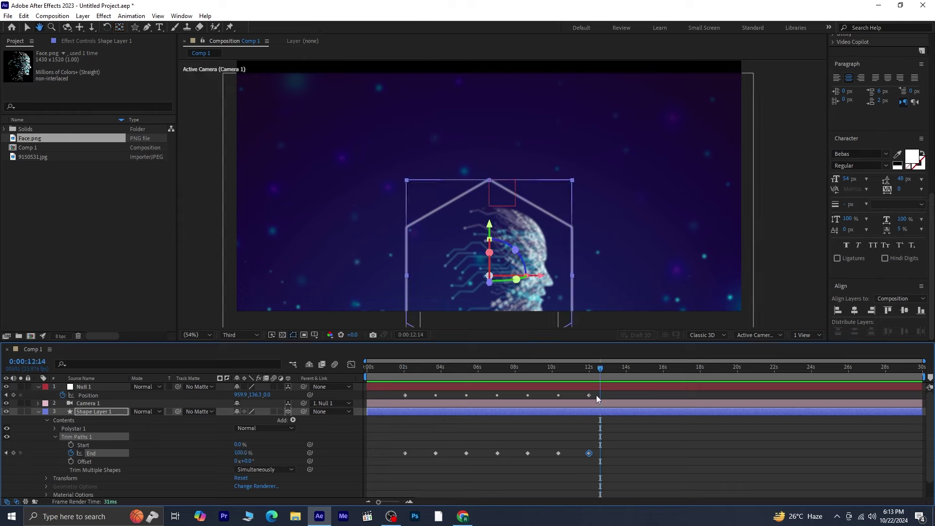
# Step: Set the roving of all the null's position keyframes to Lock To Time in the Keyframe Interpolation settings
pyautogui.moveTo(605, 391); pyautogui.dragTo(393, 404)
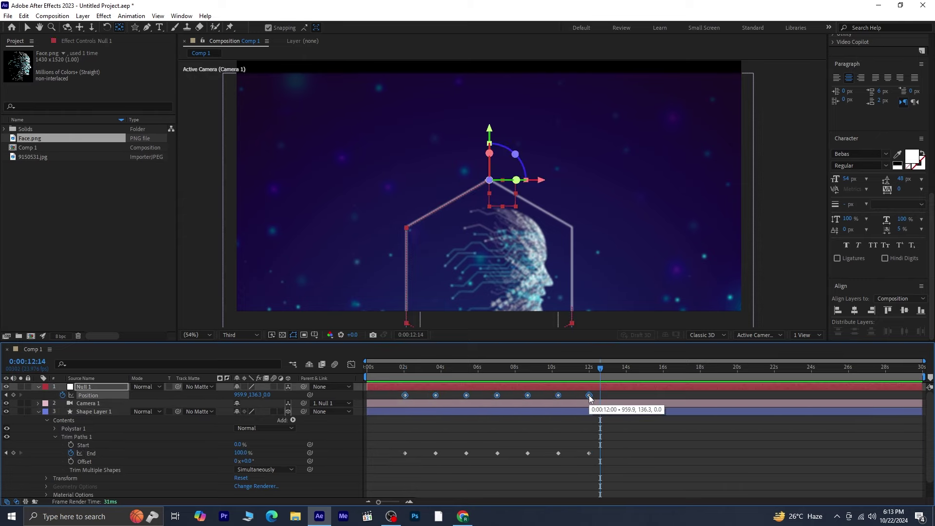
pyautogui.rightClick(589, 398)
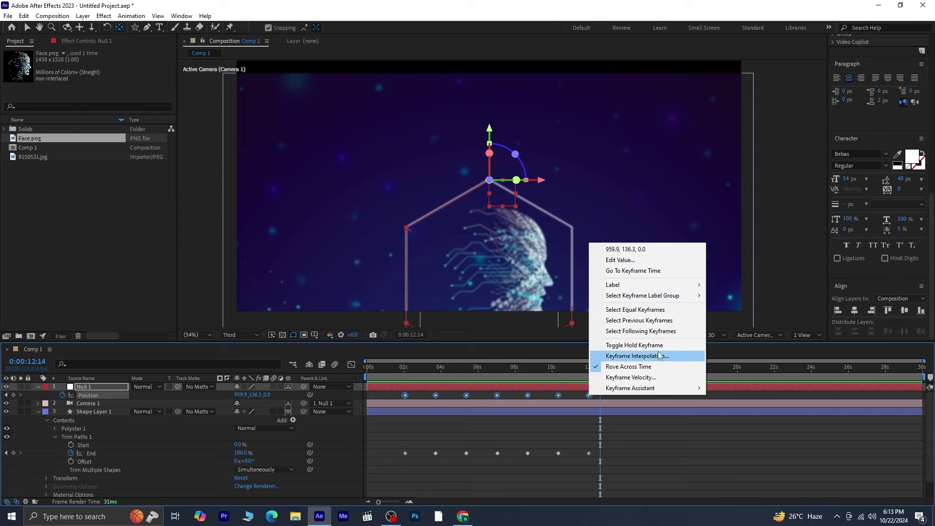
pyautogui.click(685, 363)
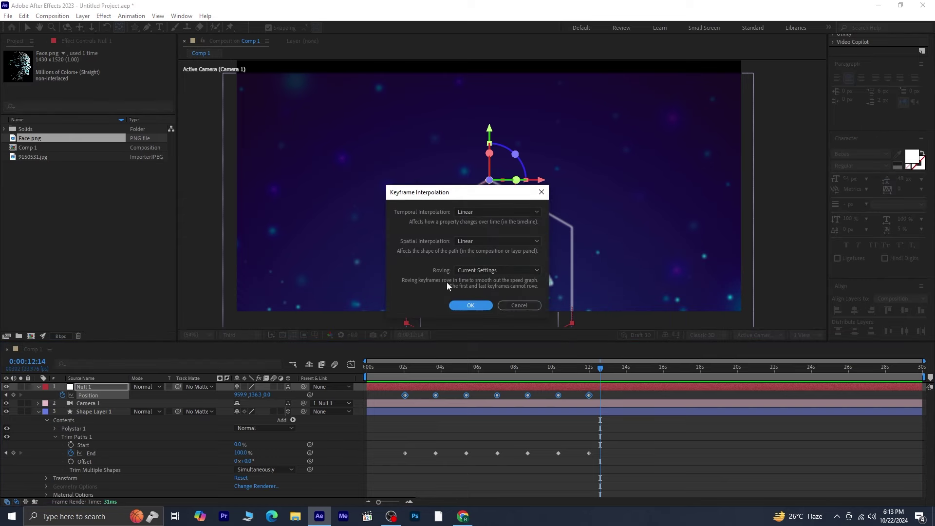
pyautogui.click(496, 270)
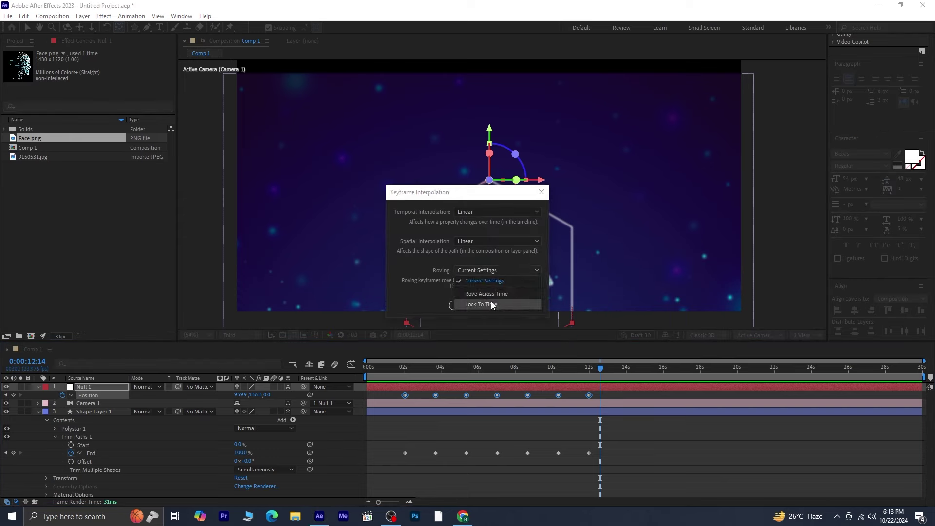
pyautogui.click(525, 304)
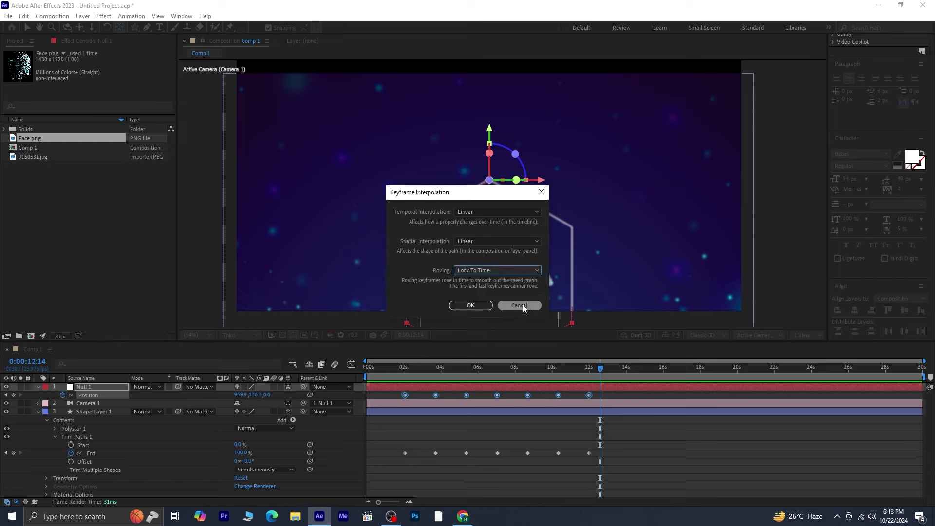
pyautogui.click(471, 306)
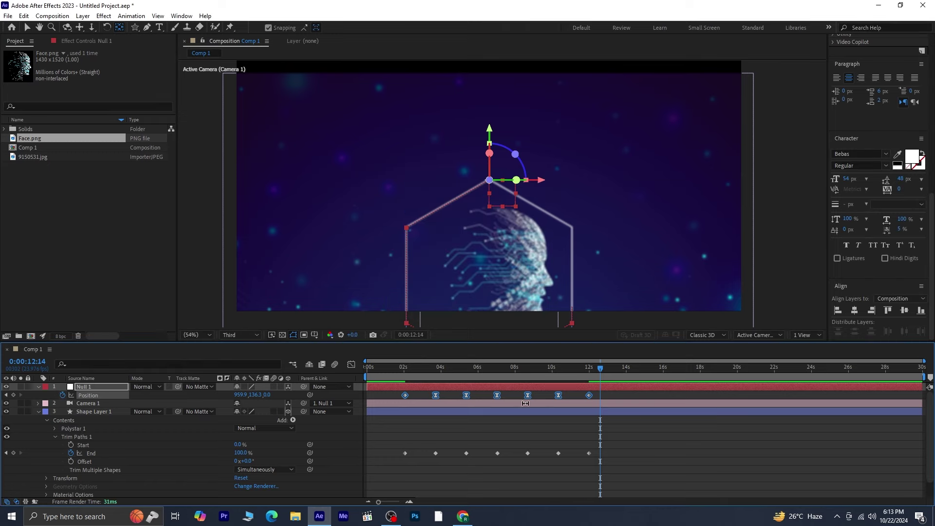
# Step: Apply Easy Ease to all seven of the null's position keyframes
pyautogui.keyDown('ctrl'); pyautogui.click(558, 396); pyautogui.keyUp('ctrl')
pyautogui.press('j')
pyautogui.press('F9')
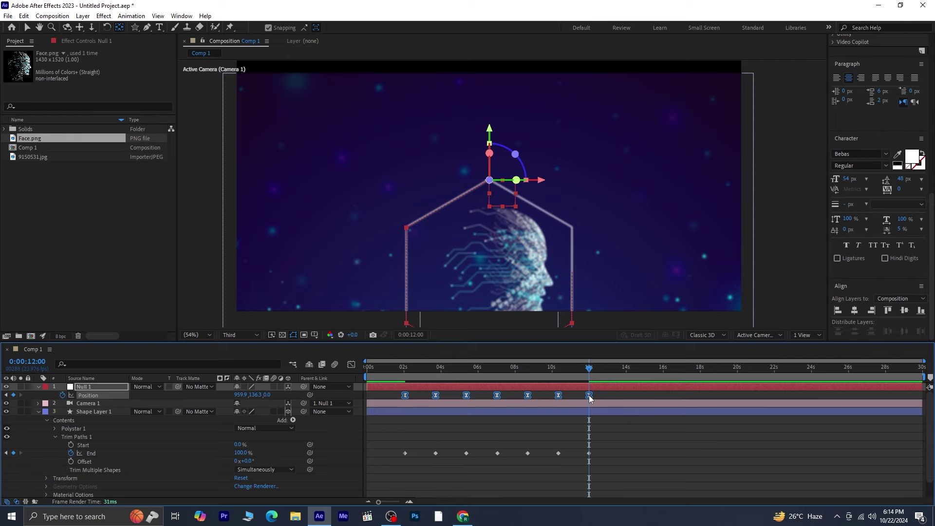
# Step: Set the keyframe velocity of the null's position keyframes to 65% incoming and 65% outgoing influence
pyautogui.rightClick(589, 395)
pyautogui.click(642, 377)
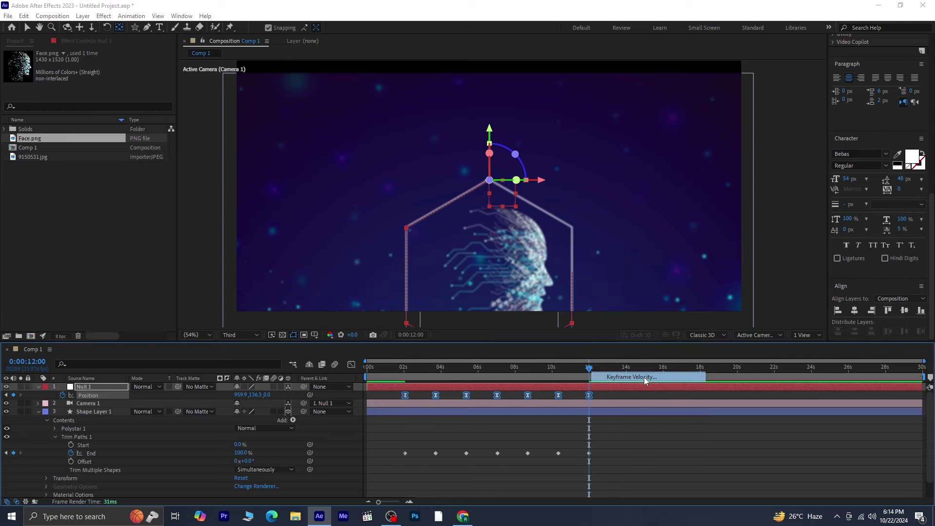
pyautogui.doubleClick(387, 252)
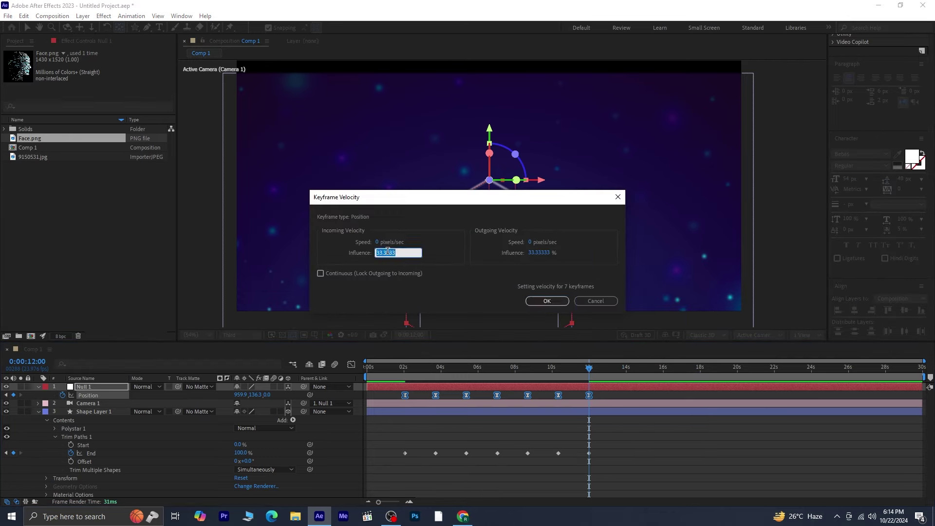
pyautogui.write('65')
pyautogui.click(549, 252)
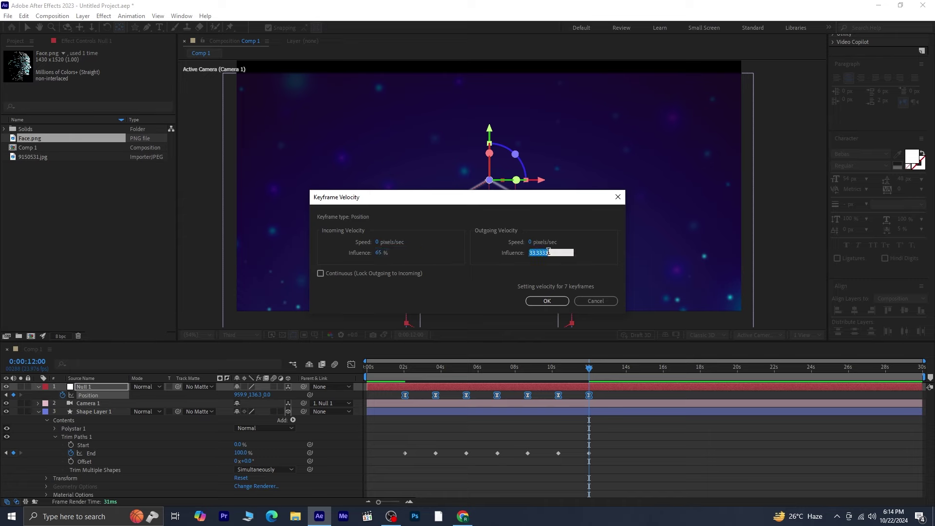
pyautogui.write('65')
pyautogui.click(562, 301)
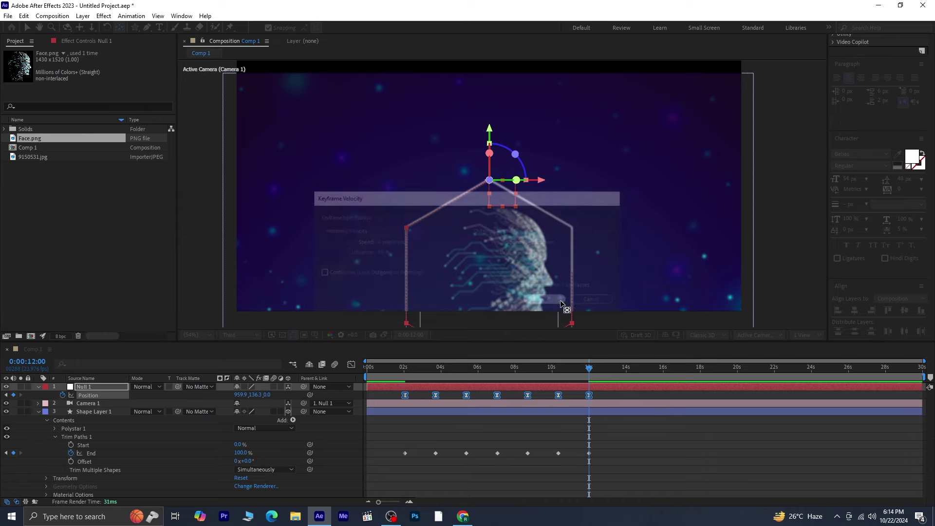
# Step: Check the null's speed graph and apply Easy Ease to all the hexagon's Trim Paths End keyframes
pyautogui.click(351, 365)
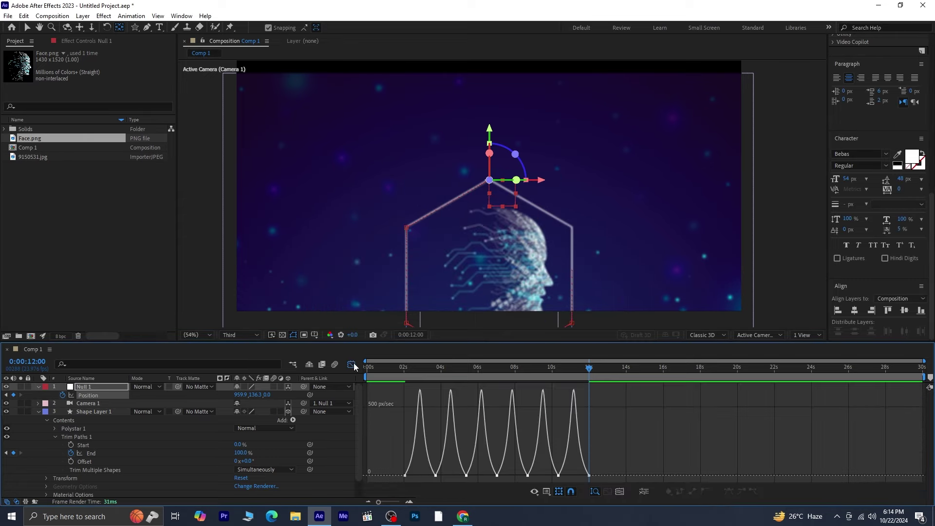
pyautogui.click(353, 365)
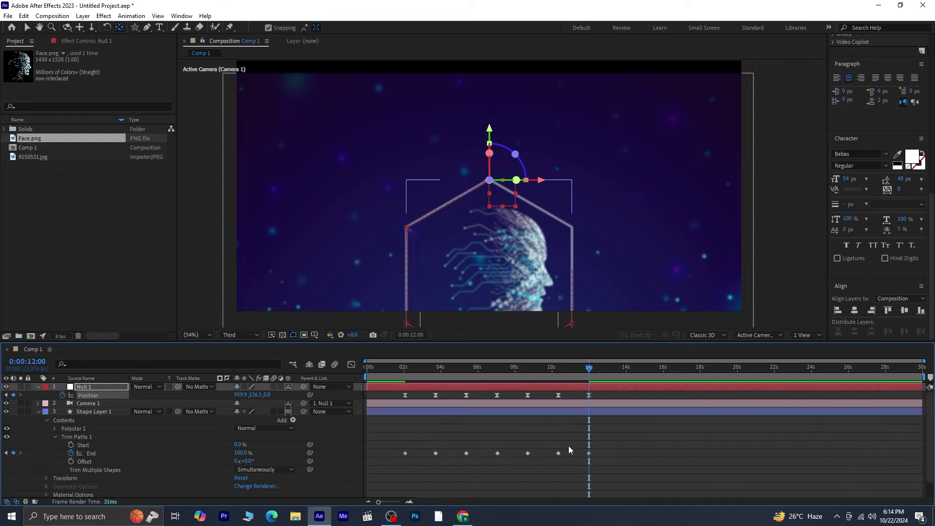
pyautogui.moveTo(590, 445); pyautogui.dragTo(397, 460)
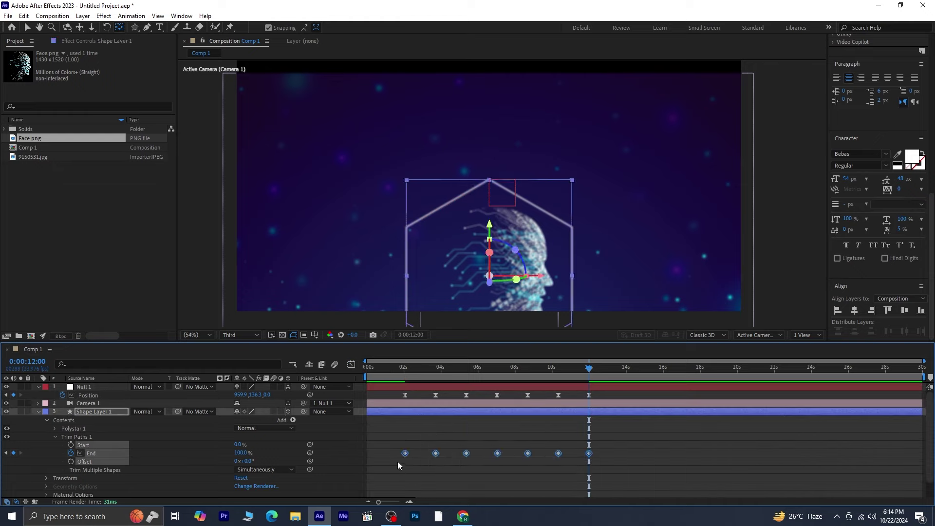
pyautogui.press('F9')
# Step: Set the keyframe velocity of the hexagon's Trim Paths End keyframes to 65% incoming and 65% outgoing influence
pyautogui.rightClick(591, 453)
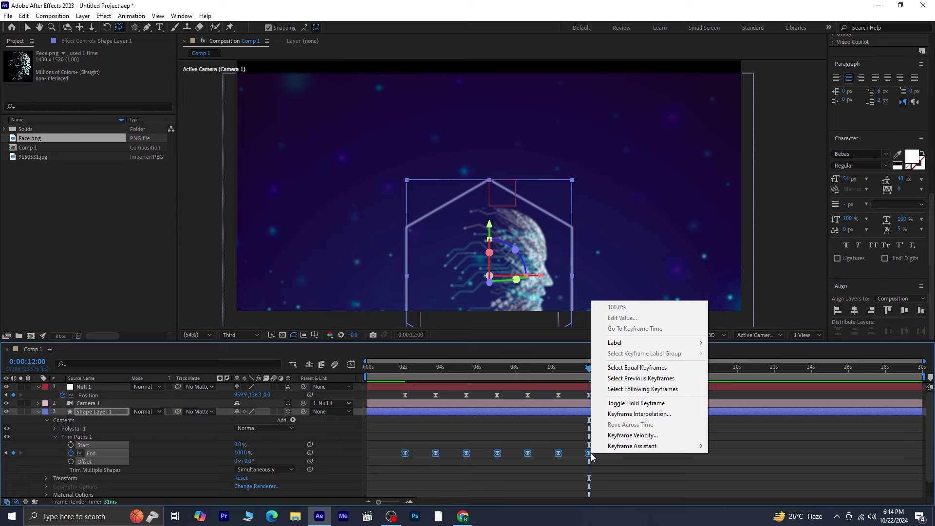
pyautogui.click(692, 438)
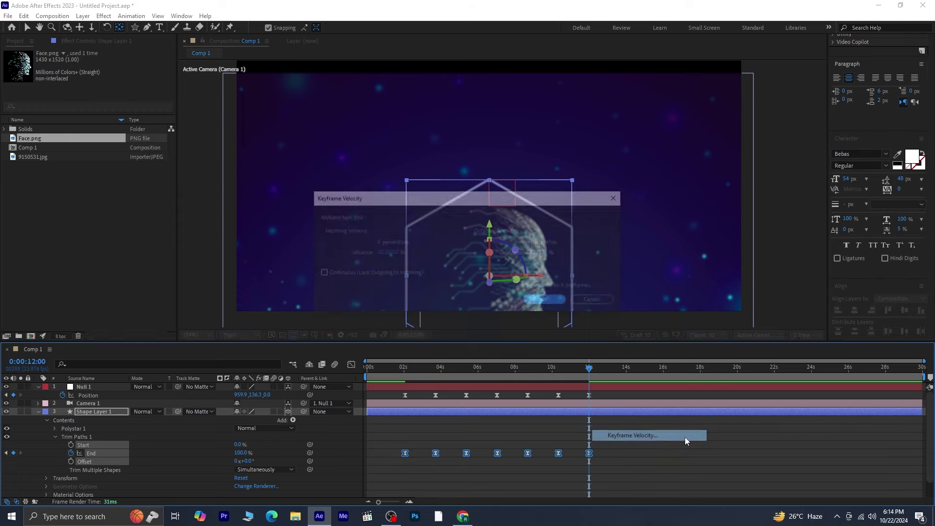
pyautogui.write('65')
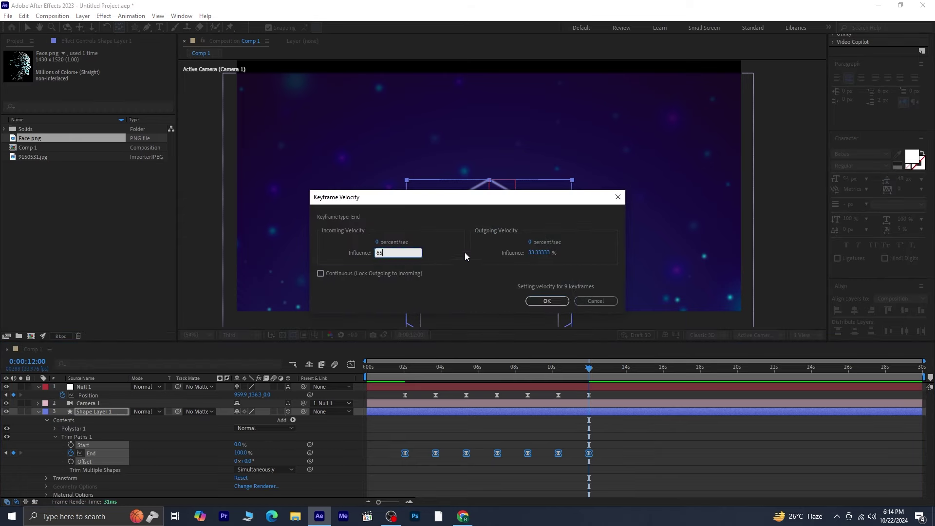
pyautogui.click(541, 252)
pyautogui.write('65')
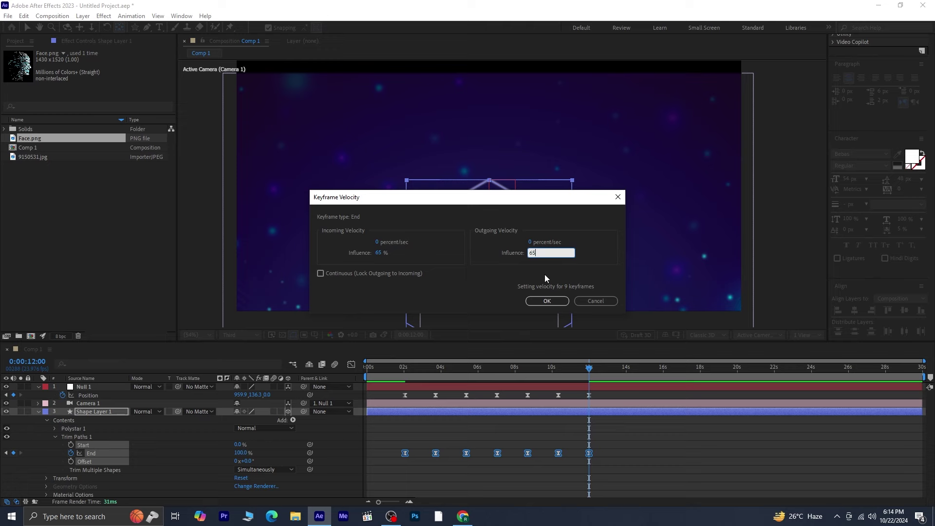
pyautogui.click(545, 302)
# Step: Preview the eased outline drawing together with the camera motion from 0:00:01:21
pyautogui.moveTo(586, 364); pyautogui.dragTo(402, 402)
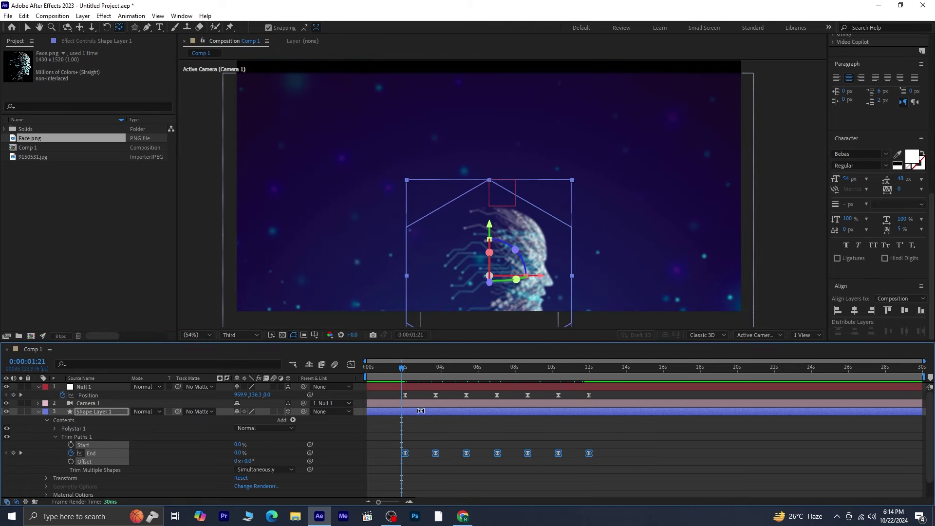
pyautogui.press('space')
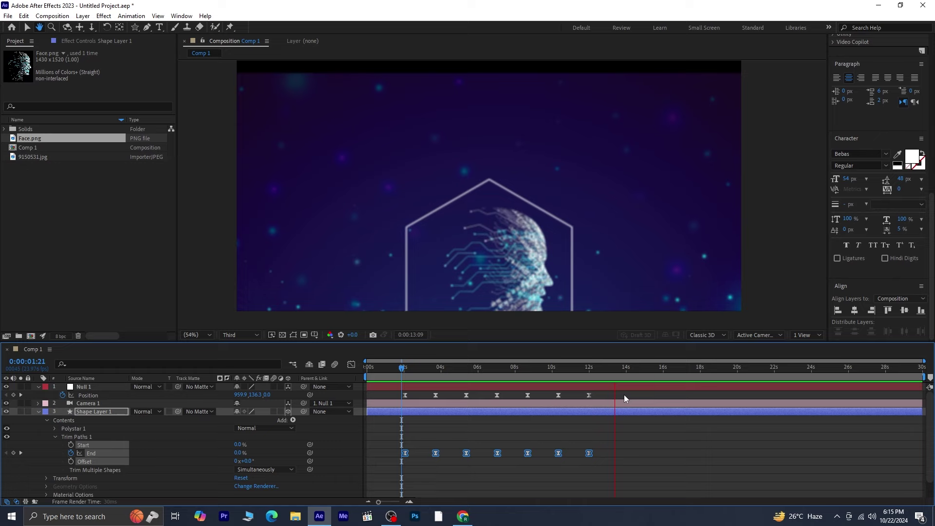
pyautogui.press('space')
# Step: Collapse the properties of Shape Layer 1, replay from the start and set the current time to 0:00:02:02
pyautogui.moveTo(545, 379); pyautogui.dragTo(358, 388)
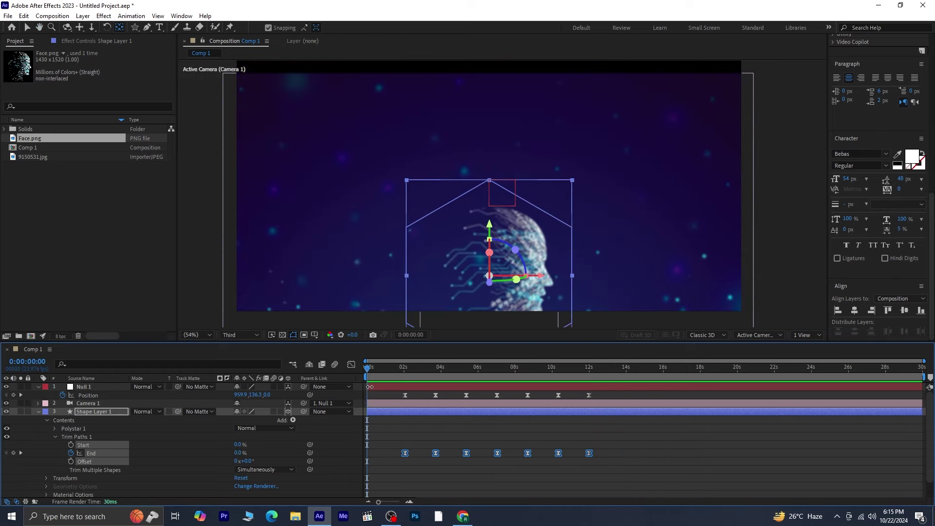
pyautogui.click(35, 412)
pyautogui.click(78, 403)
pyautogui.scroll(-1, 501, 251)
pyautogui.press('space')
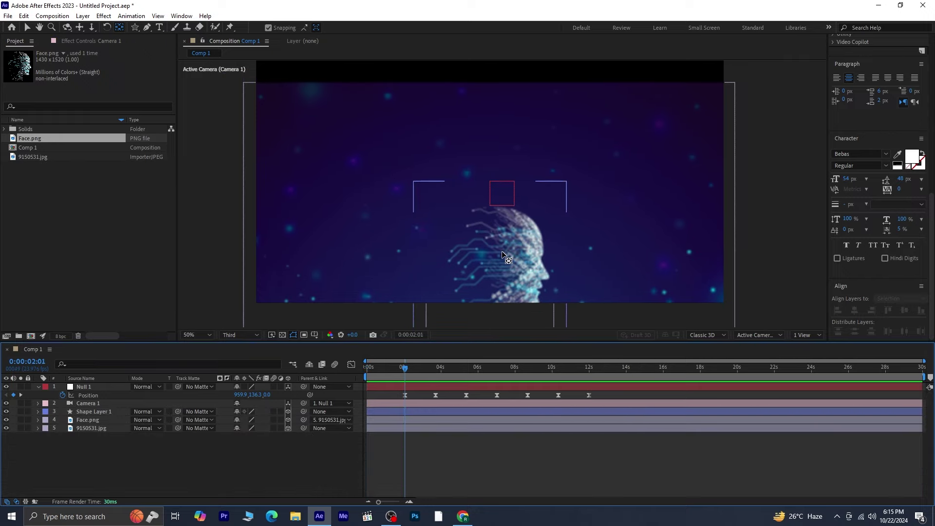
pyautogui.moveTo(451, 366); pyautogui.dragTo(405, 373)
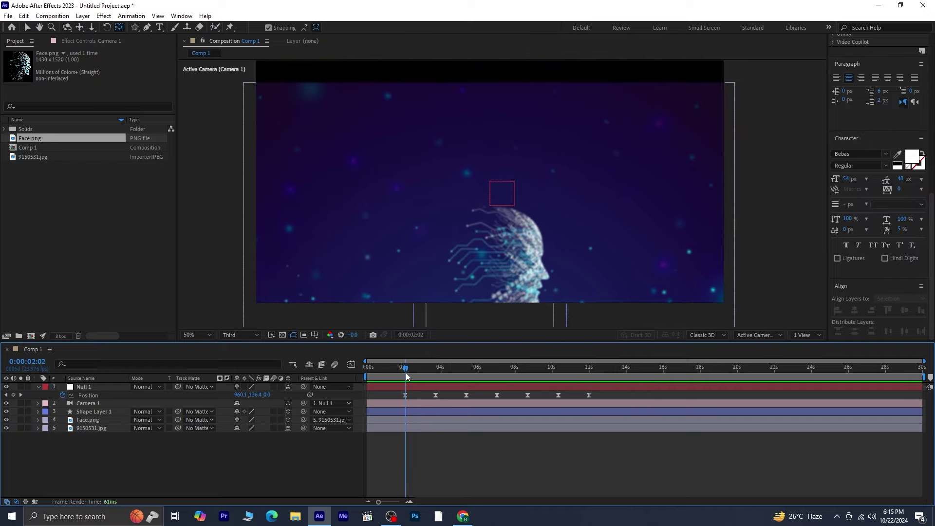
# Step: Import the six icon images 1 to 6 from the AI folder on the Desktop into the project
pyautogui.rightClick(90, 189)
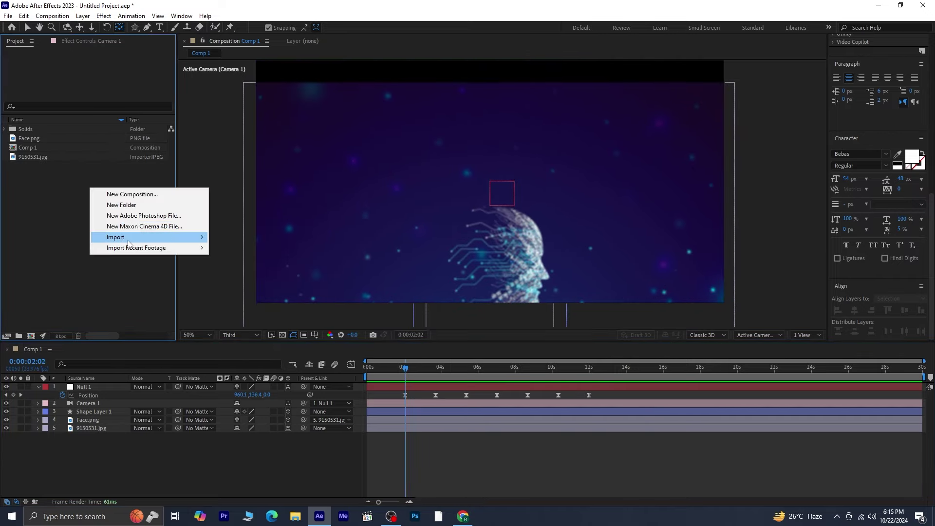
pyautogui.moveTo(135, 241)
pyautogui.click(227, 237)
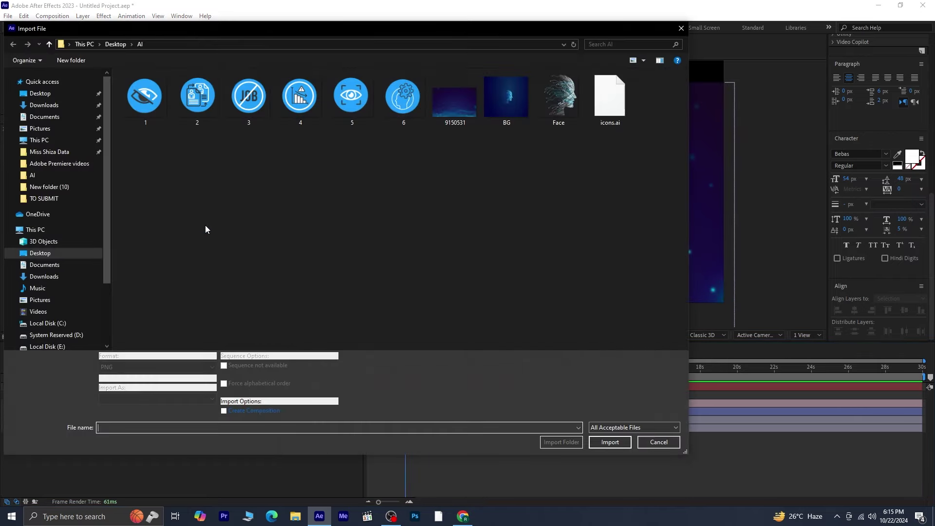
pyautogui.click(146, 111)
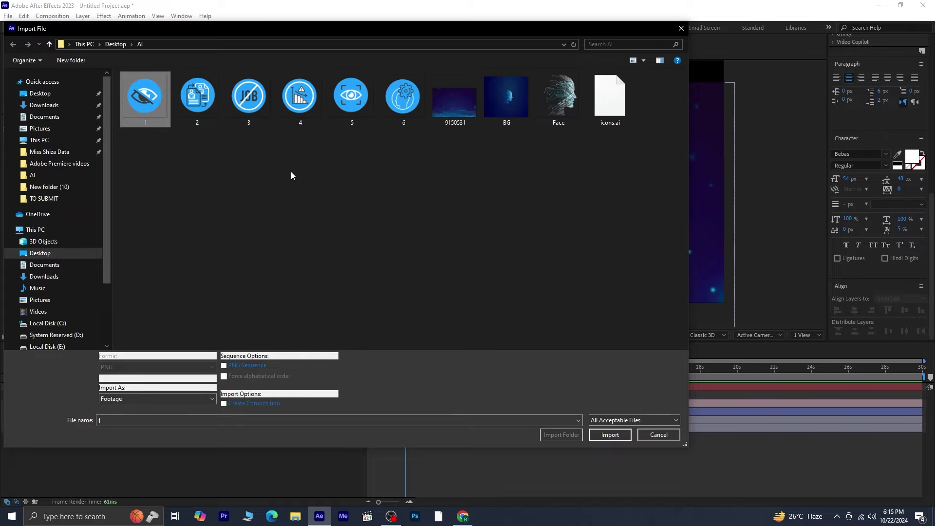
pyautogui.keyDown('shift'); pyautogui.click(398, 112); pyautogui.keyUp('shift')
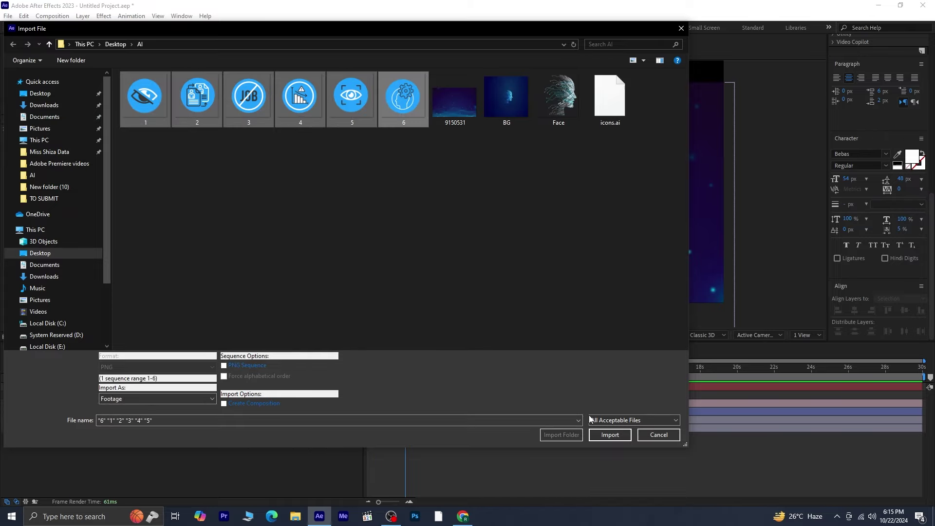
pyautogui.click(603, 436)
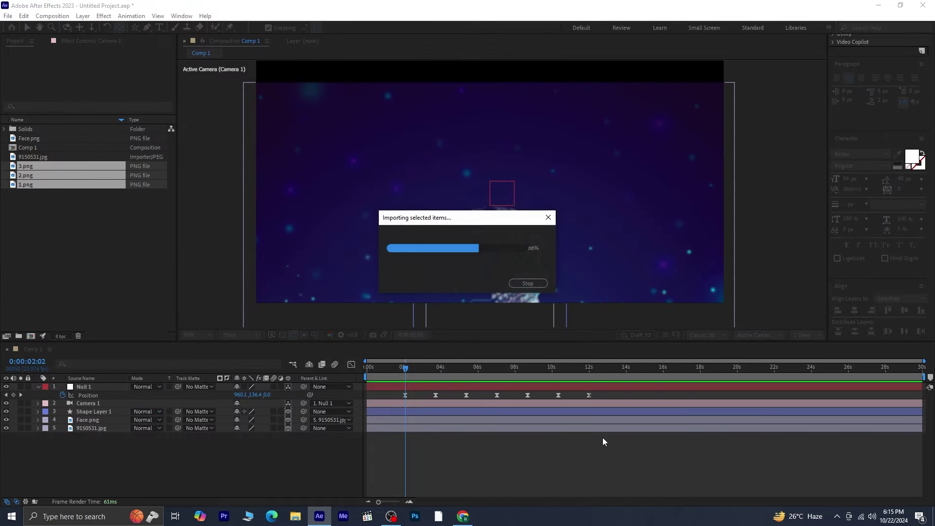
pyautogui.click(106, 292)
# Step: Add 1.png to the composition between Camera 1 and Shape Layer 1
pyautogui.click(405, 395)
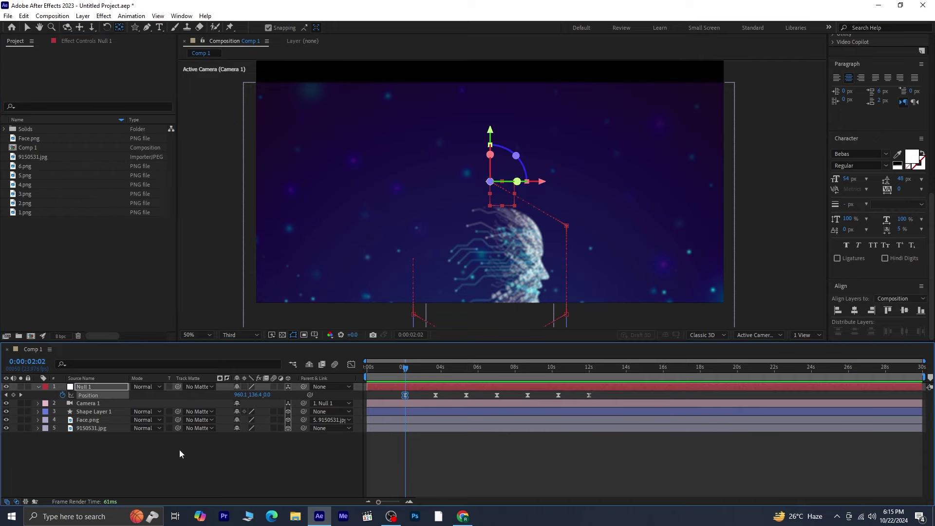
pyautogui.click(32, 213)
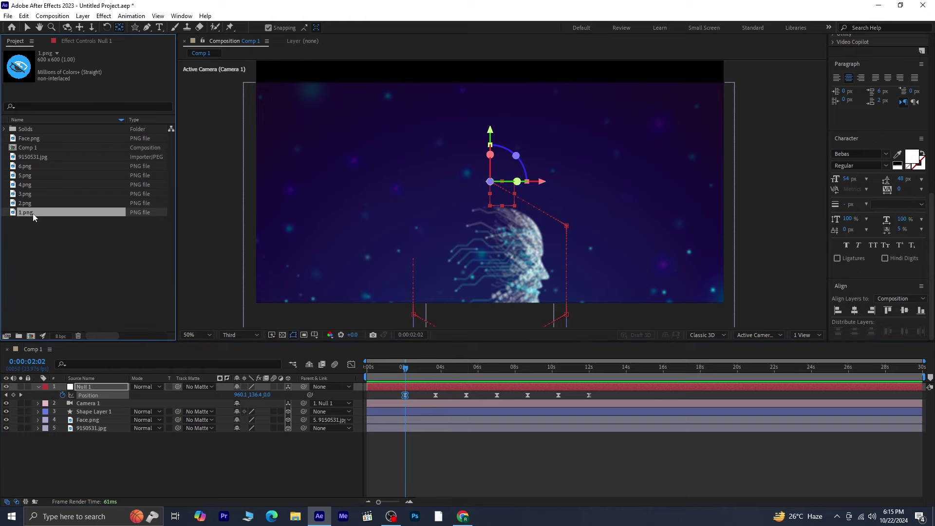
pyautogui.moveTo(60, 212); pyautogui.dragTo(92, 404)
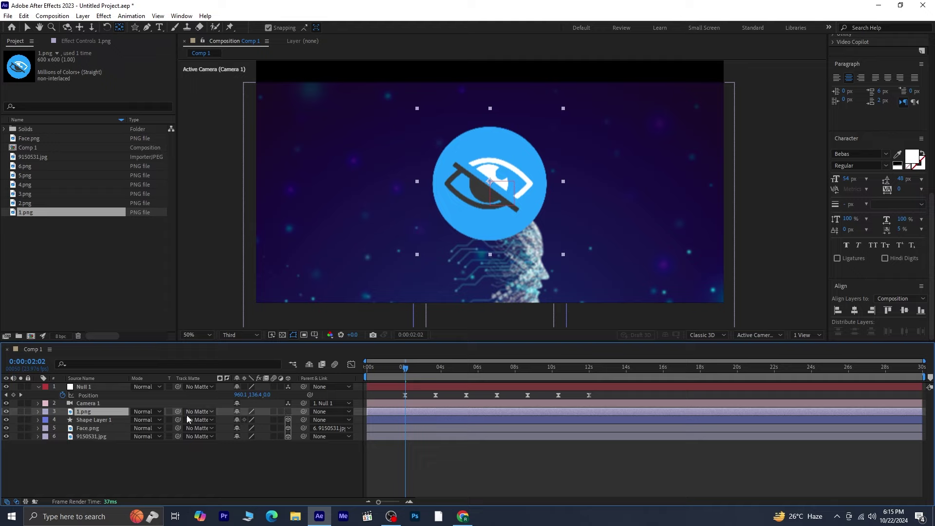
# Step: Scale the 1.png icon to 34% and place it as a 3D layer on the hexagon's top corner
pyautogui.press('s')
pyautogui.moveTo(258, 420); pyautogui.dragTo(238, 428)
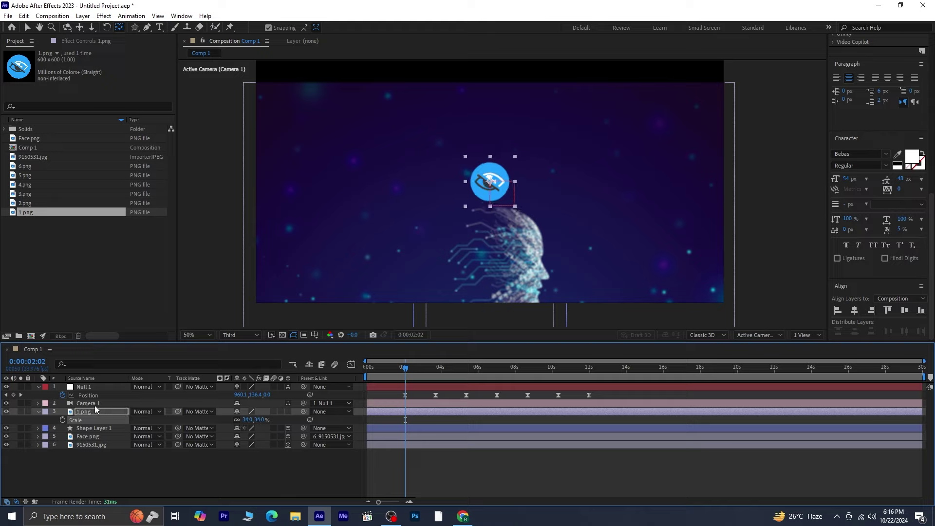
pyautogui.click(38, 411)
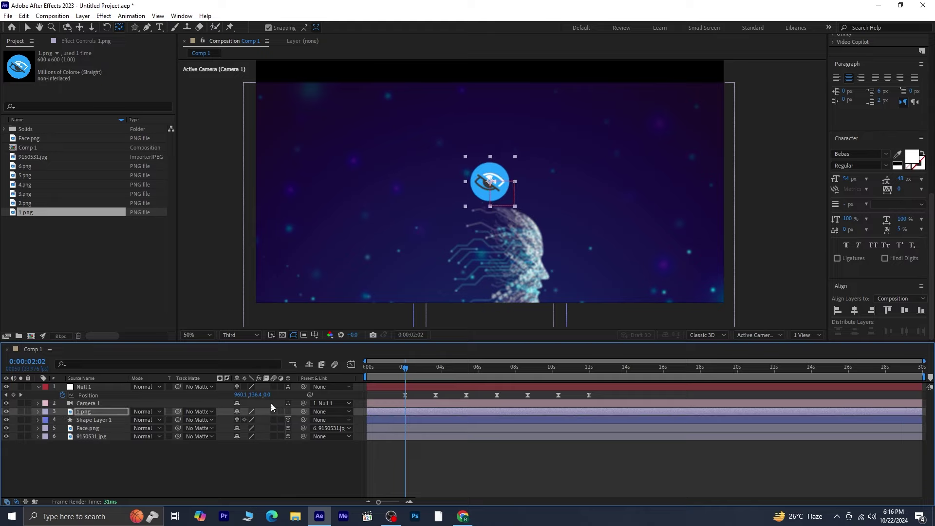
pyautogui.click(288, 412)
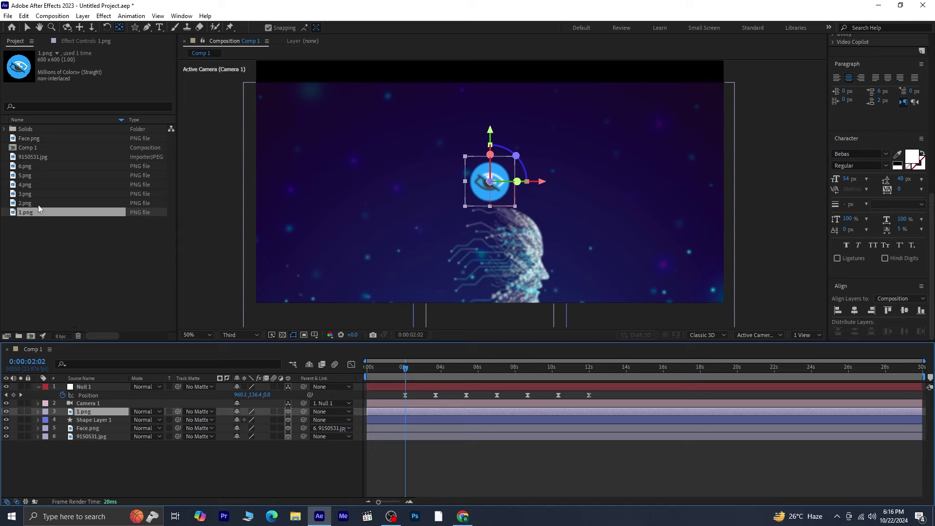
# Step: Add 2.png to the composition directly below the 1.png layer and scale it to 34%
pyautogui.moveTo(38, 203); pyautogui.dragTo(79, 416)
pyautogui.press('s')
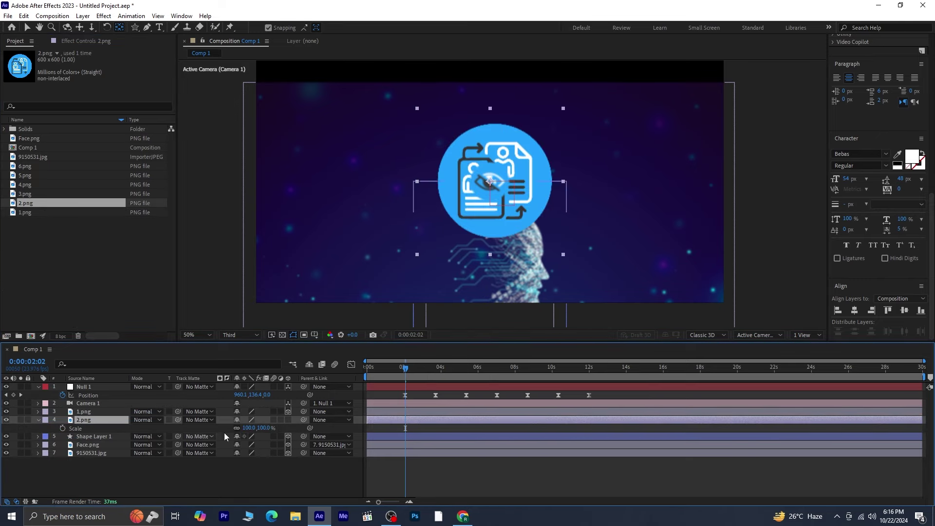
pyautogui.click(263, 427)
pyautogui.write('34')
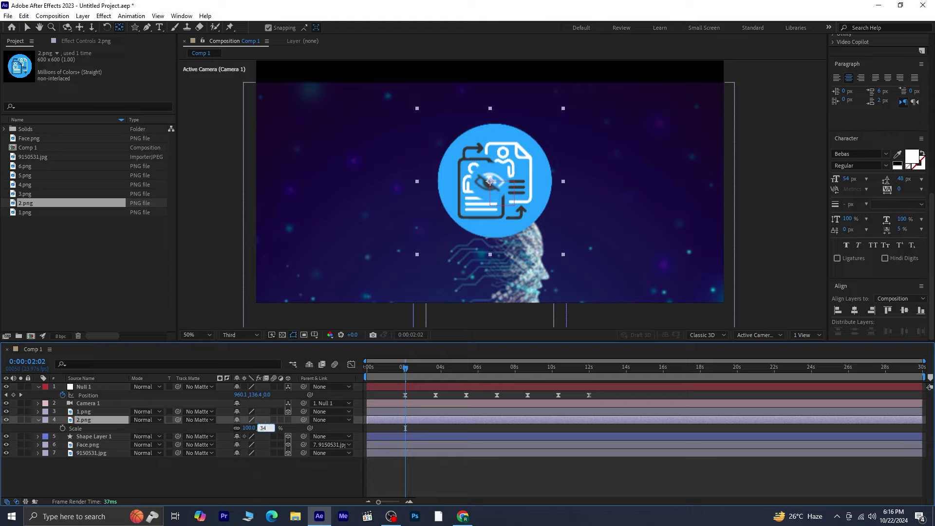
pyautogui.press('Return')
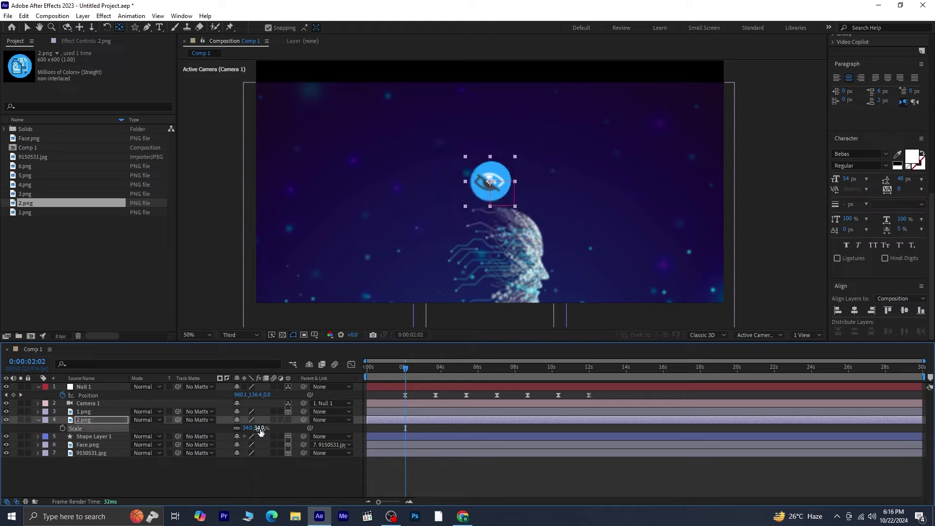
# Step: Make 2.png a 3D layer and place it on the hexagon's upper-right corner at the null's second position keyframe
pyautogui.click(38, 419)
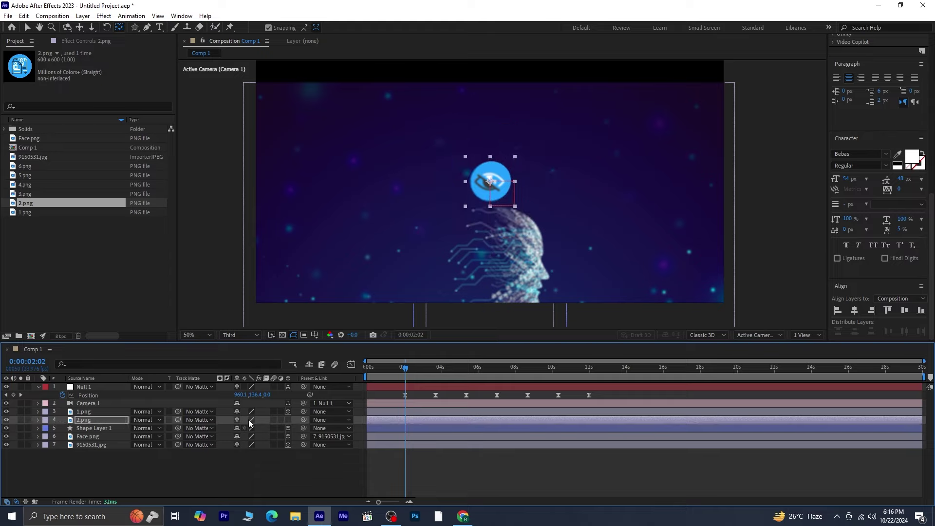
pyautogui.click(288, 419)
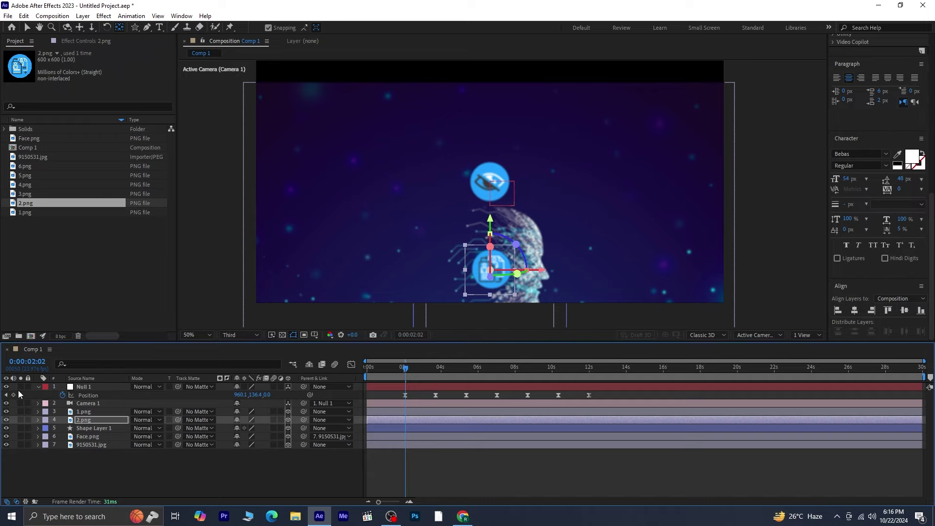
pyautogui.click(21, 394)
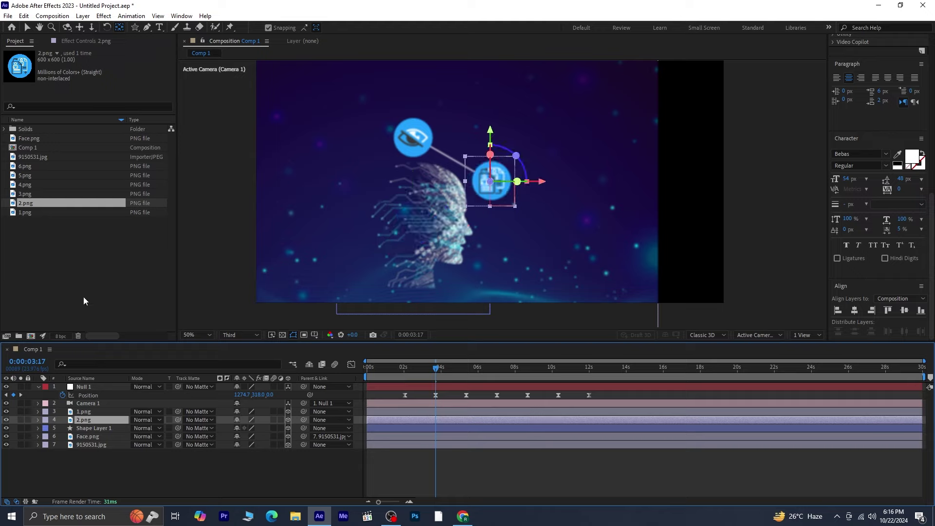
# Step: Add 3.png, 4.png, 5.png and 6.png to the composition below the 2.png layer as 3D layers
pyautogui.click(34, 195)
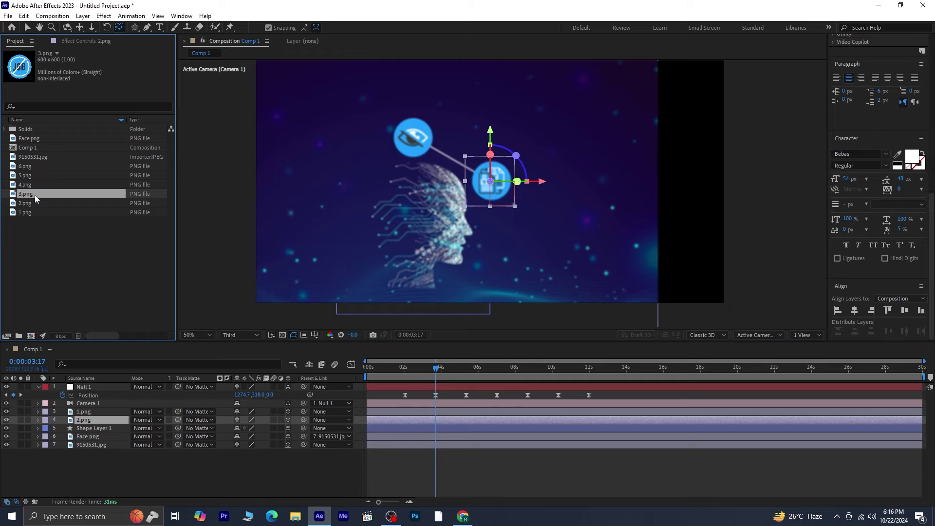
pyautogui.keyDown('shift'); pyautogui.click(41, 166); pyautogui.keyUp('shift')
pyautogui.moveTo(43, 167); pyautogui.dragTo(91, 425)
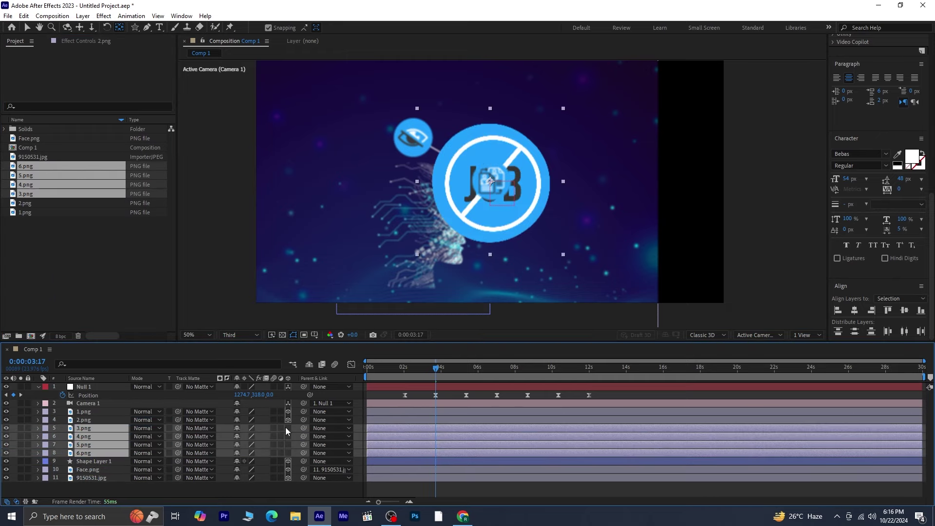
# Step: Scale the 3.png, 4.png, 5.png and 6.png layers to 34% together and collapse their properties
pyautogui.press('s')
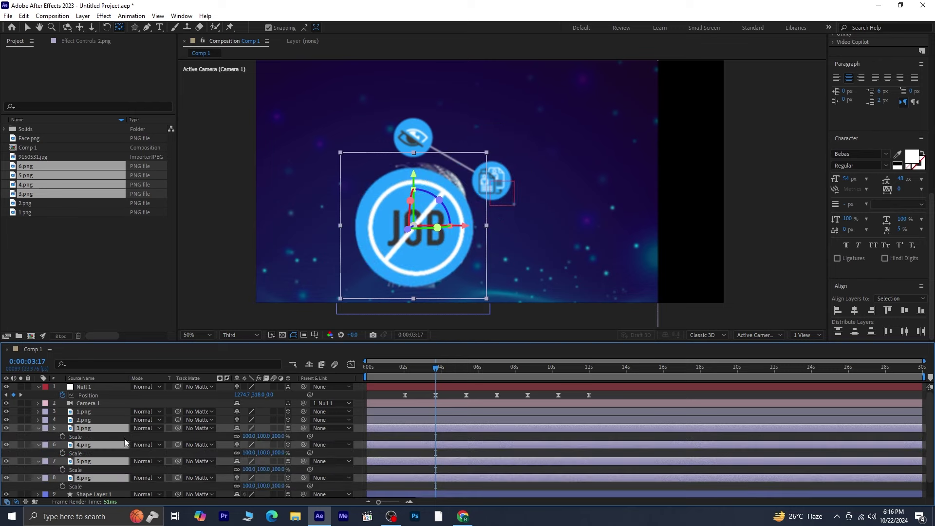
pyautogui.click(278, 435)
pyautogui.write('34')
pyautogui.press('Return')
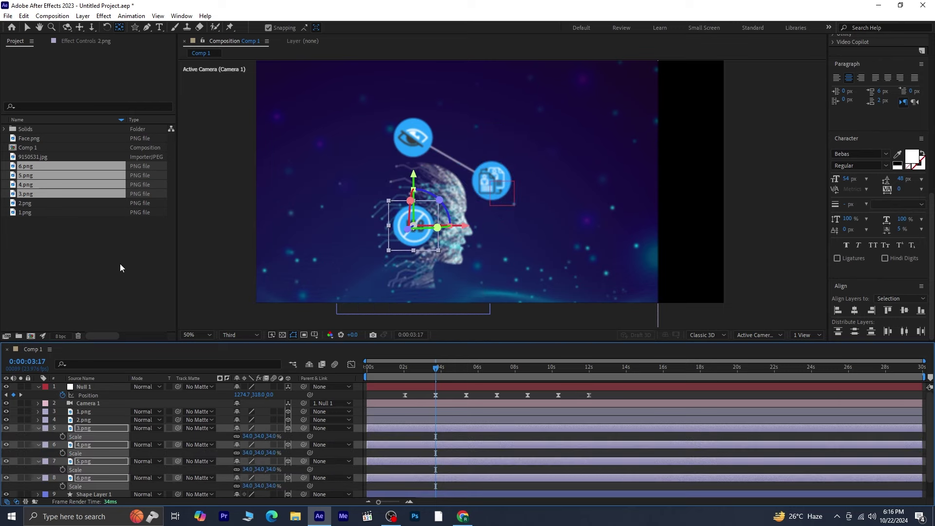
pyautogui.click(121, 265)
pyautogui.click(39, 429)
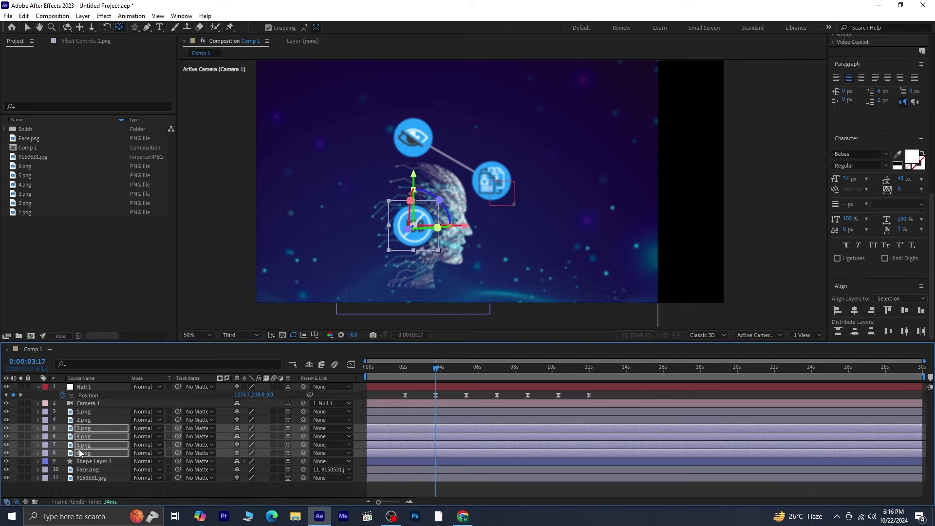
# Step: Place 3.png on the hexagon's lower-right corner at the null's third position keyframe
pyautogui.click(139, 487)
pyautogui.click(92, 428)
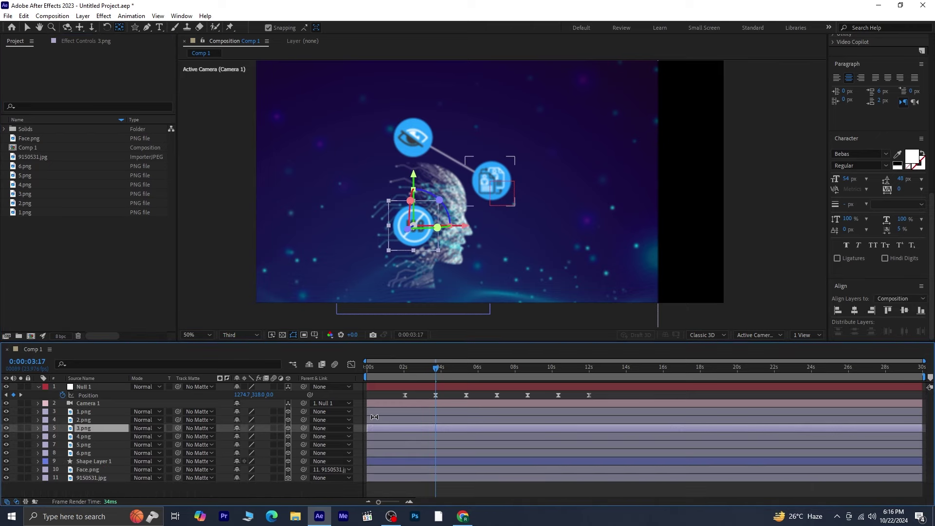
pyautogui.click(21, 395)
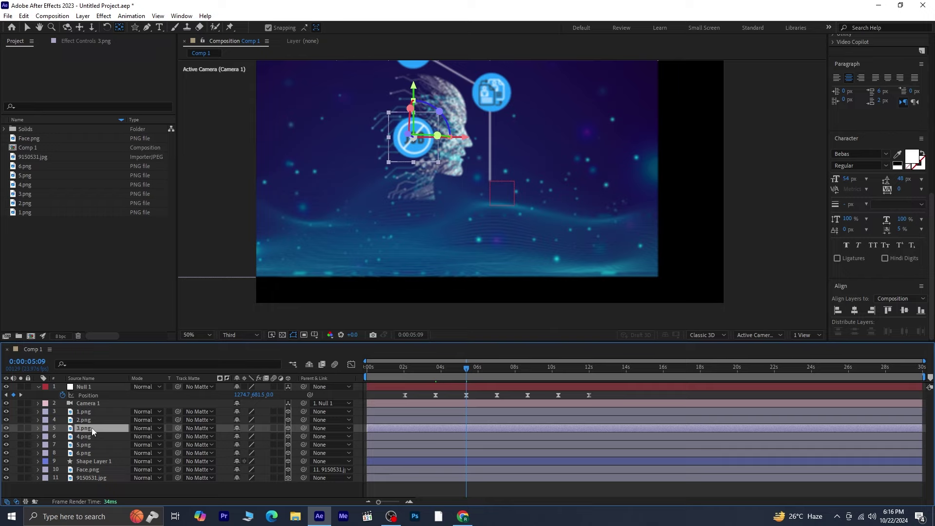
pyautogui.hotkey('ctrl', 'v')
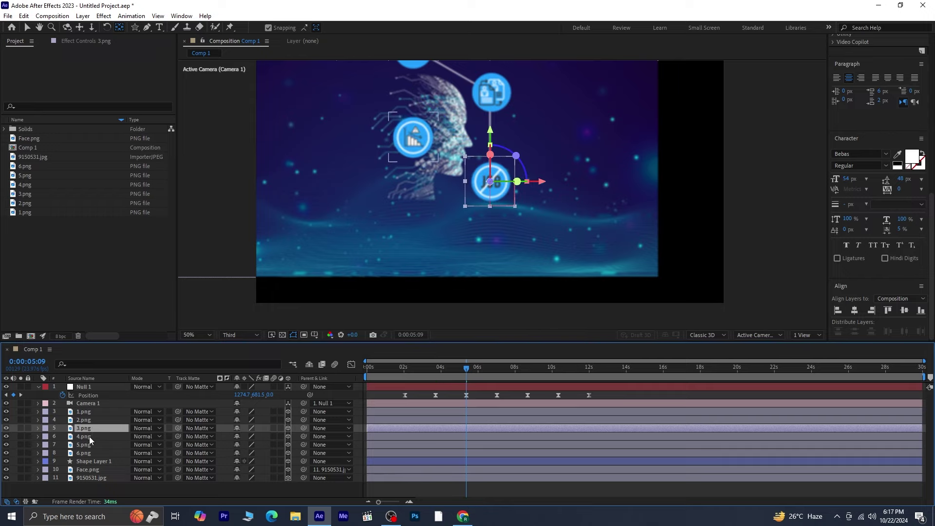
# Step: Move 4.png straight down onto the hexagon's bottom corner at the null's fourth position keyframe
pyautogui.click(20, 395)
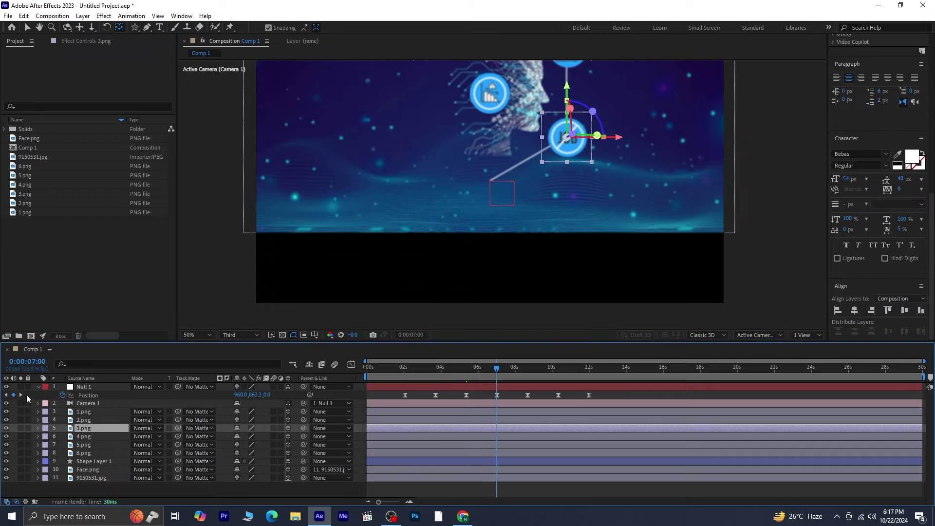
pyautogui.click(94, 435)
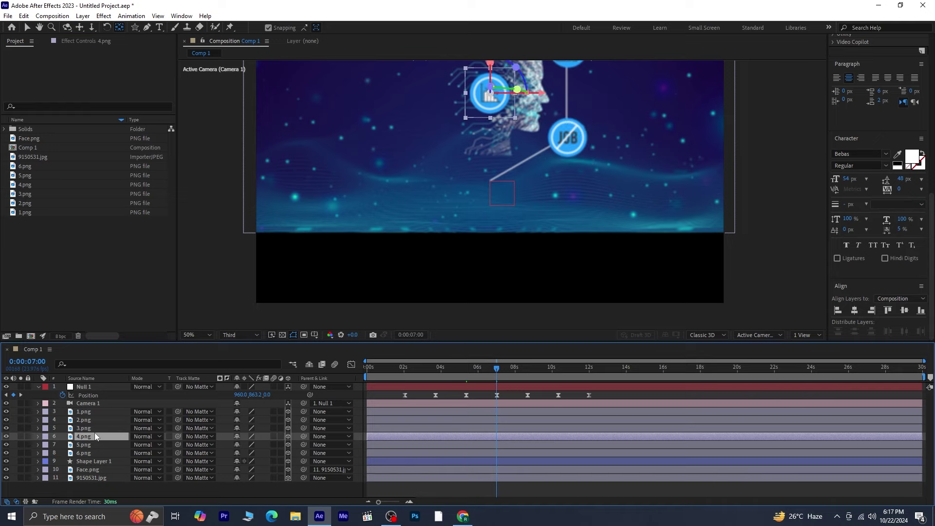
pyautogui.hotkey('shift', 'Down')
pyautogui.hotkey('shift', 'Down')
pyautogui.hotkey('shift', 'Down')
pyautogui.hotkey('shift', 'Down')
pyautogui.hotkey('shift', 'Down')
pyautogui.hotkey('shift', 'Down')
pyautogui.hotkey('shift', 'Down')
pyautogui.hotkey('shift', 'Down')
pyautogui.hotkey('shift', 'Down')
pyautogui.hotkey('shift', 'Down')
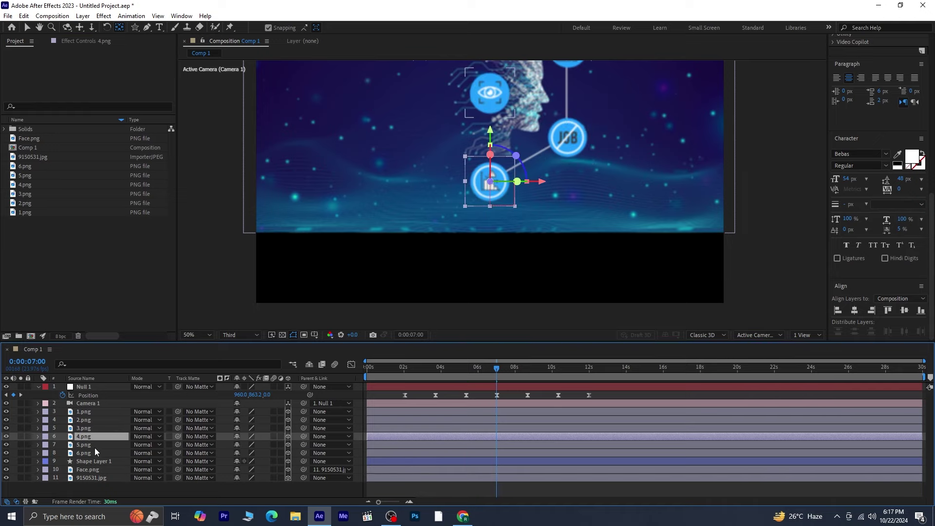
# Step: Place 5.png on the hexagon's lower-left corner at the null's fifth position keyframe
pyautogui.click(95, 445)
pyautogui.click(21, 396)
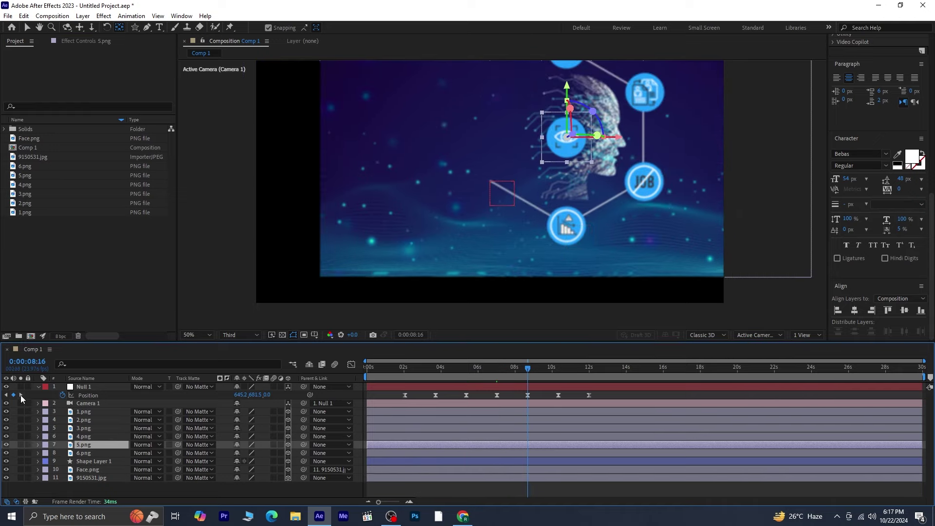
pyautogui.hotkey('shift', 'Left')
pyautogui.hotkey('shift', 'Left')
pyautogui.hotkey('shift', 'Left')
pyautogui.hotkey('shift', 'Left')
pyautogui.hotkey('shift', 'Left')
pyautogui.hotkey('shift', 'Left')
pyautogui.hotkey('shift', 'Left')
pyautogui.hotkey('shift', 'Left')
pyautogui.hotkey('shift', 'Left')
pyautogui.hotkey('shift', 'Down')
pyautogui.hotkey('shift', 'Down')
pyautogui.hotkey('shift', 'Down')
pyautogui.hotkey('shift', 'Down')
pyautogui.hotkey('shift', 'Down')
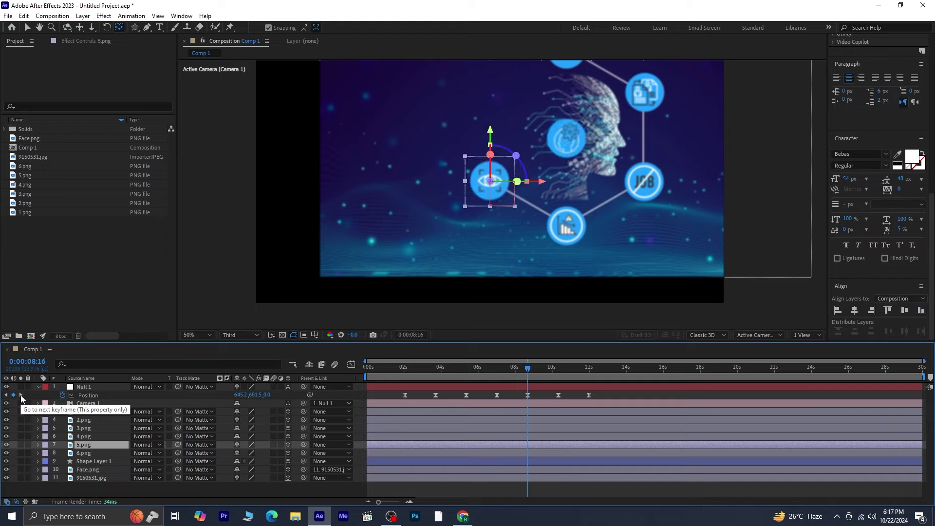
# Step: Place 6.png on the hexagon's upper-left corner at the null's sixth position keyframe and preview the animation
pyautogui.click(79, 452)
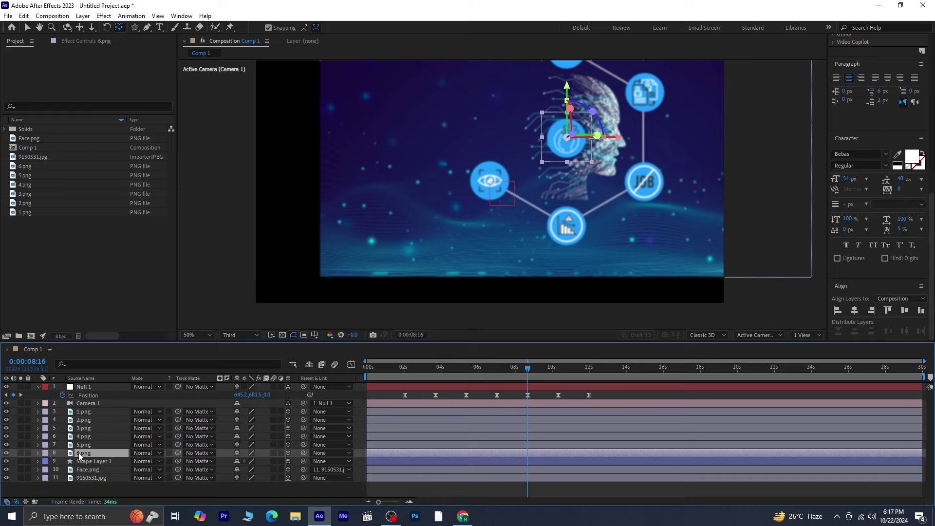
pyautogui.click(23, 395)
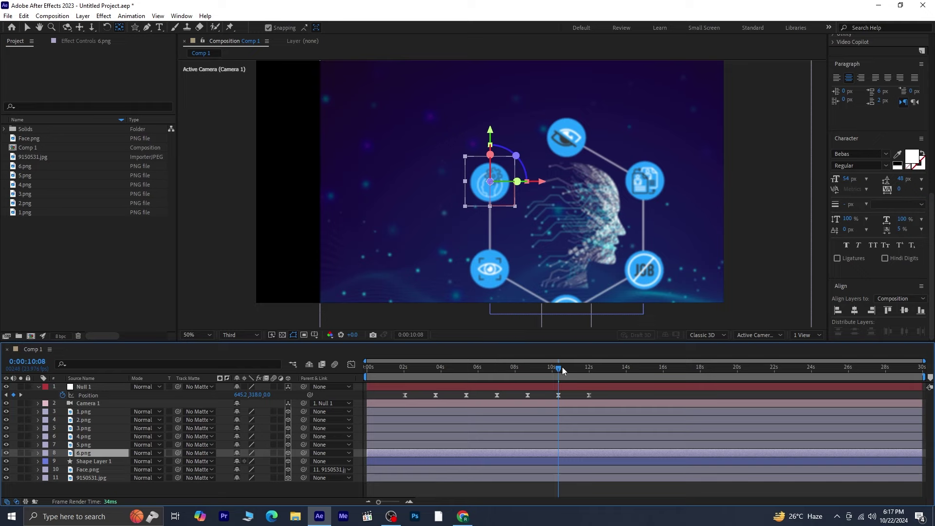
pyautogui.moveTo(562, 366); pyautogui.dragTo(400, 395)
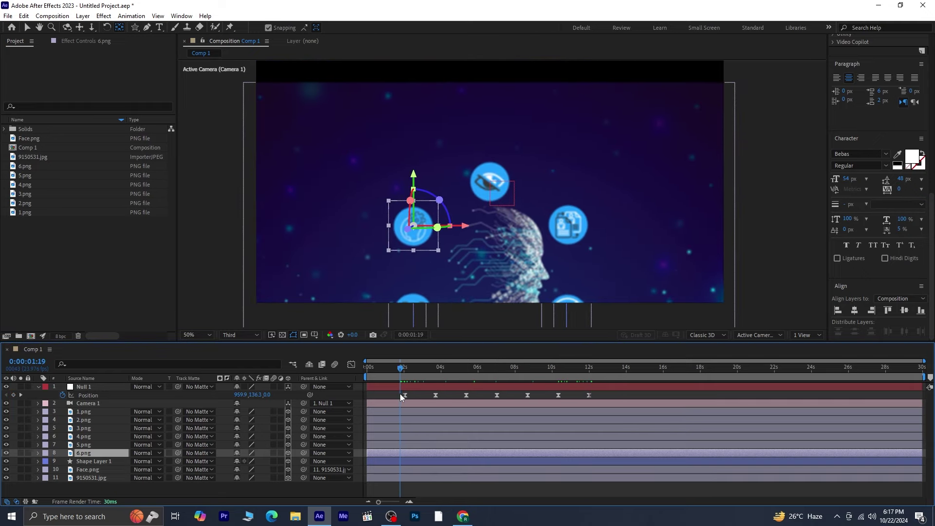
pyautogui.press('space')
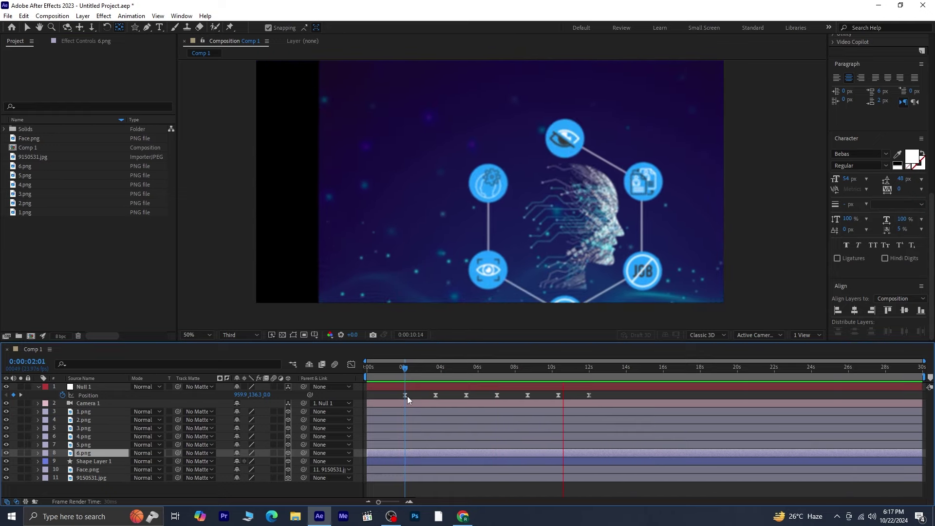
pyautogui.click(589, 367)
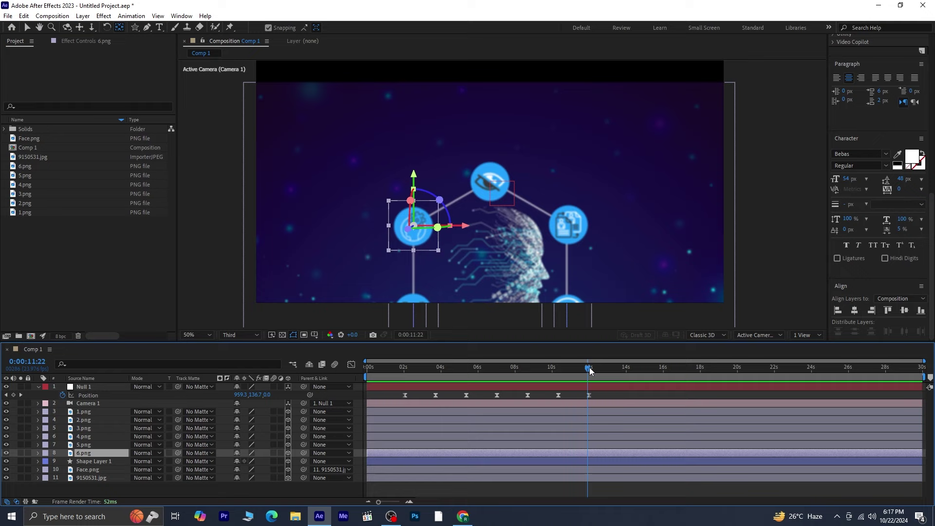
# Step: Add the text "Privacy is dead" above the 1.png eye icon at the null's first position keyframe
pyautogui.moveTo(589, 367); pyautogui.dragTo(404, 384)
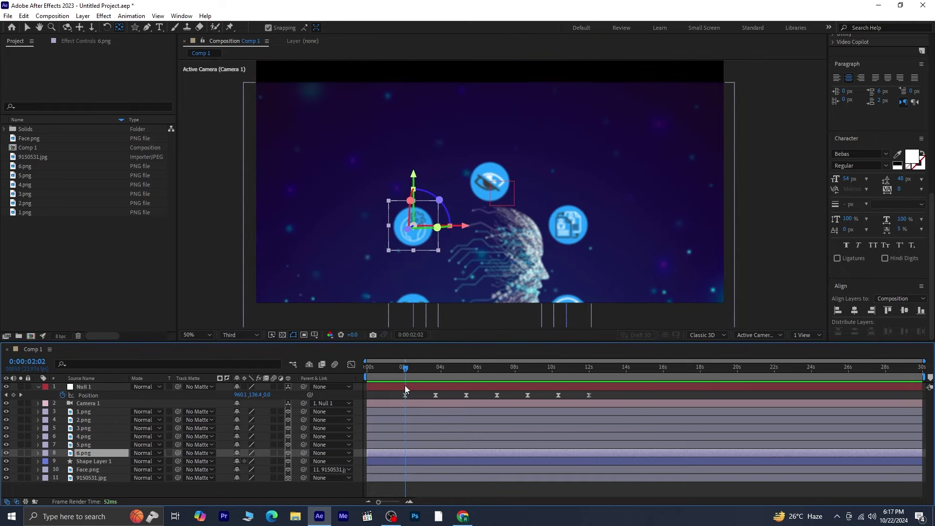
pyautogui.click(190, 104)
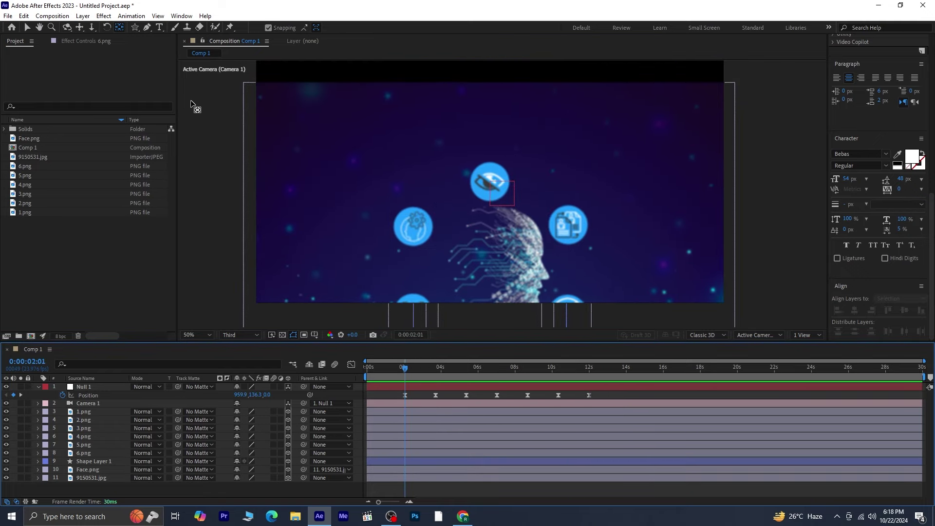
pyautogui.click(158, 27)
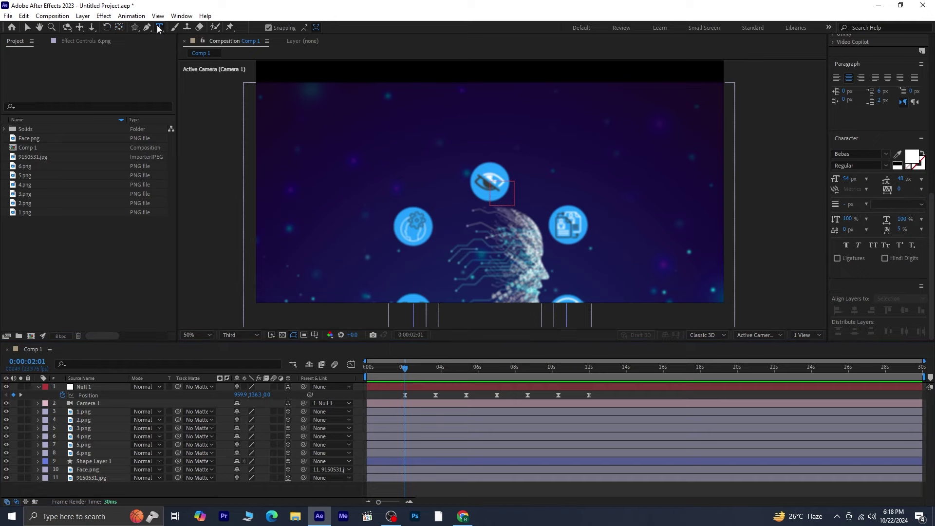
pyautogui.click(444, 142)
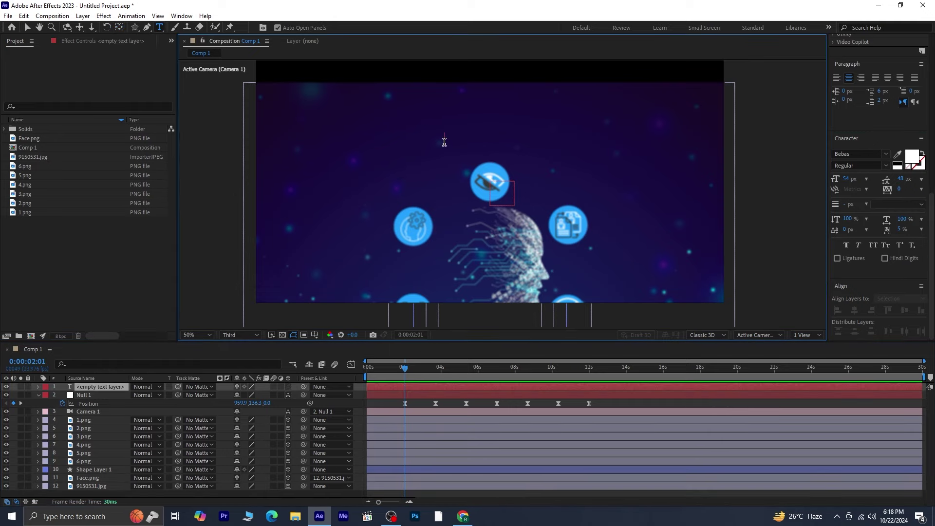
pyautogui.write('Privacy is dead')
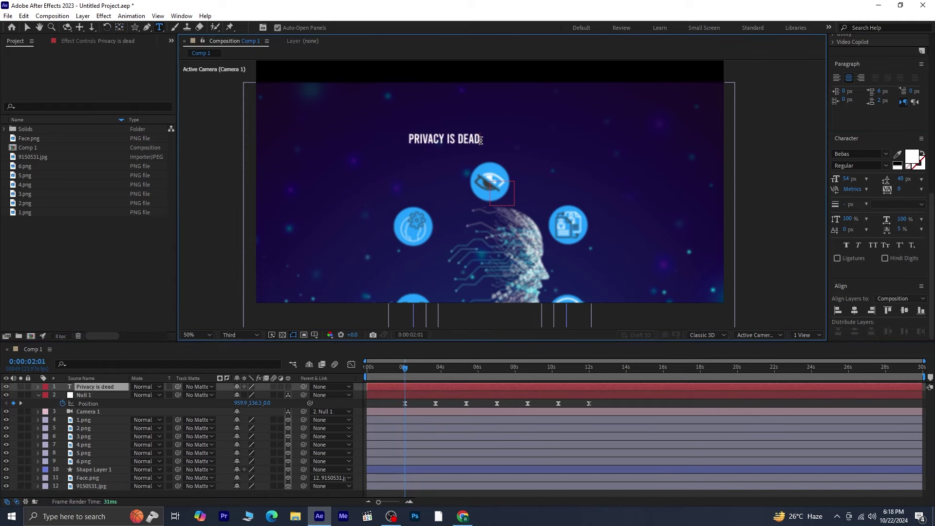
# Step: Set the text size to 72 px, center it horizontally in the composition and lower it to just above the eye icon
pyautogui.moveTo(480, 140); pyautogui.dragTo(407, 140)
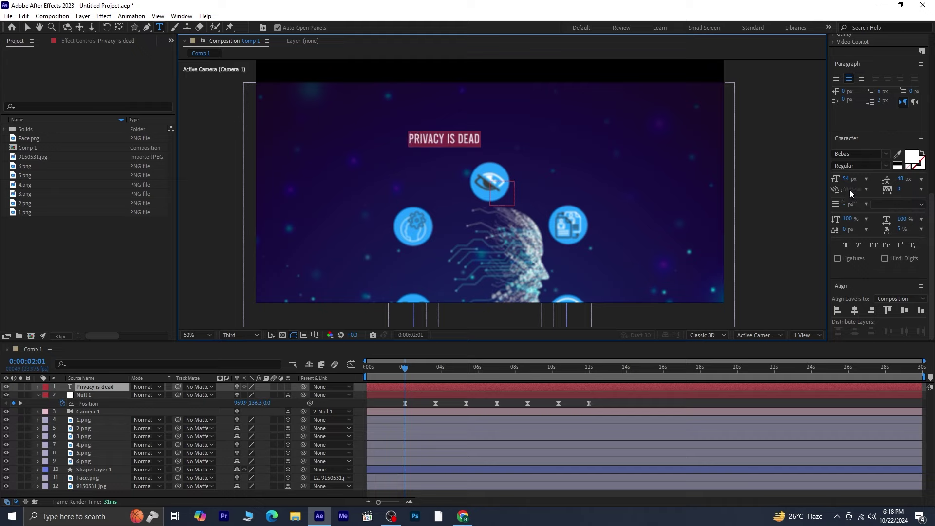
pyautogui.moveTo(846, 182); pyautogui.dragTo(857, 183)
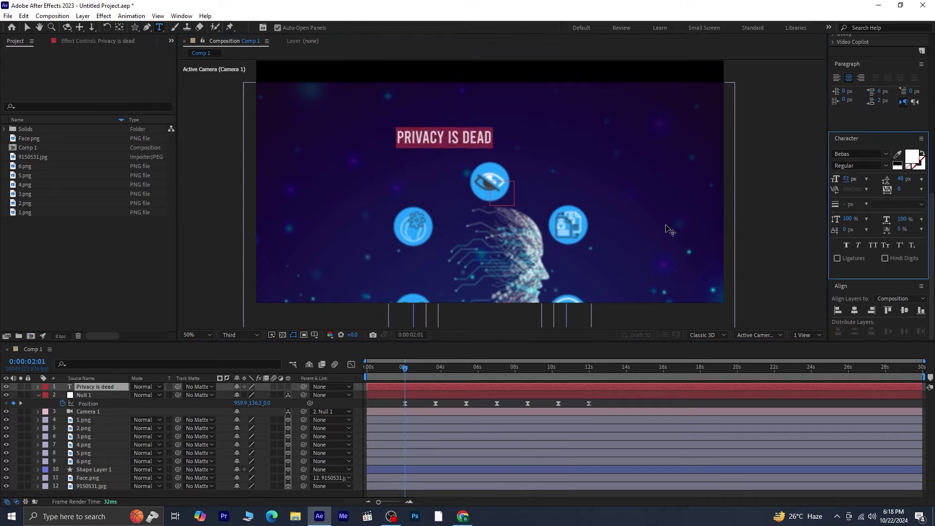
pyautogui.click(854, 312)
pyautogui.hotkey('shift', 'Down')
pyautogui.hotkey('shift', 'Down')
pyautogui.hotkey('shift', 'Down')
pyautogui.hotkey('shift', 'Down')
pyautogui.hotkey('shift', 'Down')
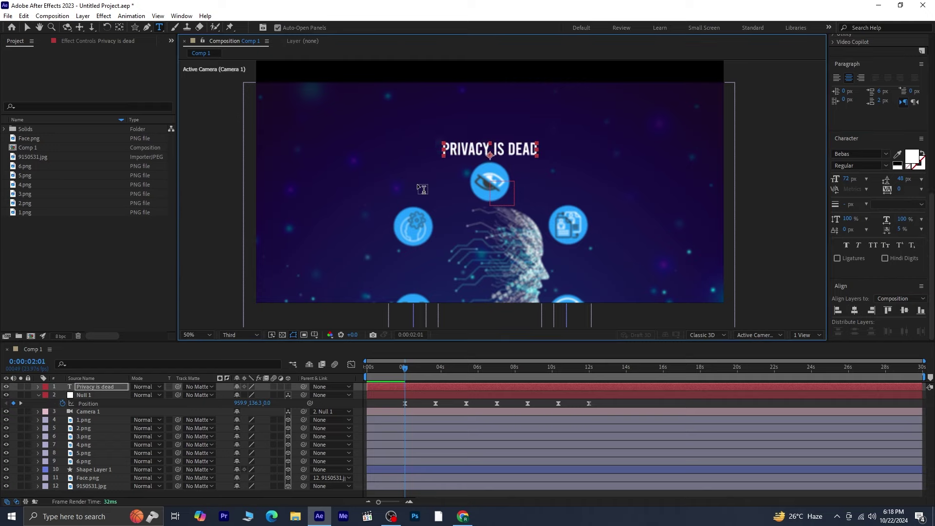
# Step: Make the "Privacy is dead" text a 3D layer and raise it along its Y axis to sit just above the eye icon
pyautogui.click(288, 386)
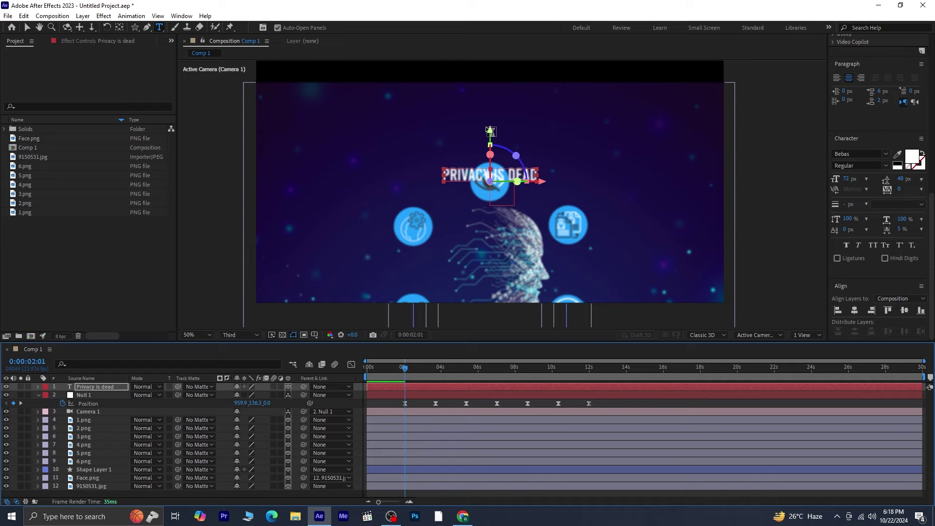
pyautogui.click(27, 27)
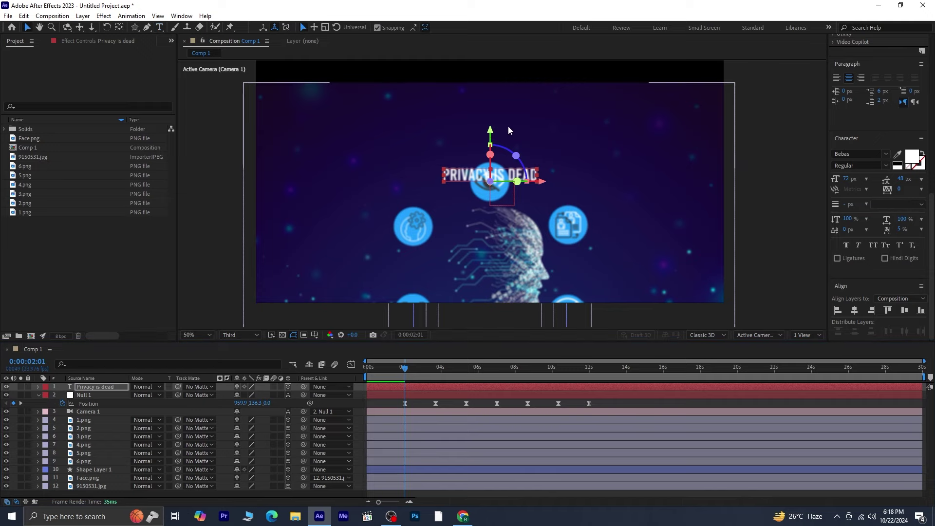
pyautogui.moveTo(490, 135); pyautogui.dragTo(491, 109)
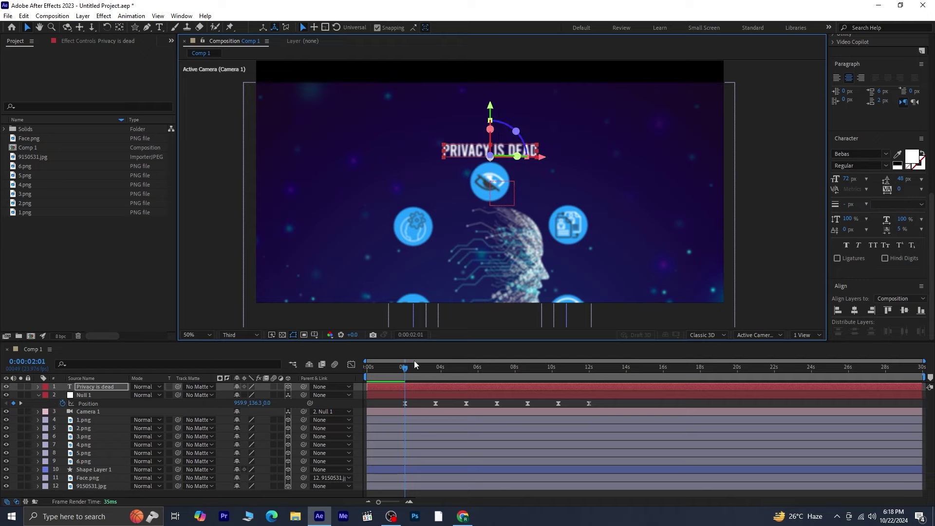
# Step: Add a Position keyframe to Camera 1 at 0:00:02:01, level with the null's first keyframe
pyautogui.moveTo(405, 367); pyautogui.dragTo(406, 390)
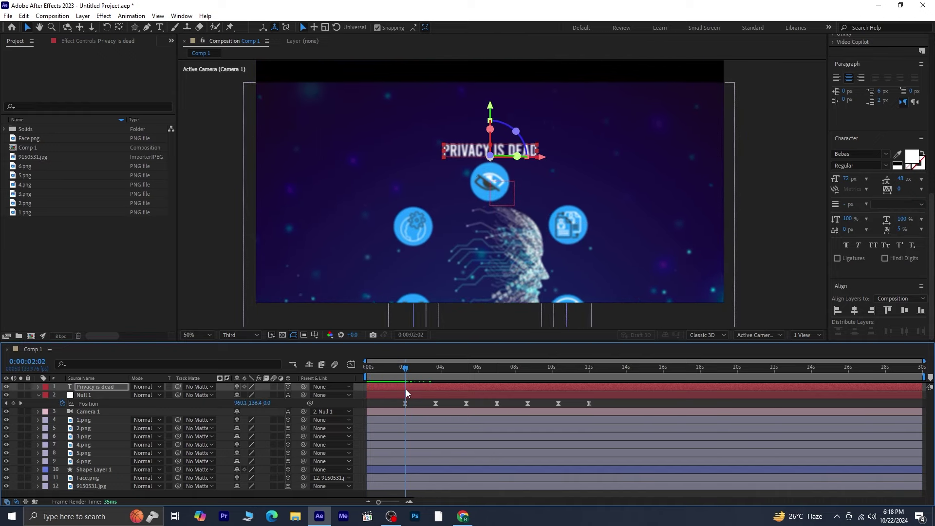
pyautogui.click(6, 403)
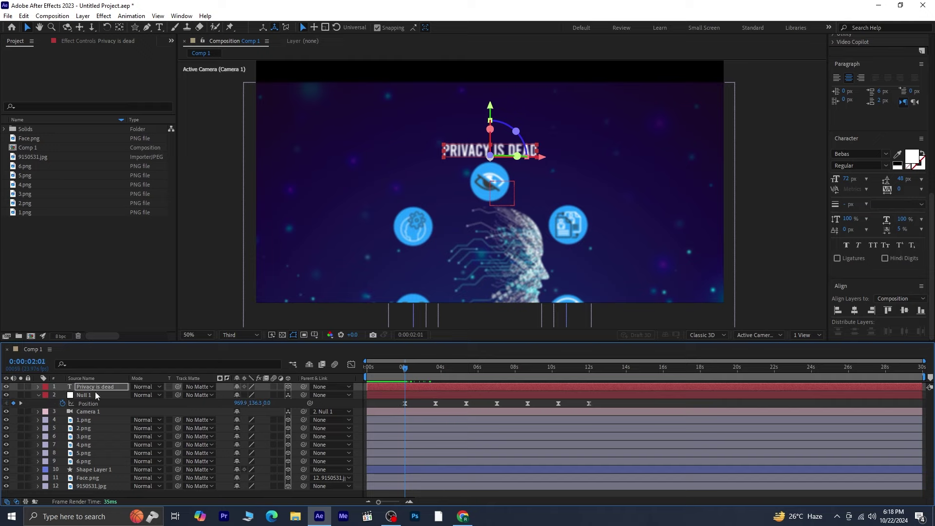
pyautogui.click(98, 411)
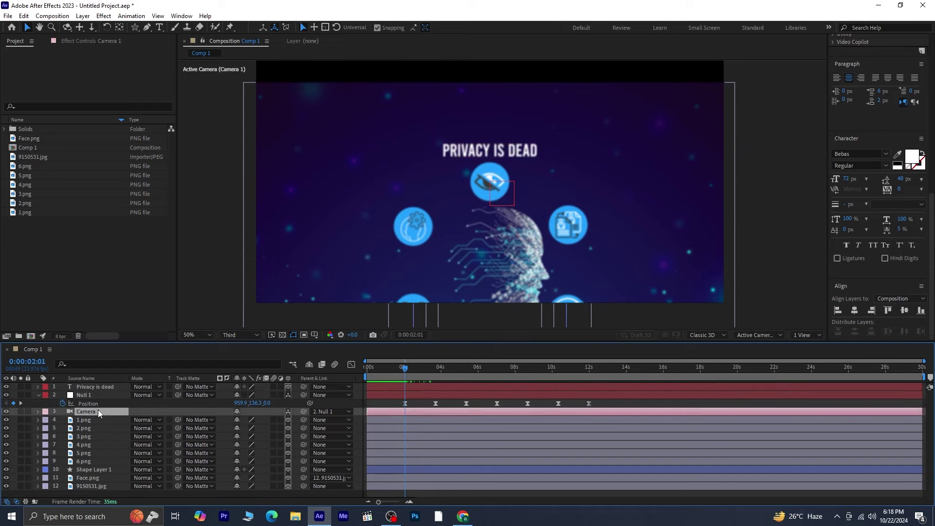
pyautogui.hotkey('alt', 'shift', 'p')
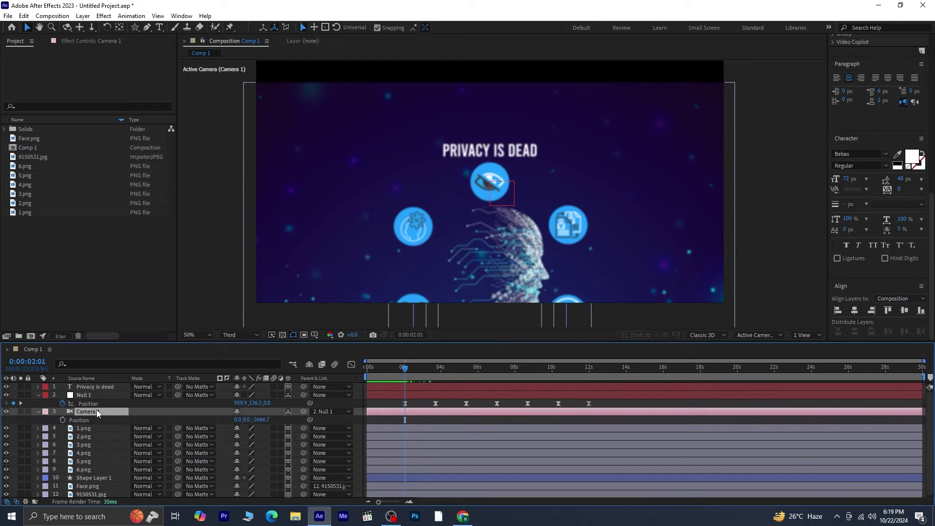
pyautogui.click(62, 420)
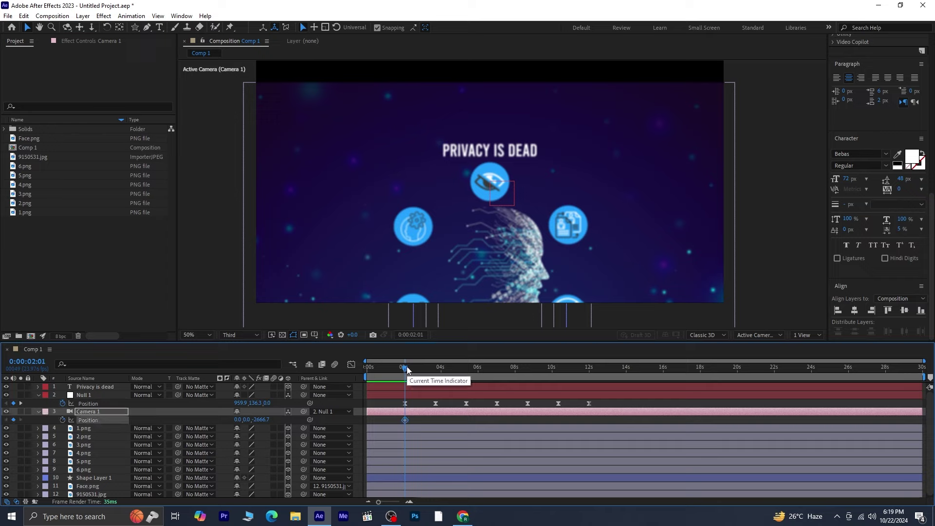
# Step: At 0:00:00:19, move Camera 1 in close on the text and eye icon, with its Position at about -11, -60, -863.7
pyautogui.hotkey('shift', 'pageup')
pyautogui.hotkey('shift', 'pageup')
pyautogui.hotkey('shift', 'pageup')
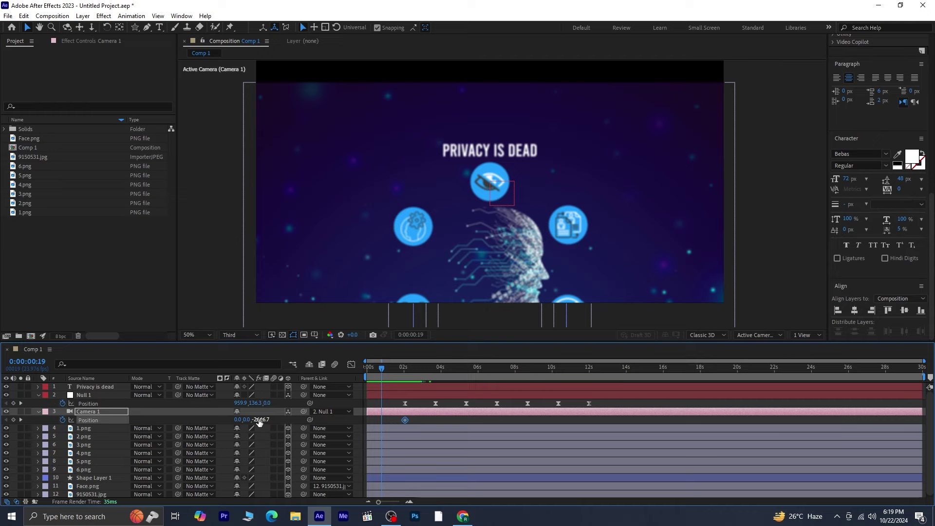
pyautogui.moveTo(259, 422); pyautogui.dragTo(232, 419)
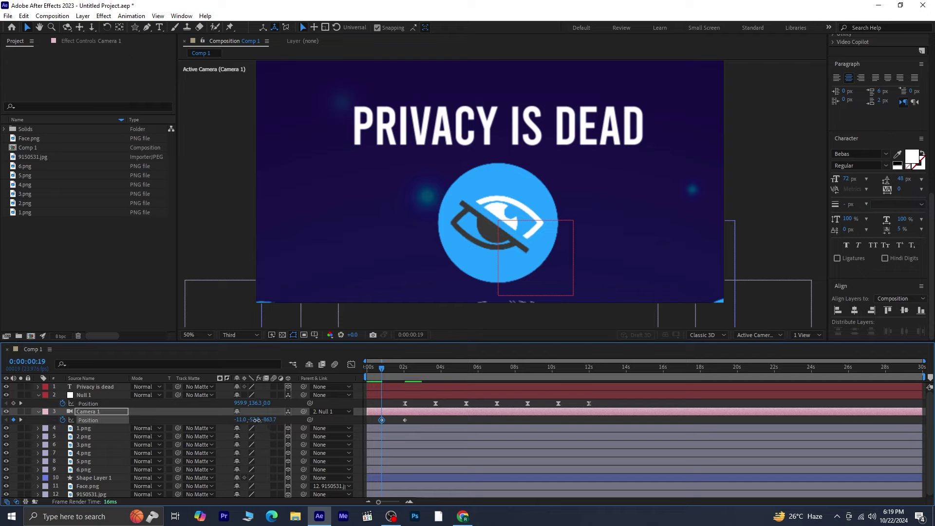
pyautogui.moveTo(256, 420); pyautogui.dragTo(251, 422)
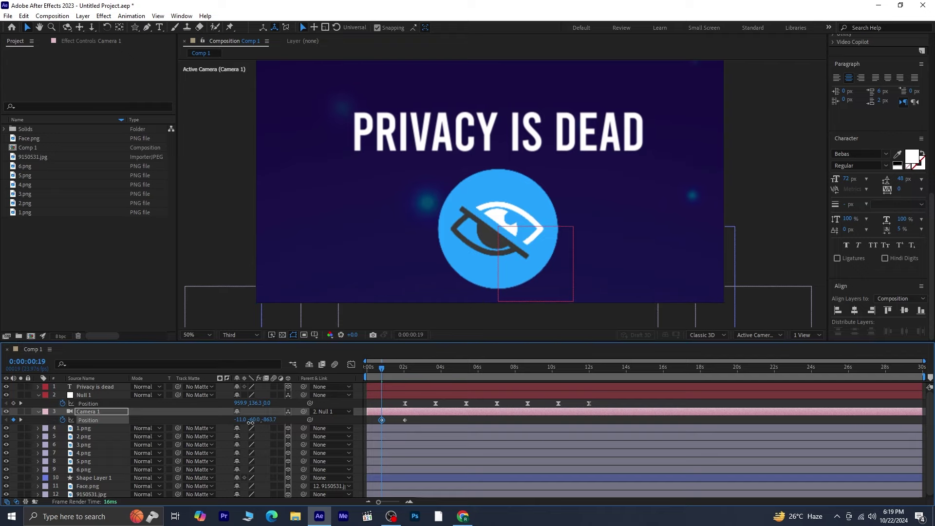
# Step: Preview the camera's opening move and delete Camera 1's Position keyframe at 0:00:02:01
pyautogui.press('space')
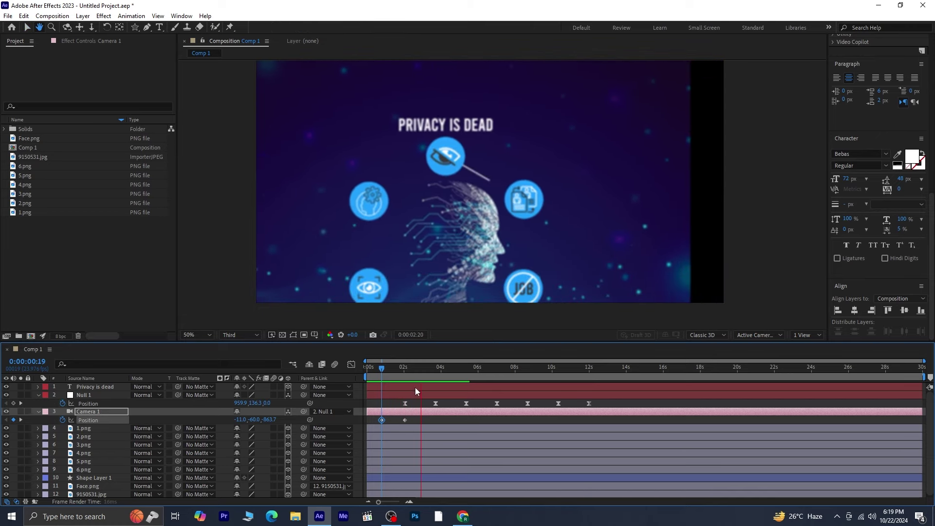
pyautogui.press('space')
pyautogui.moveTo(421, 371); pyautogui.dragTo(360, 376)
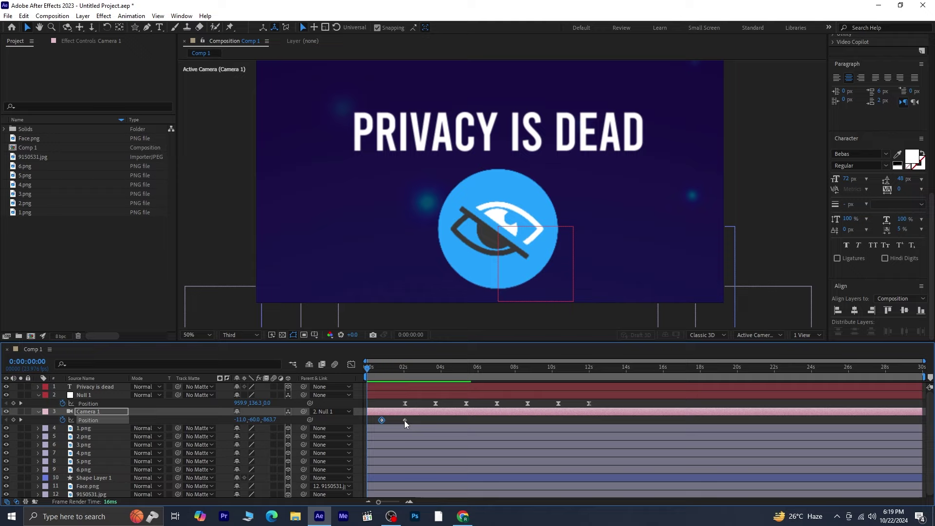
pyautogui.click(379, 373)
pyautogui.press('Delete')
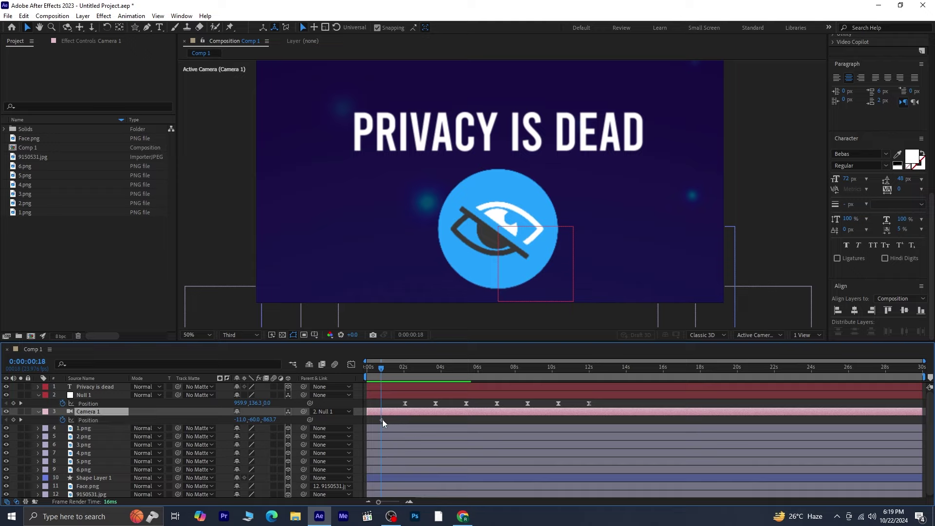
# Step: Move Camera 1's Position keyframe level with the null's first keyframe, and at 0:00:00:00 set its Position to about 1, -42, -715.7
pyautogui.moveTo(382, 419); pyautogui.dragTo(407, 421)
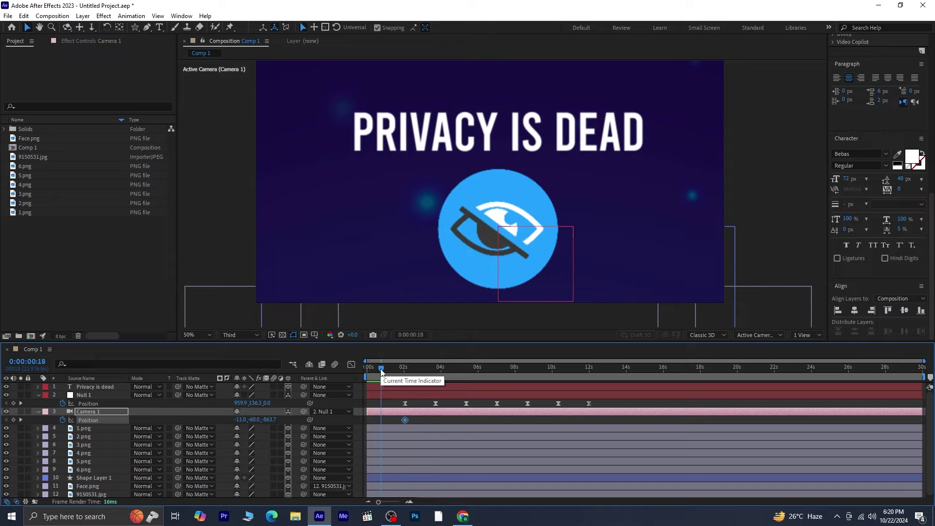
pyautogui.moveTo(382, 371); pyautogui.dragTo(362, 378)
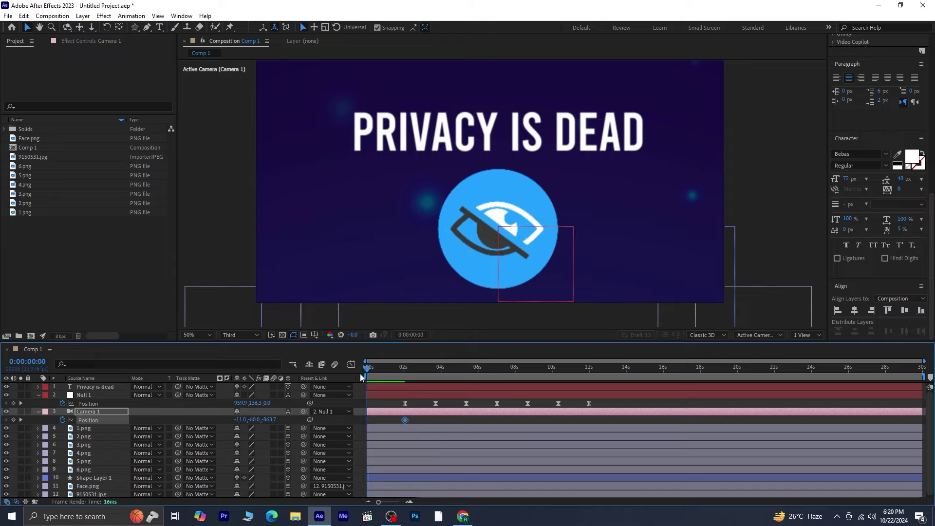
pyautogui.moveTo(266, 421); pyautogui.dragTo(389, 422)
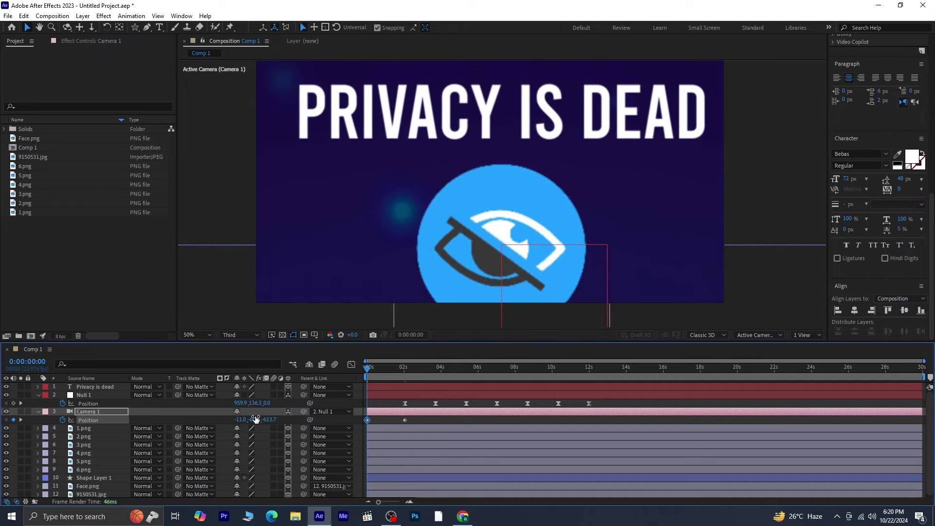
pyautogui.moveTo(256, 418); pyautogui.dragTo(233, 429)
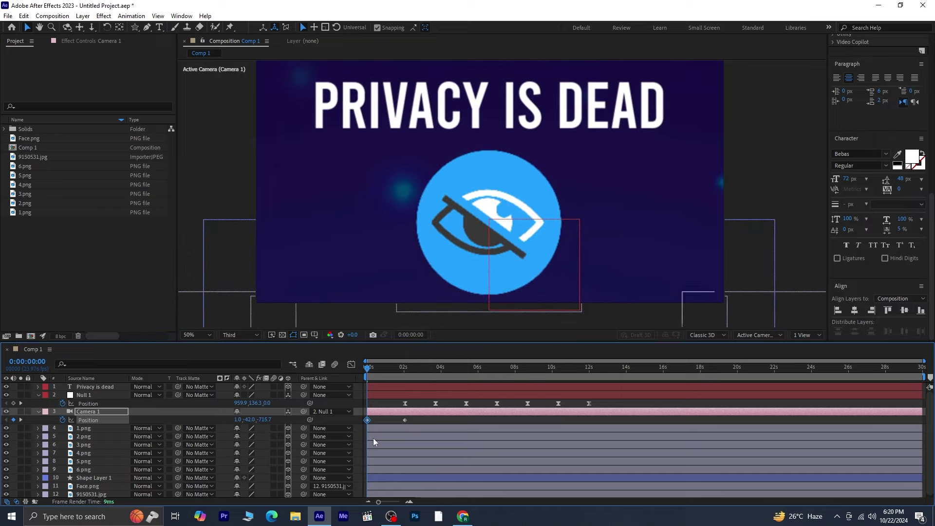
pyautogui.press('space')
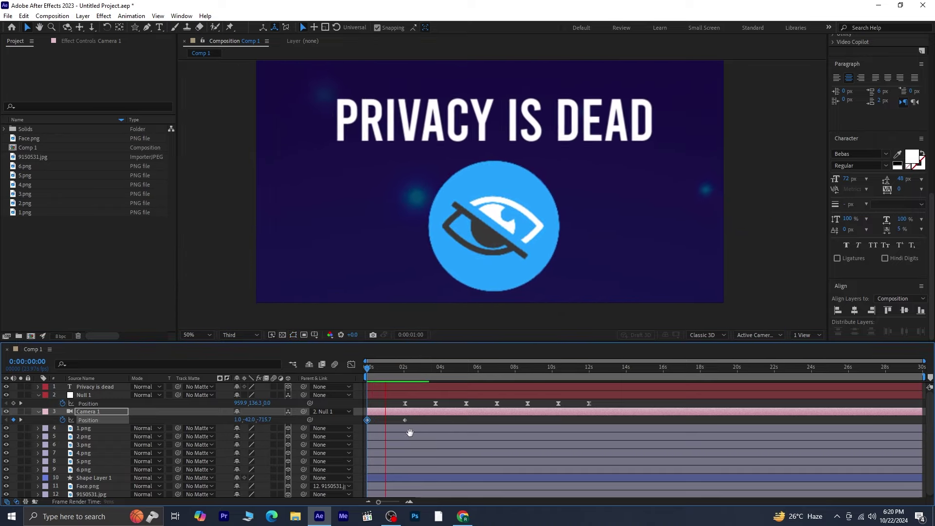
# Step: Shift Camera 1's first Position keyframe to 0:00:01:06 to shorten the opening move, and preview the timing
pyautogui.moveTo(367, 422); pyautogui.dragTo(389, 427)
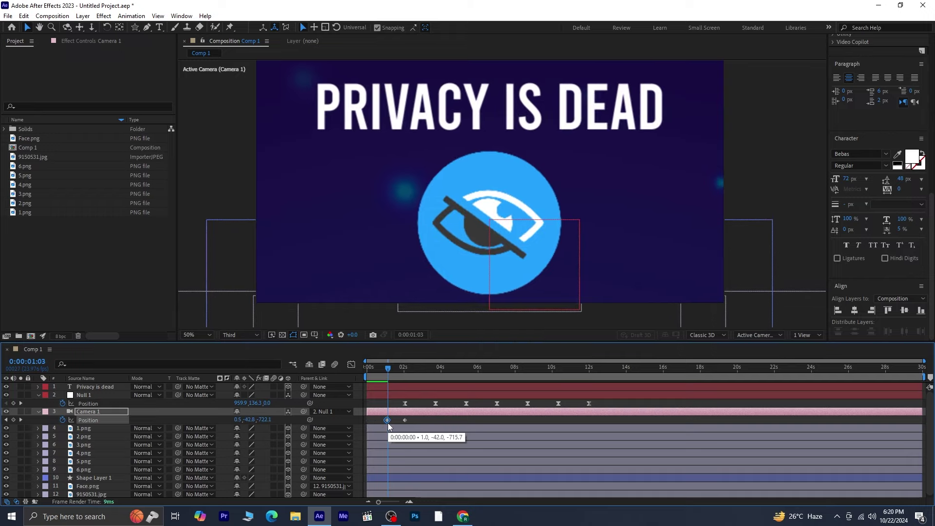
pyautogui.press('space')
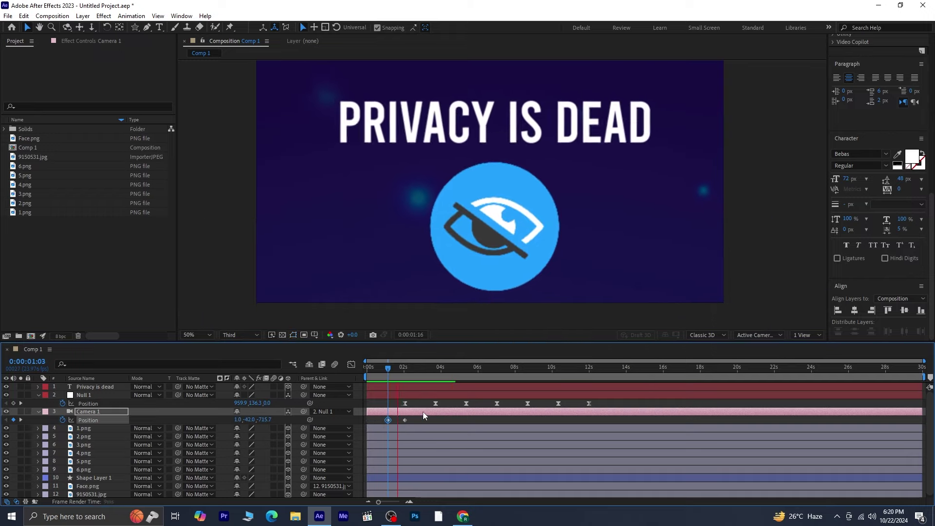
pyautogui.click(404, 366)
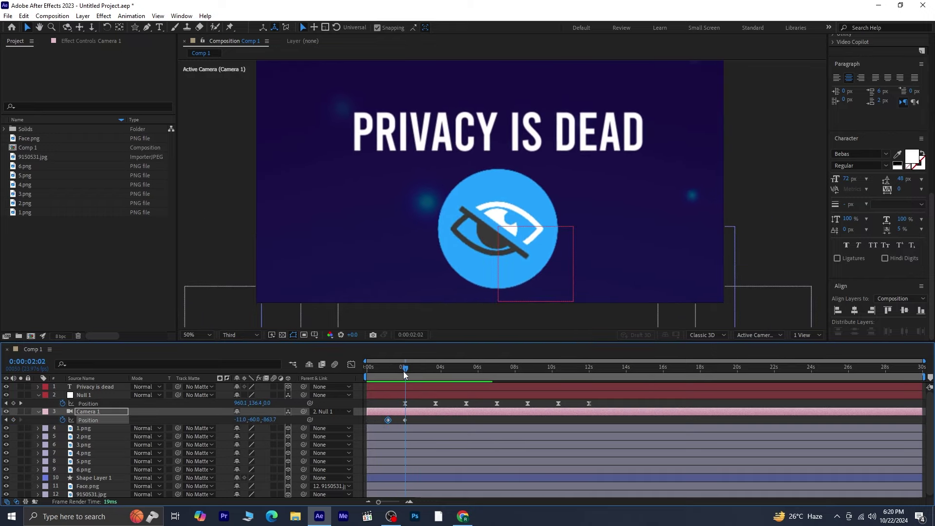
pyautogui.hotkey('shift', 'pageup')
pyautogui.hotkey('shift', 'pageup')
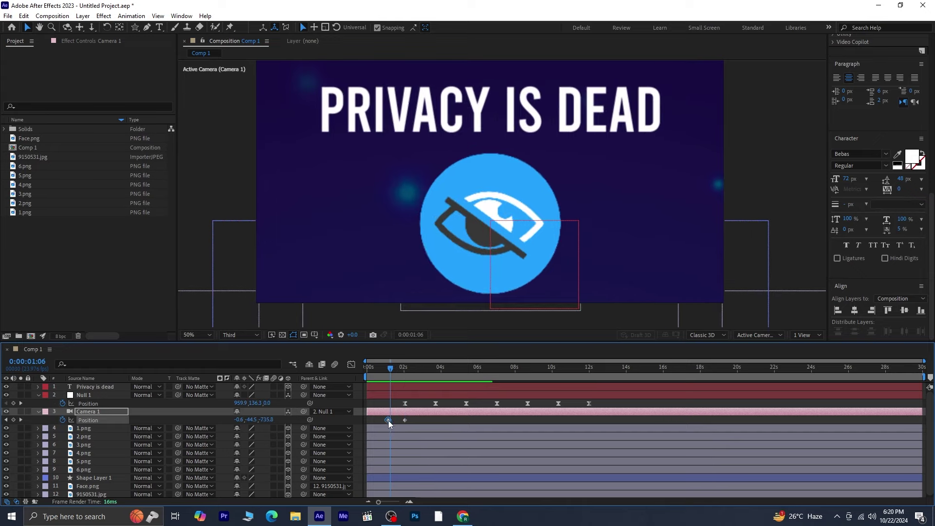
pyautogui.moveTo(388, 419); pyautogui.dragTo(390, 420)
pyautogui.press('space')
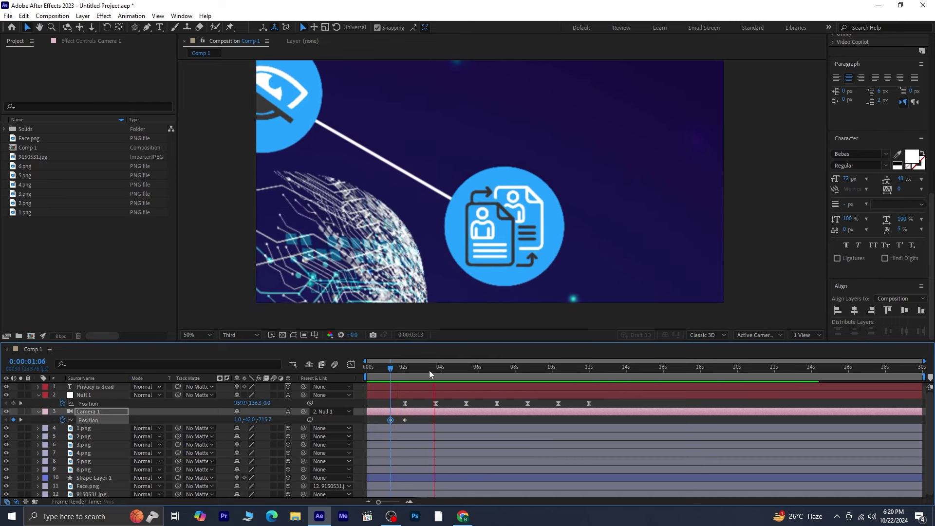
pyautogui.moveTo(425, 370); pyautogui.dragTo(390, 384)
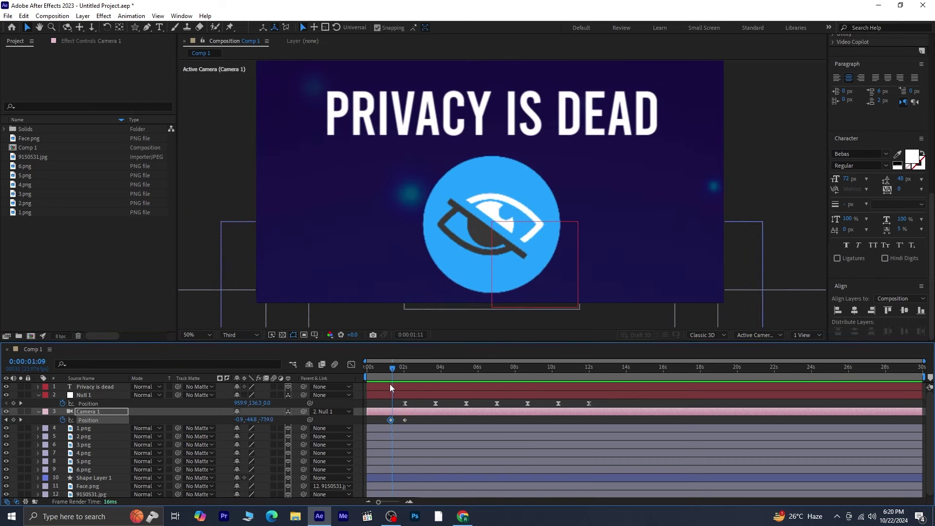
# Step: Ease both Camera 1 Position keyframes and reshape their speed graph to peak sharply at the start with a long, gradual slowdown
pyautogui.moveTo(412, 418); pyautogui.dragTo(383, 425)
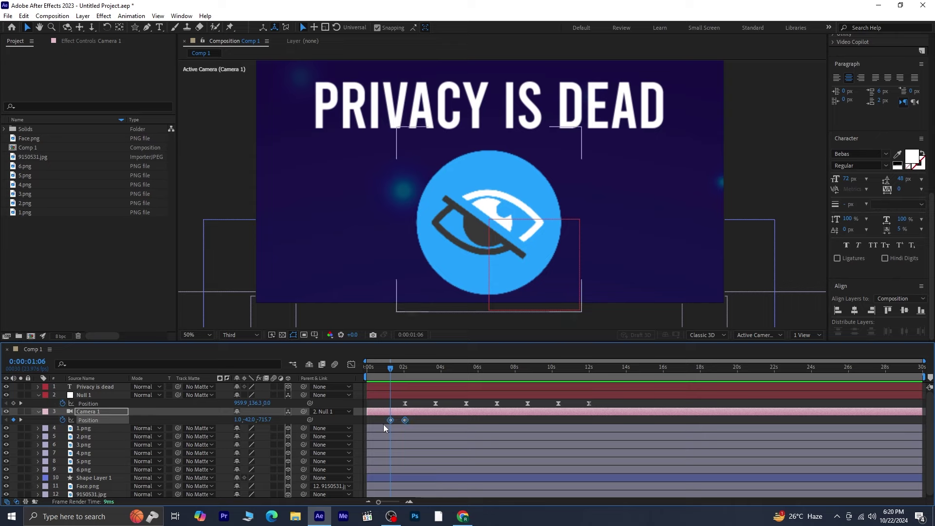
pyautogui.click(351, 364)
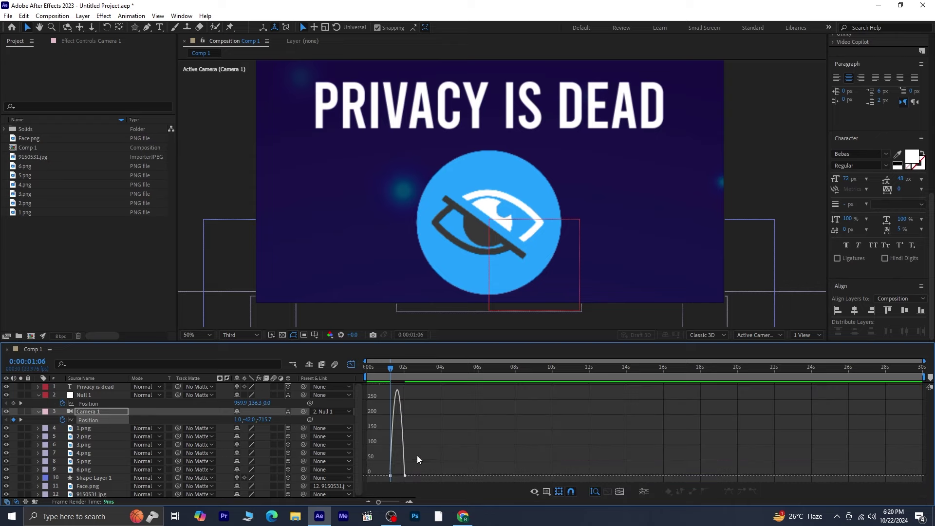
pyautogui.moveTo(395, 481); pyautogui.dragTo(423, 475)
pyautogui.scroll(3, 409, 478)
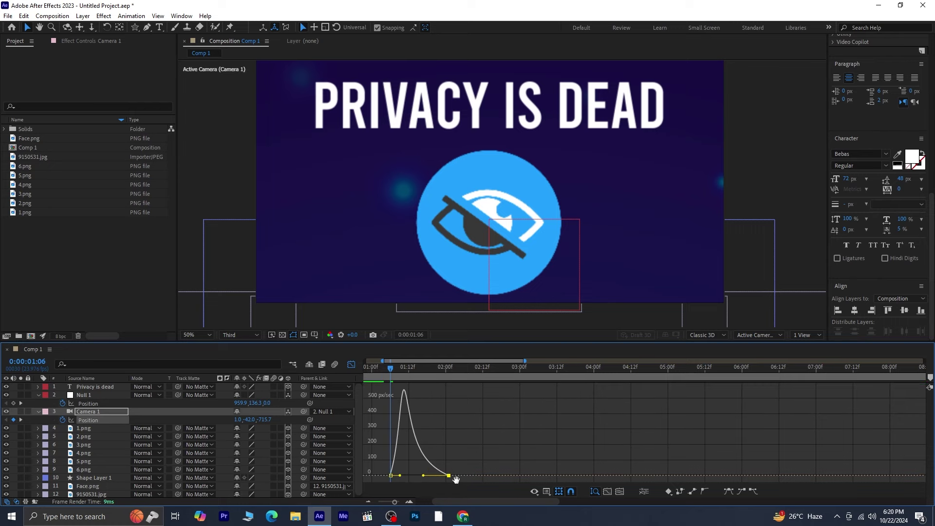
pyautogui.press('space')
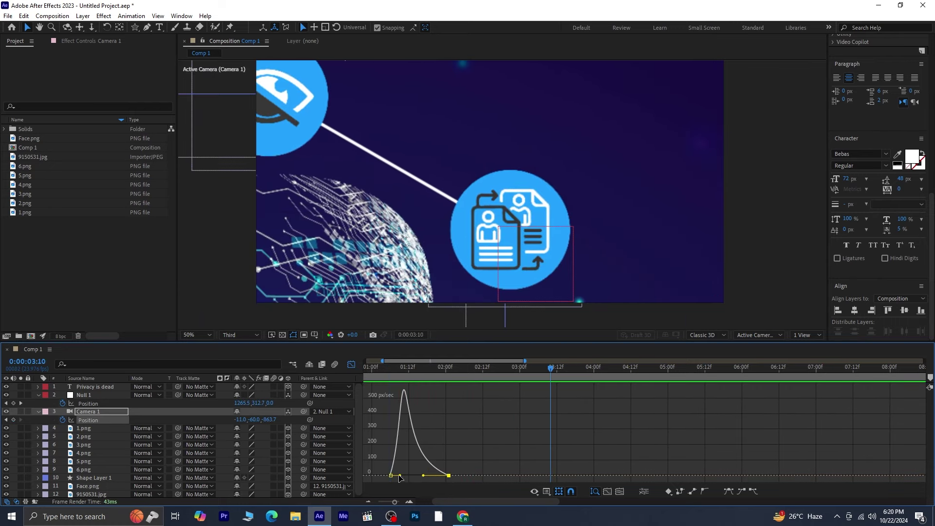
pyautogui.moveTo(398, 476); pyautogui.dragTo(393, 475)
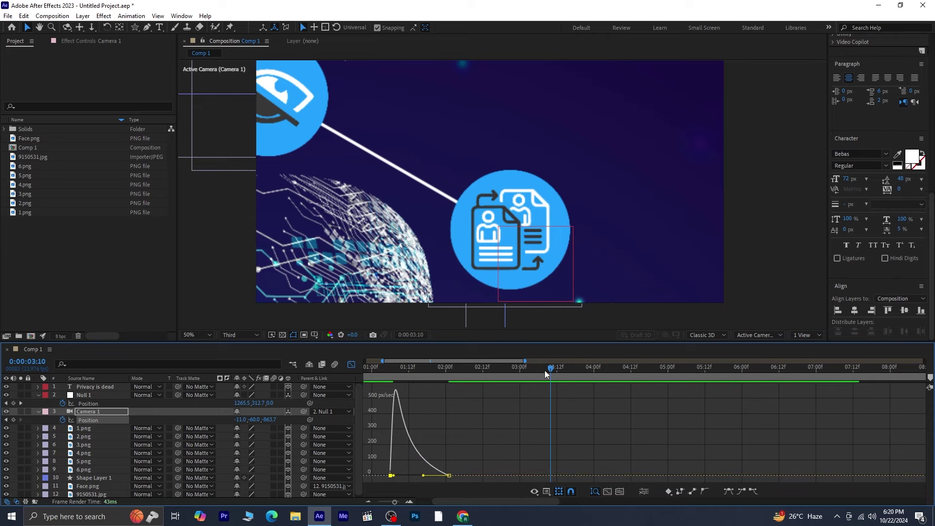
pyautogui.press('space')
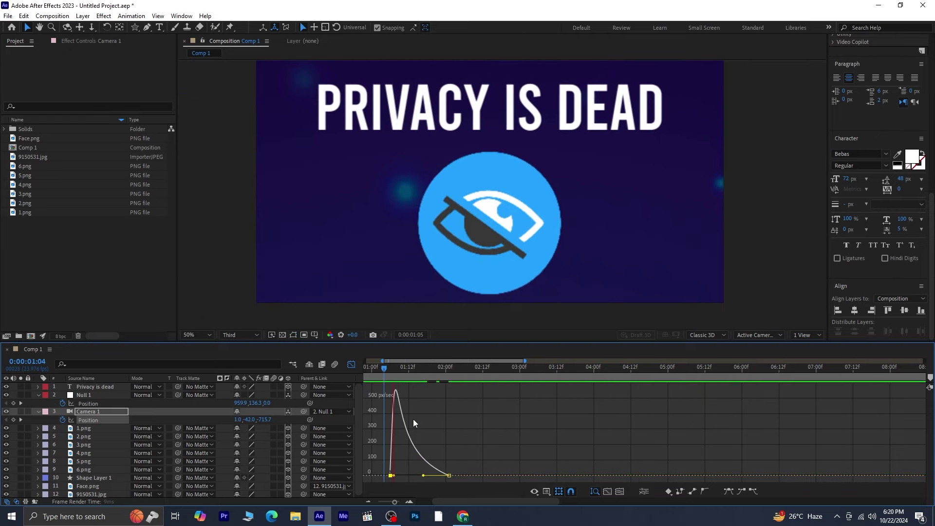
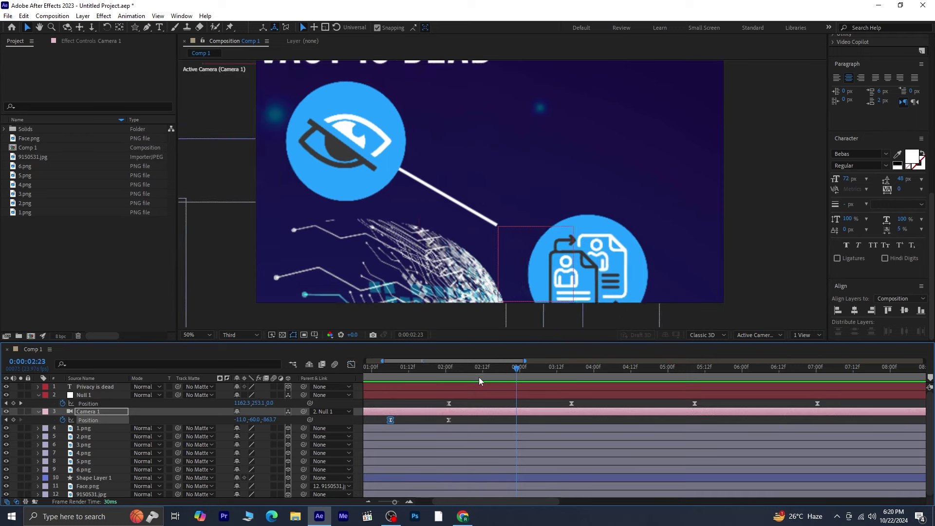
# Step: Apply the Opacity Flicker In preset to the "Privacy is dead" text at 0:00:00:07 and preview the animation
pyautogui.press('-')
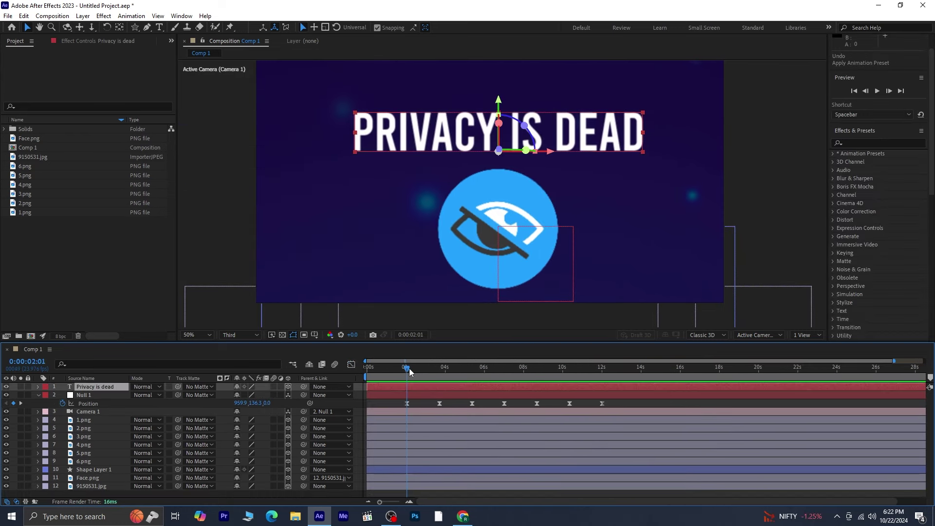
pyautogui.moveTo(412, 374); pyautogui.dragTo(373, 378)
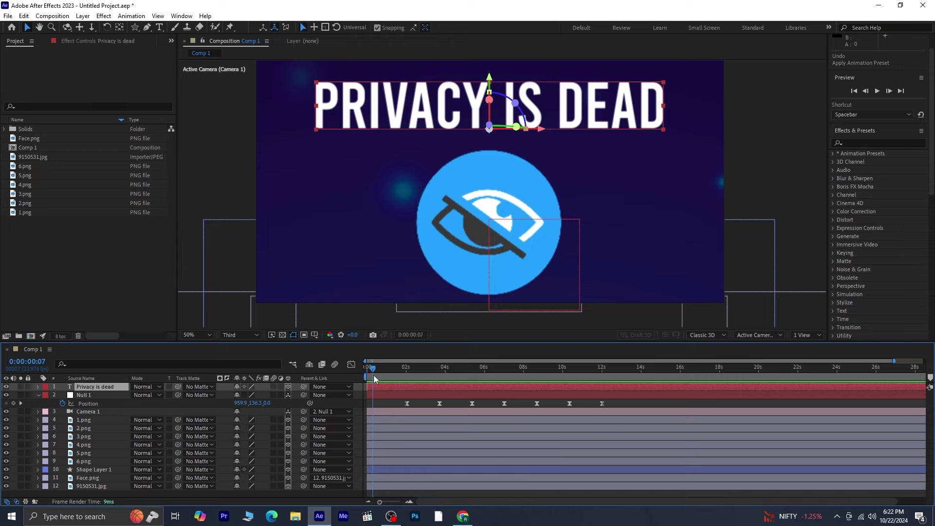
pyautogui.click(890, 143)
pyautogui.write('o')
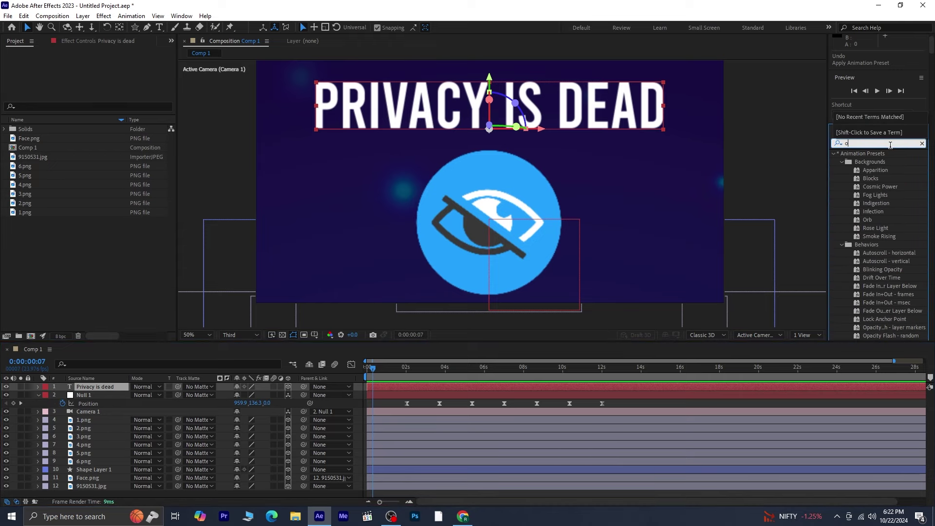
pyautogui.write('pacity fli')
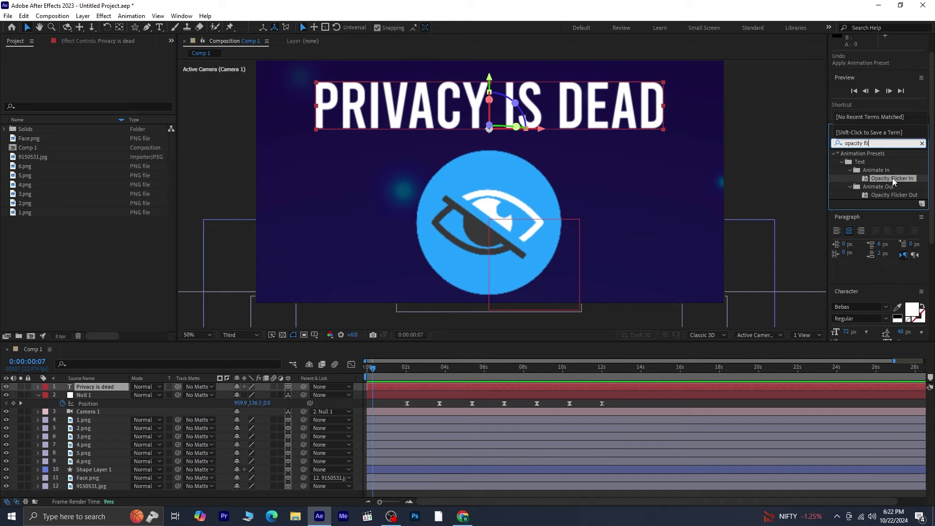
pyautogui.doubleClick(891, 177)
pyautogui.press('space')
pyautogui.scroll(2, 565, 371)
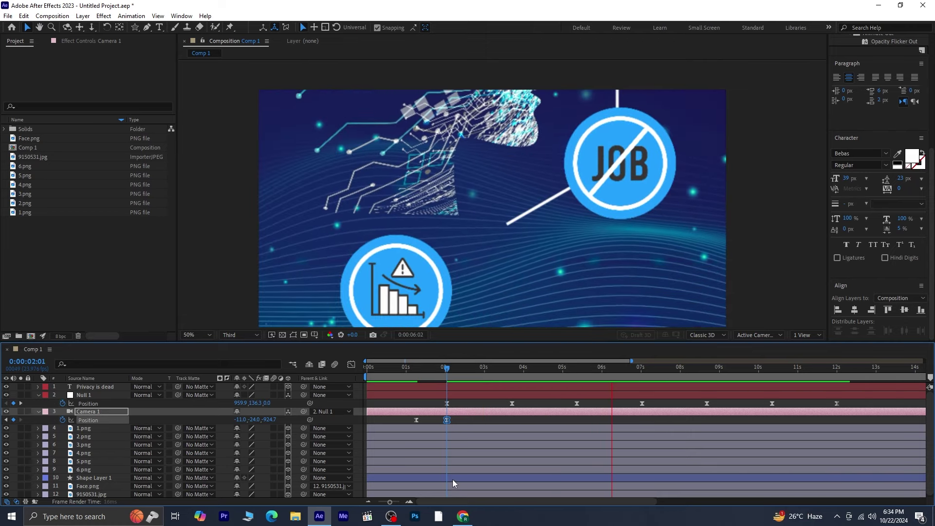
# Step: Preview the camera's path around the hexagon and add a Camera 1 Position keyframe at 0:00:12:00, level with the null's last keyframe
pyautogui.press('space')
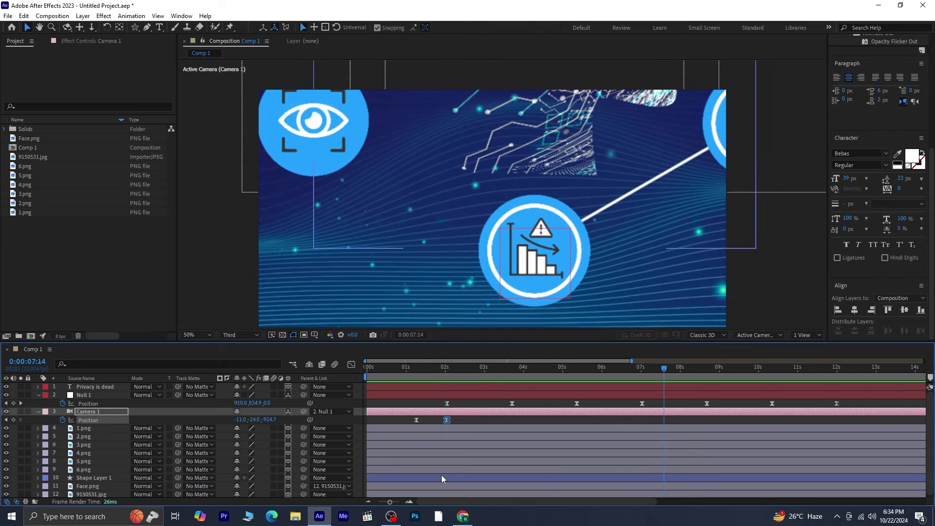
pyautogui.press('space')
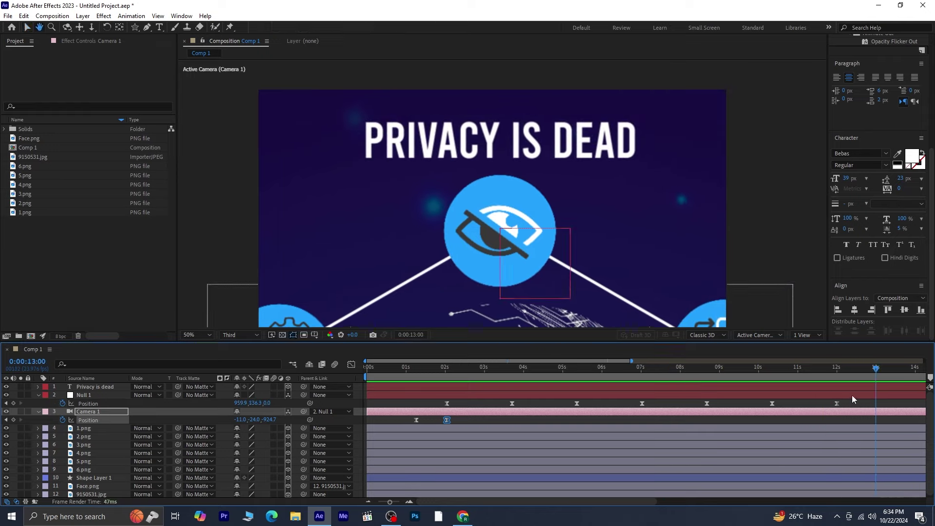
pyautogui.click(836, 381)
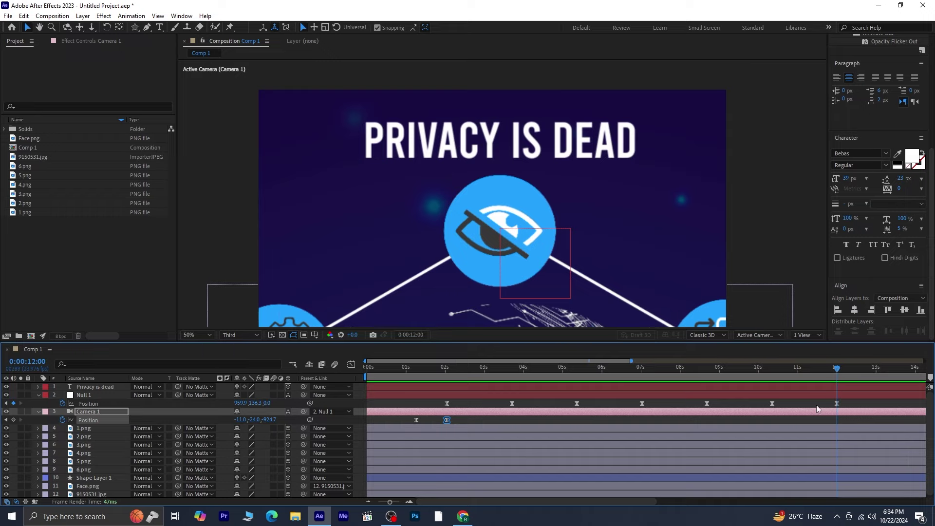
pyautogui.click(14, 420)
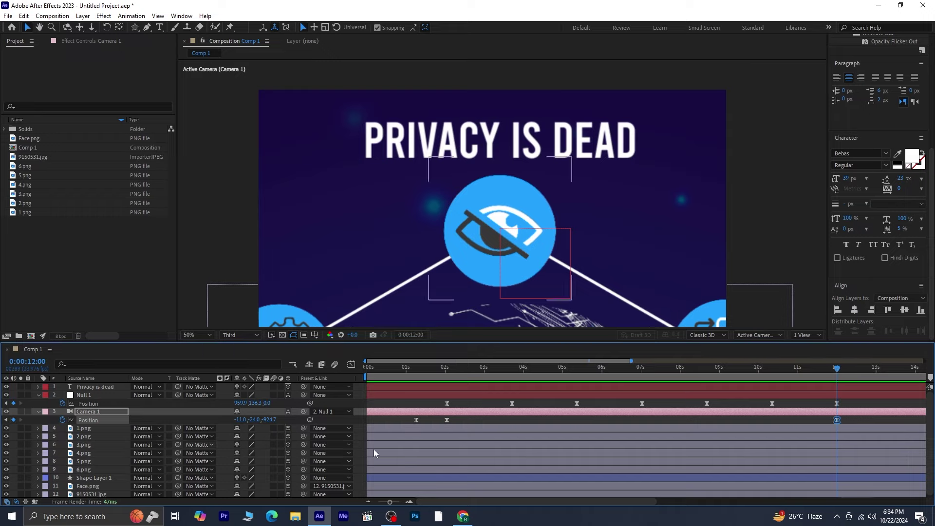
# Step: At the null's second keyframe, 0:00:03:17, add the text "Your data is for sale" on two lines beside the documents icon
pyautogui.moveTo(838, 370); pyautogui.dragTo(438, 402)
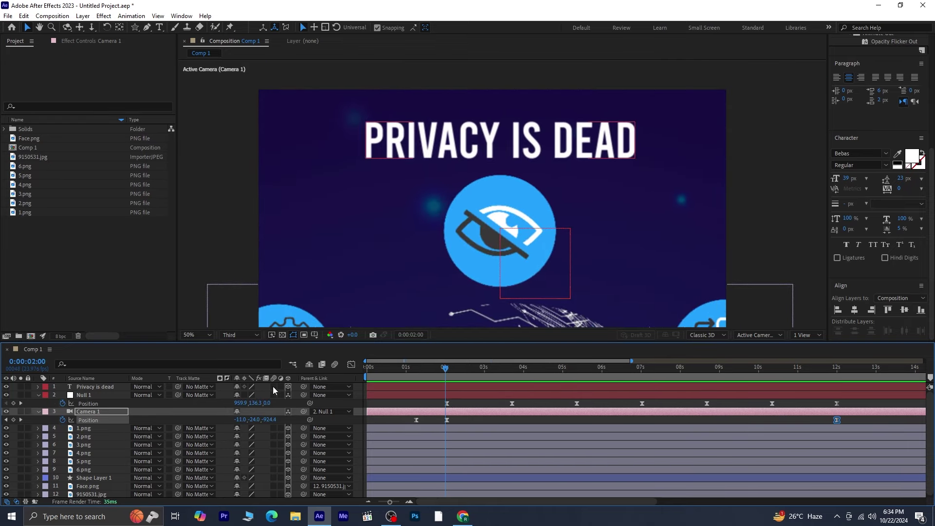
pyautogui.click(21, 402)
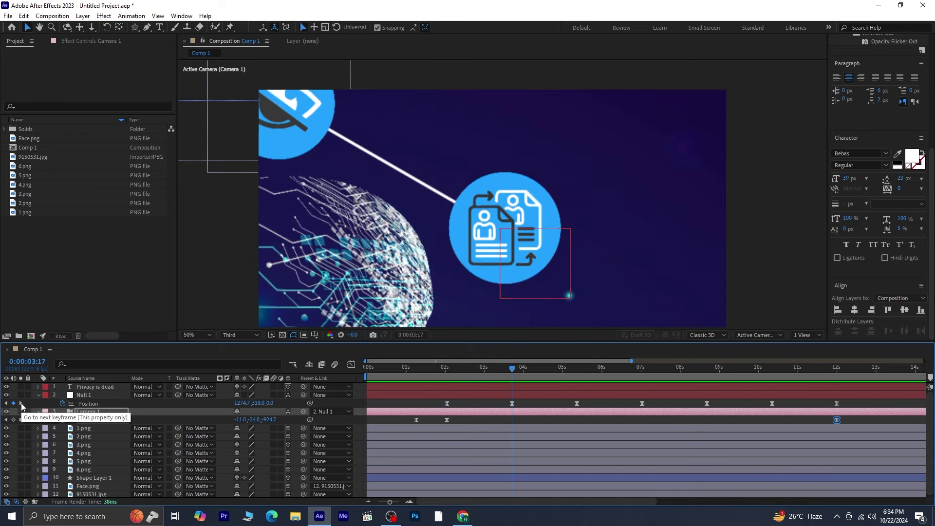
pyautogui.hotkey('ctrl', 't')
pyautogui.click(626, 198)
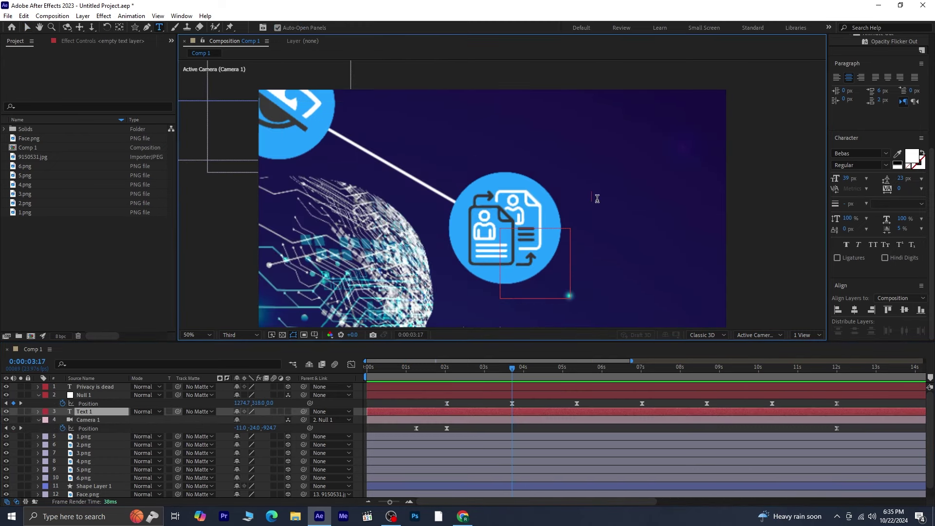
pyautogui.write('Your data is for sale')
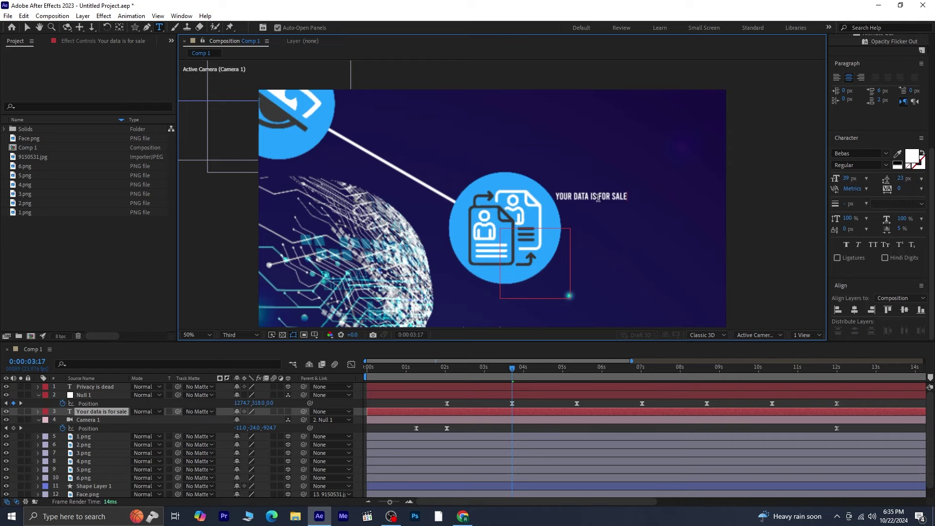
pyautogui.press('Return')
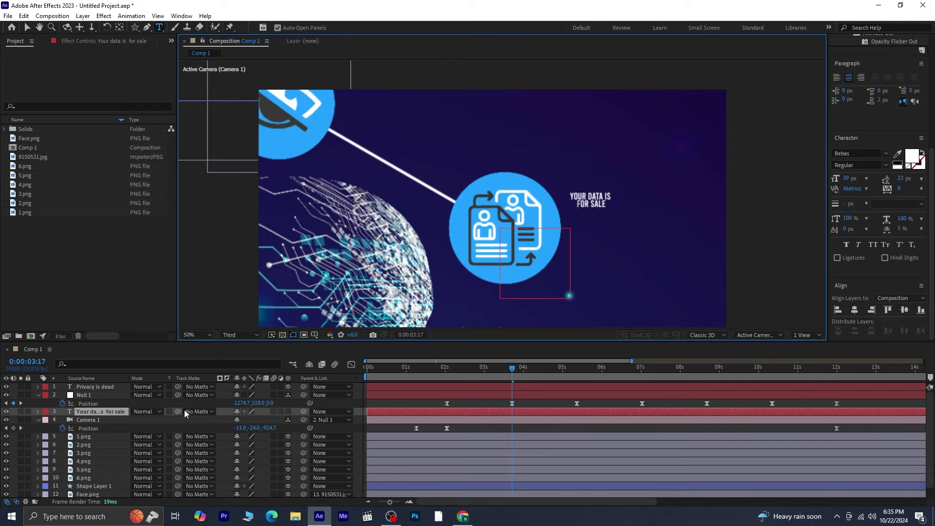
# Step: Make the "Your data is for sale" text a 3D layer and set its Z Position to 0
pyautogui.click(288, 411)
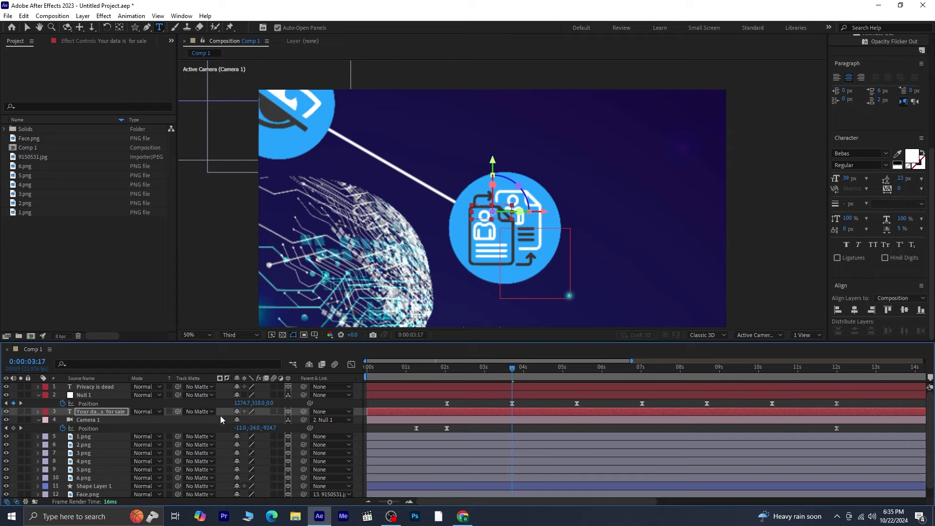
pyautogui.press('p')
pyautogui.click(274, 420)
pyautogui.write('0')
pyautogui.press('Return')
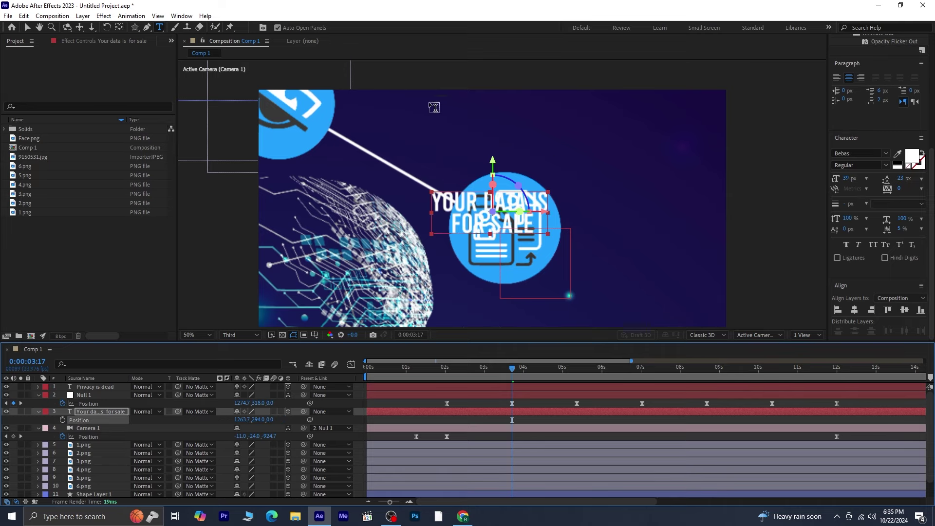
pyautogui.click(26, 28)
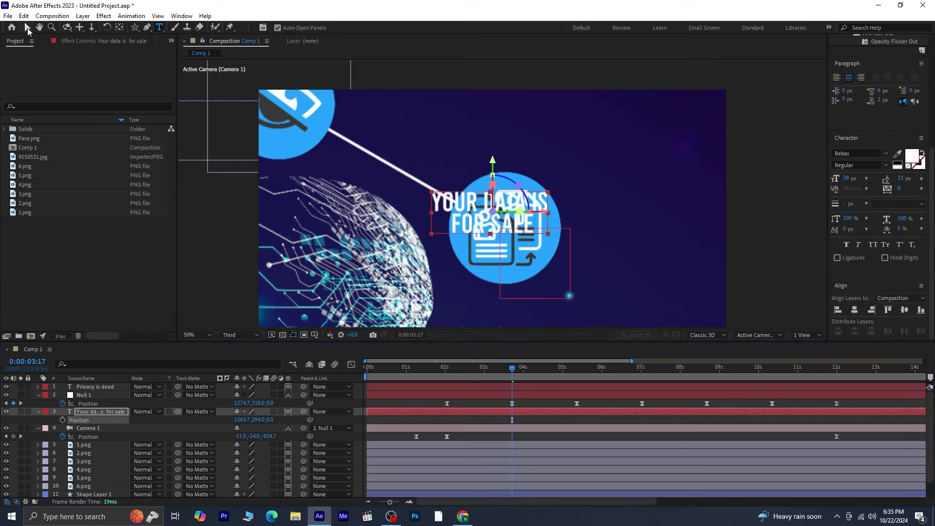
# Step: Move the "Your data is for sale" text beside the documents icon and apply the Opacity Flicker In preset at 0:00:03:17
pyautogui.moveTo(548, 214); pyautogui.dragTo(686, 215)
pyautogui.moveTo(632, 164); pyautogui.dragTo(632, 180)
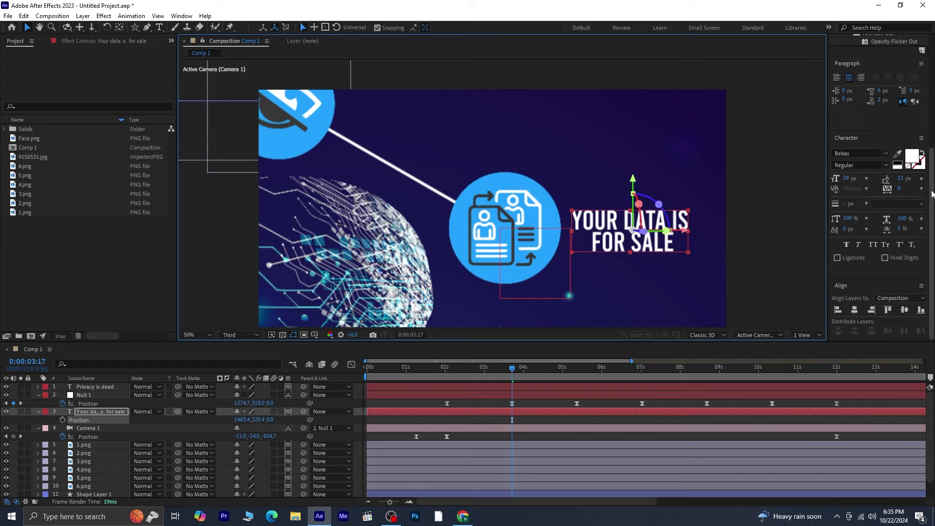
pyautogui.scroll(5, 929, 199)
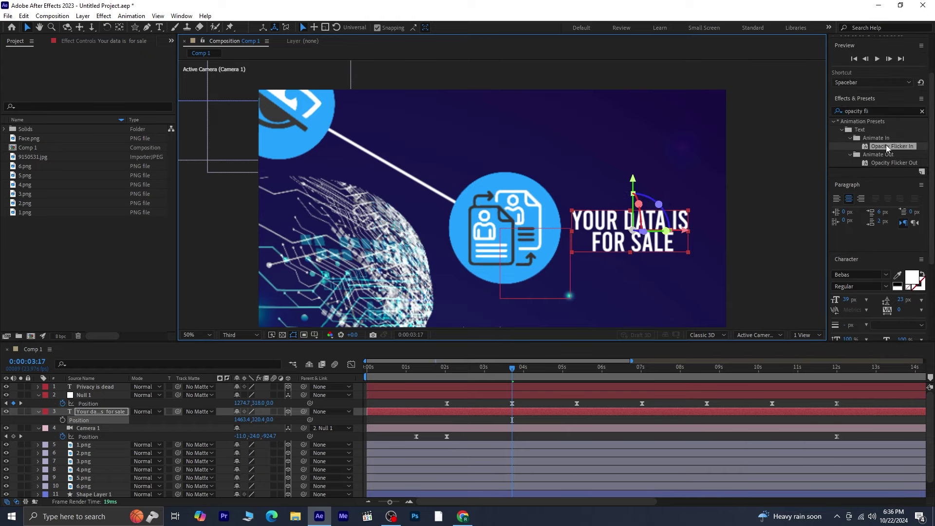
pyautogui.moveTo(886, 146); pyautogui.dragTo(93, 412)
pyautogui.press('space')
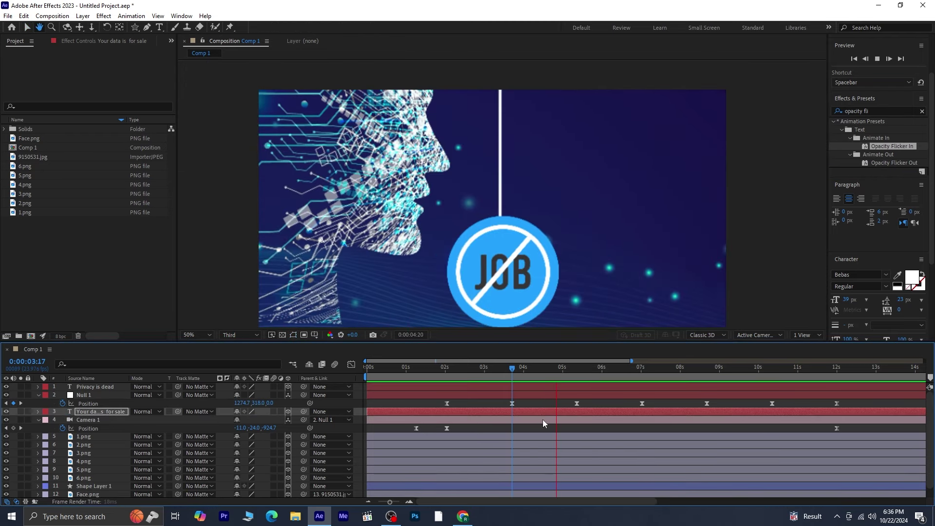
pyautogui.press('space')
pyautogui.press('space')
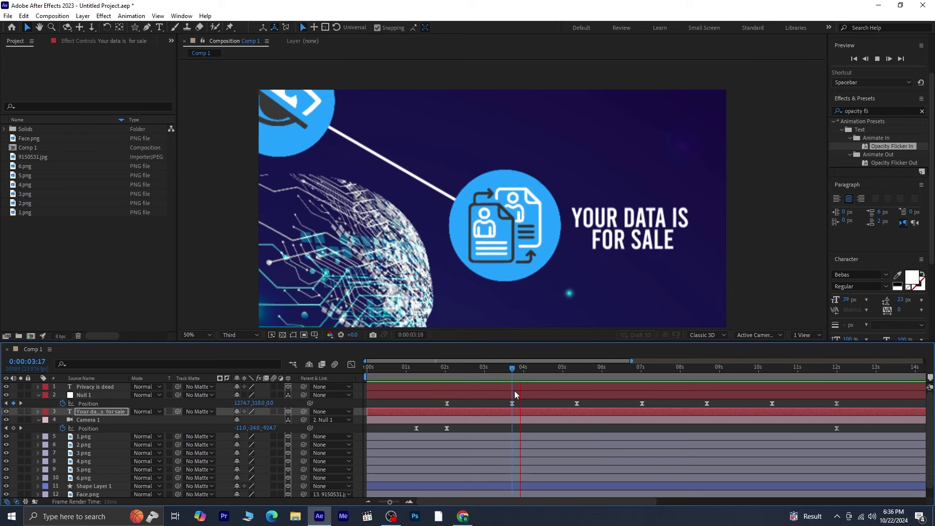
pyautogui.press('space')
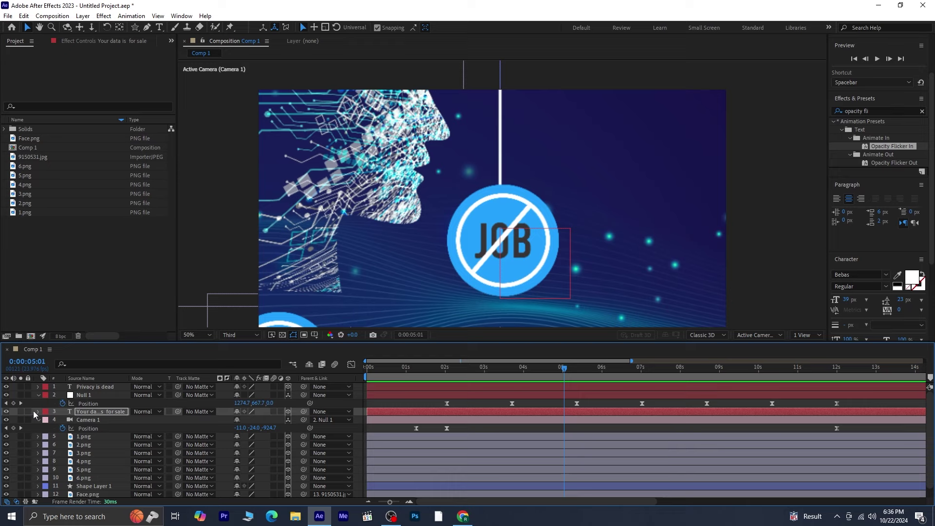
# Step: Show the keyframes of Null 1, Camera 1 and Shape Layer 1 together in a maximized timeline
pyautogui.click(89, 419)
pyautogui.keyDown('ctrl'); pyautogui.click(95, 395); pyautogui.keyUp('ctrl')
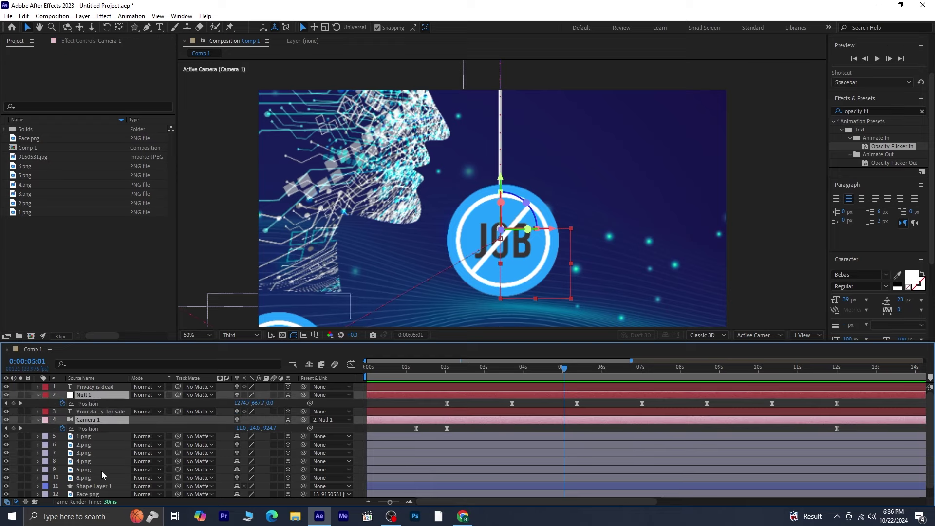
pyautogui.scroll(-1, 101, 472)
pyautogui.keyDown('ctrl'); pyautogui.click(97, 477); pyautogui.keyUp('ctrl')
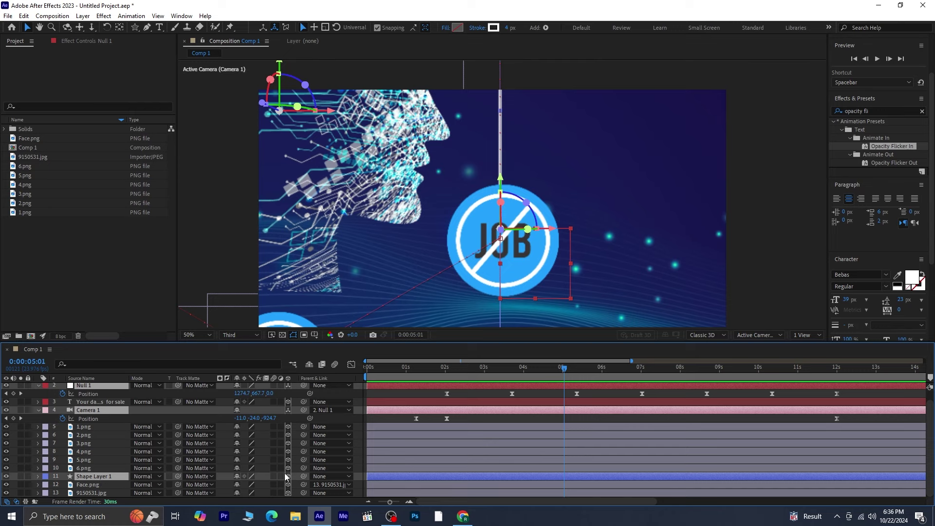
pyautogui.press('u')
pyautogui.press('u')
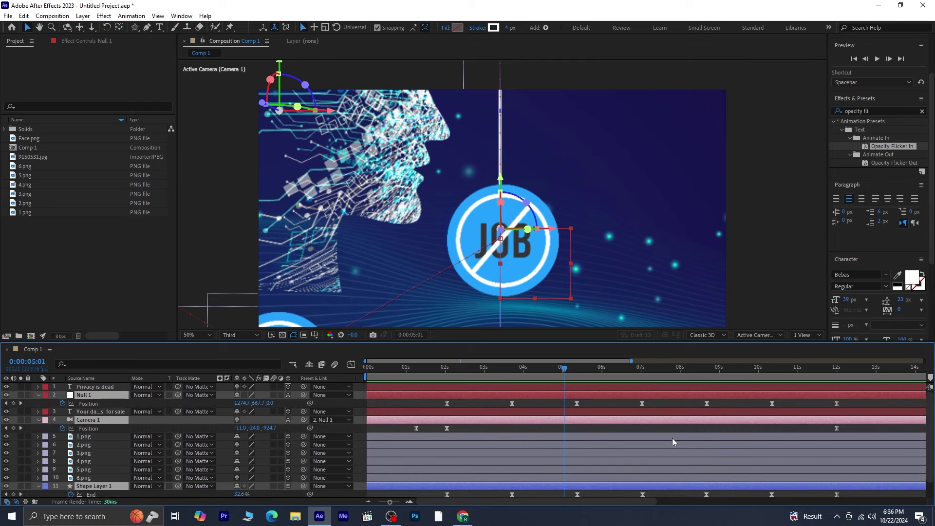
pyautogui.press('`')
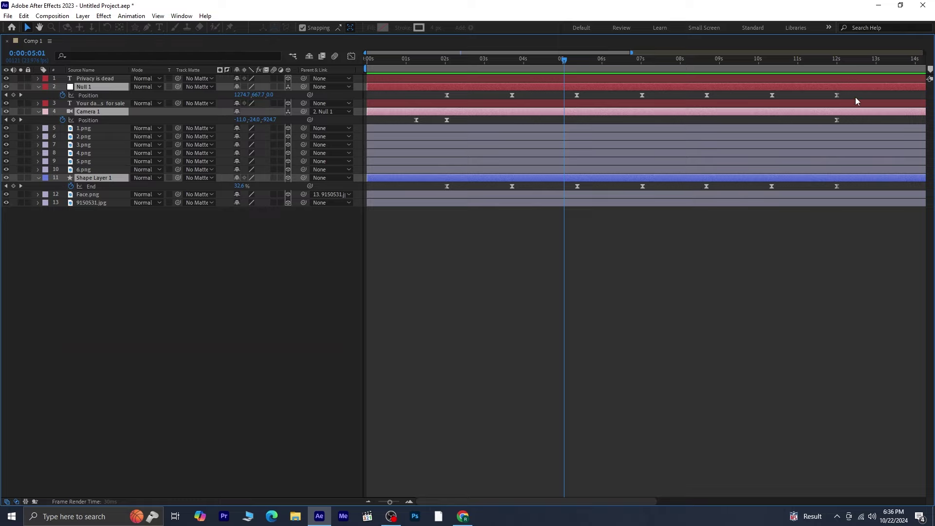
# Step: Stretch all the null, camera and shape keyframes proportionally so the last ones land at 0:00:18:11, and preview the slower motion
pyautogui.press('-')
pyautogui.press('-')
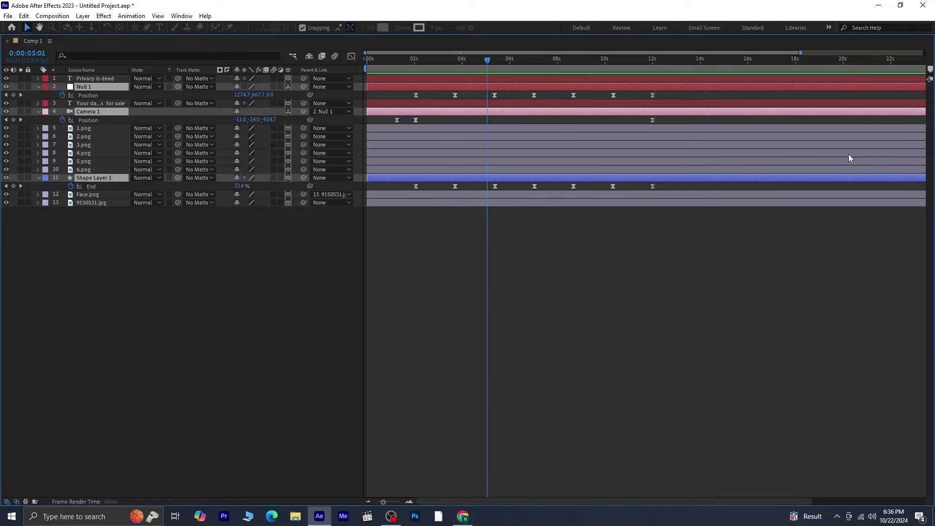
pyautogui.moveTo(607, 94); pyautogui.dragTo(378, 194)
pyautogui.moveTo(591, 188); pyautogui.dragTo(711, 186)
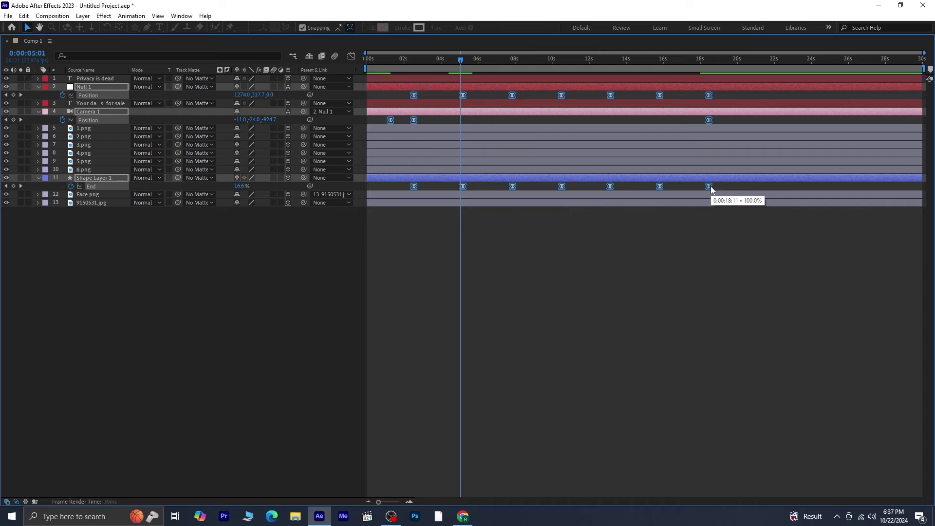
pyautogui.moveTo(711, 186); pyautogui.dragTo(711, 186)
pyautogui.press('`')
pyautogui.moveTo(461, 371); pyautogui.dragTo(392, 381)
pyautogui.press('space')
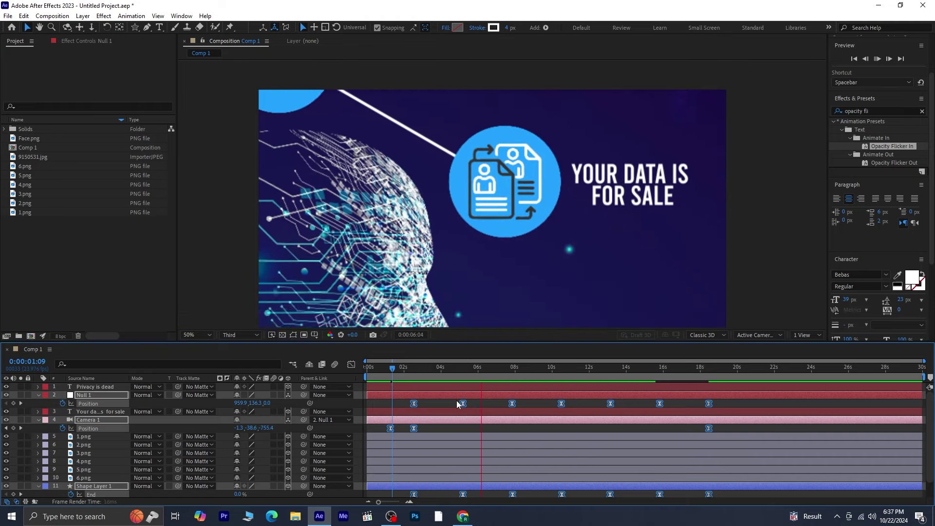
pyautogui.press('space')
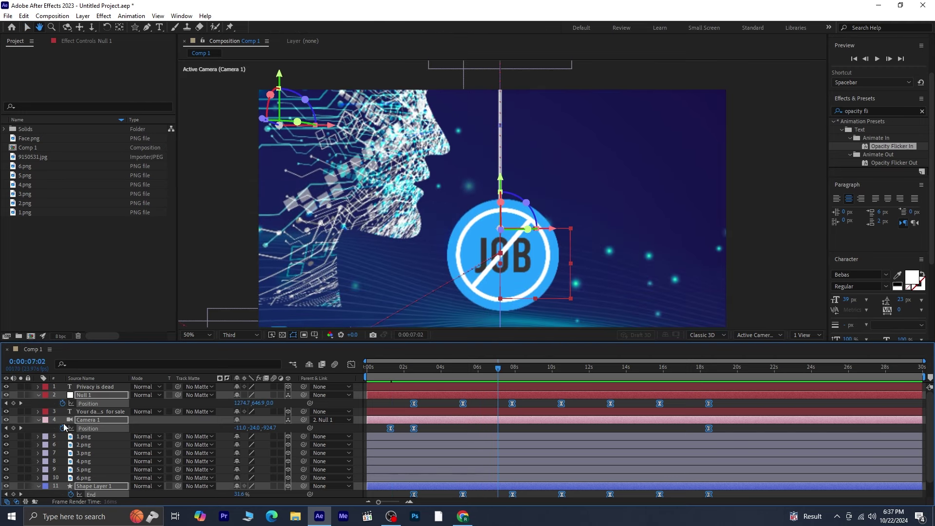
# Step: At the null's third keyframe, 0:00:07:20, add the text "Jobs are disappearing" on two lines beside the job icon
pyautogui.click(38, 485)
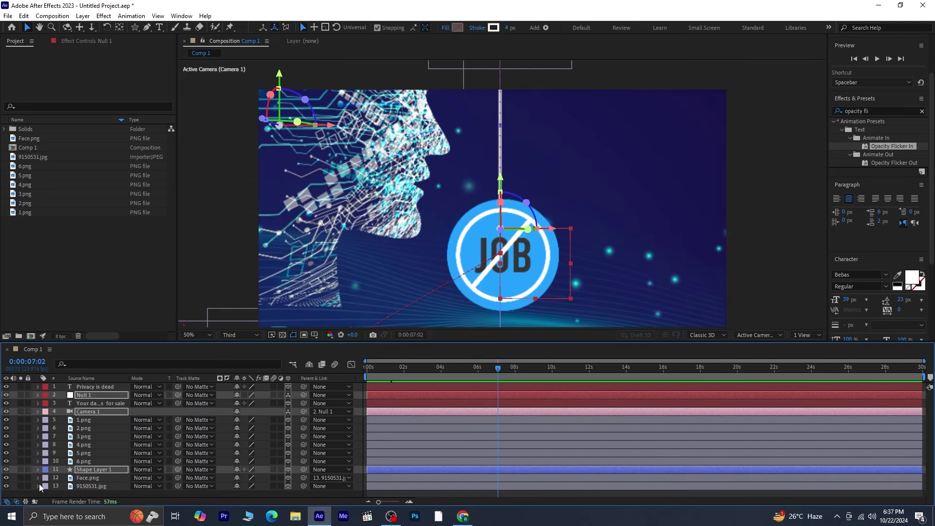
pyautogui.click(90, 395)
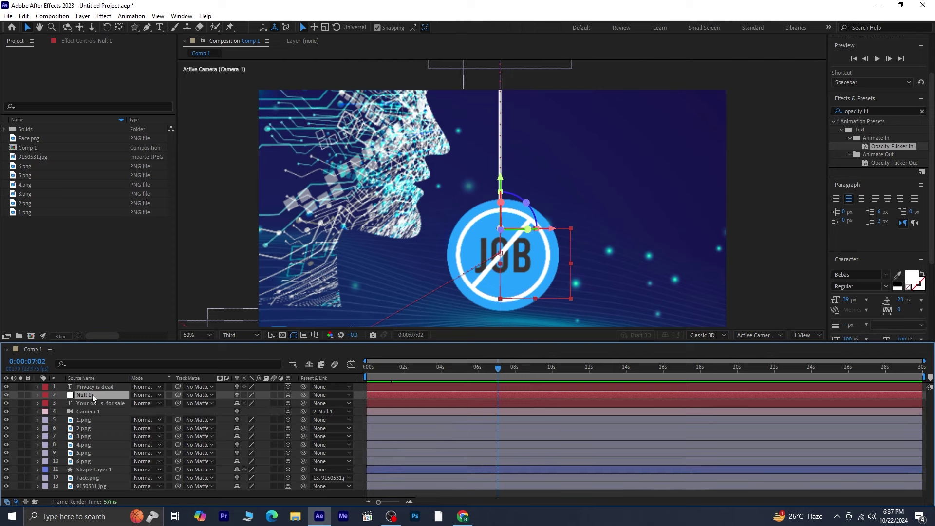
pyautogui.press('p')
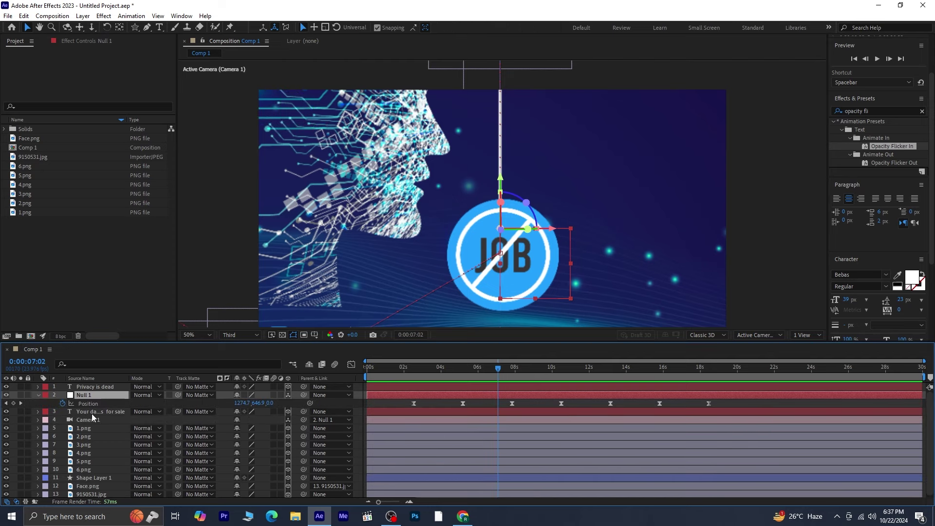
pyautogui.click(21, 404)
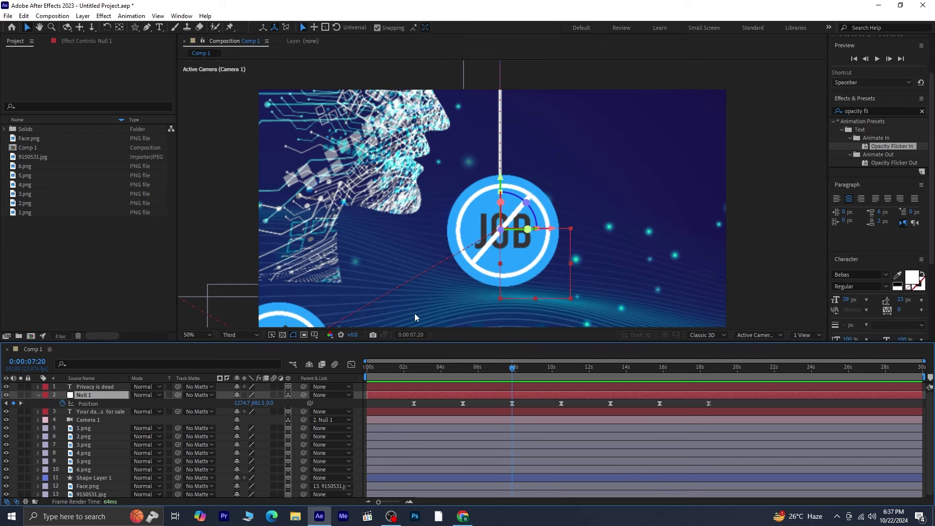
pyautogui.click(159, 27)
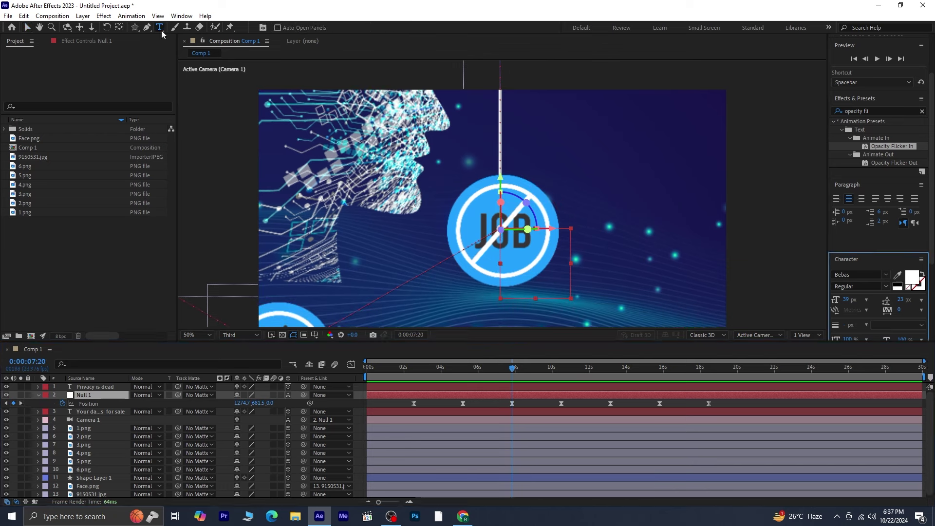
pyautogui.click(580, 191)
pyautogui.write('Jobs are disappearing')
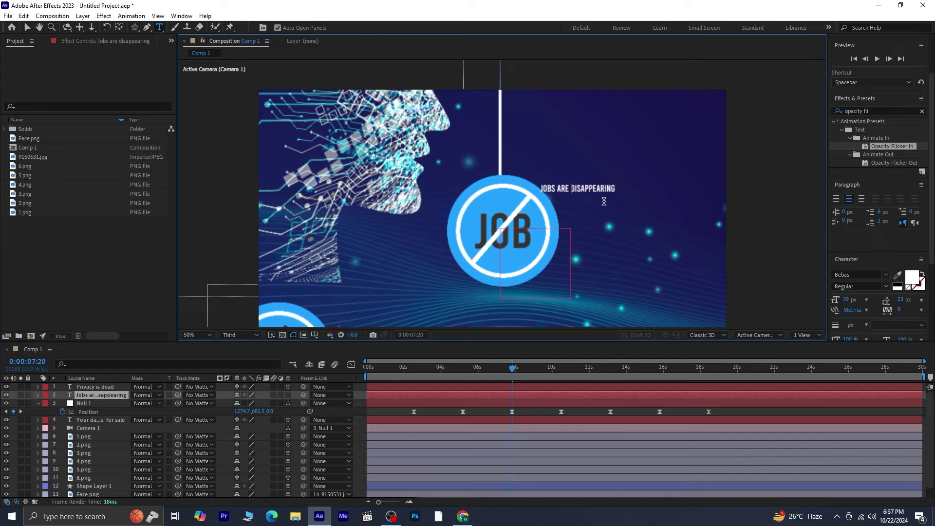
pyautogui.press('Return')
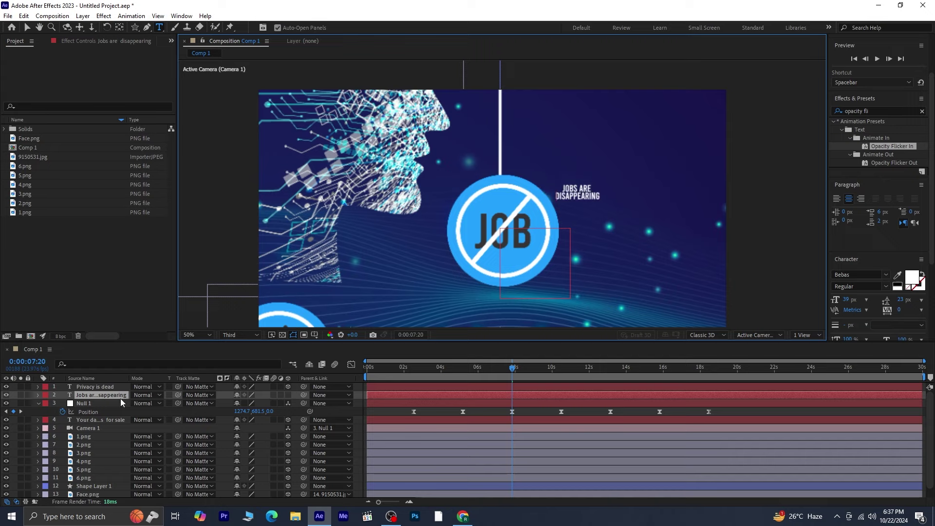
# Step: Make the "Jobs are disappearing" text a 3D layer and set its Z Position to 0
pyautogui.click(287, 394)
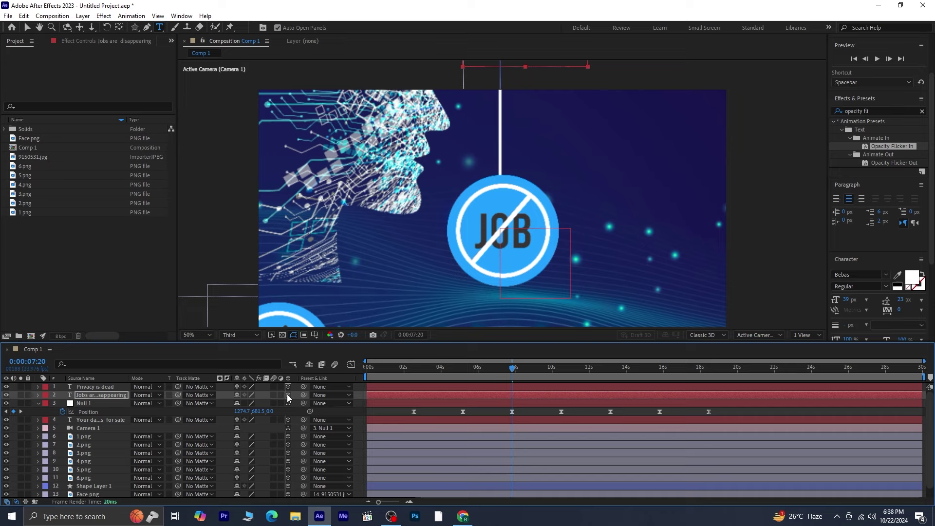
pyautogui.press('p')
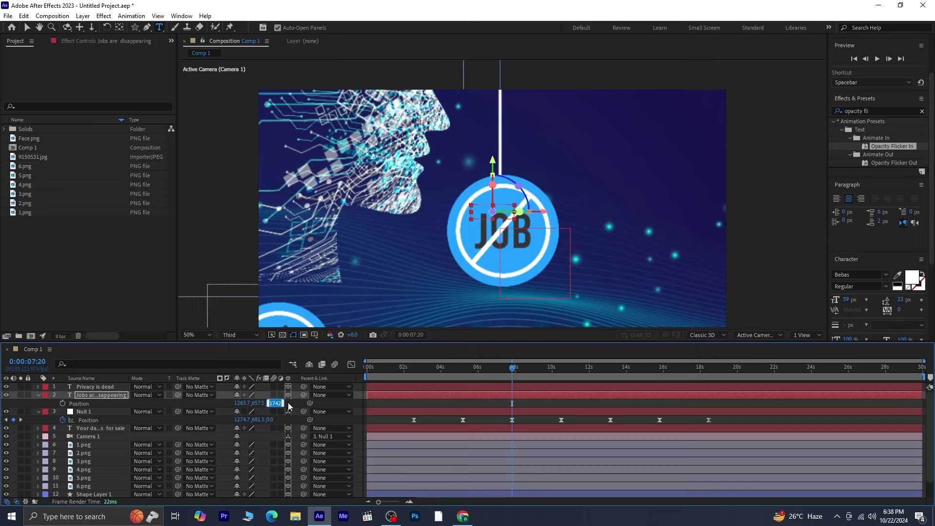
pyautogui.press('Return')
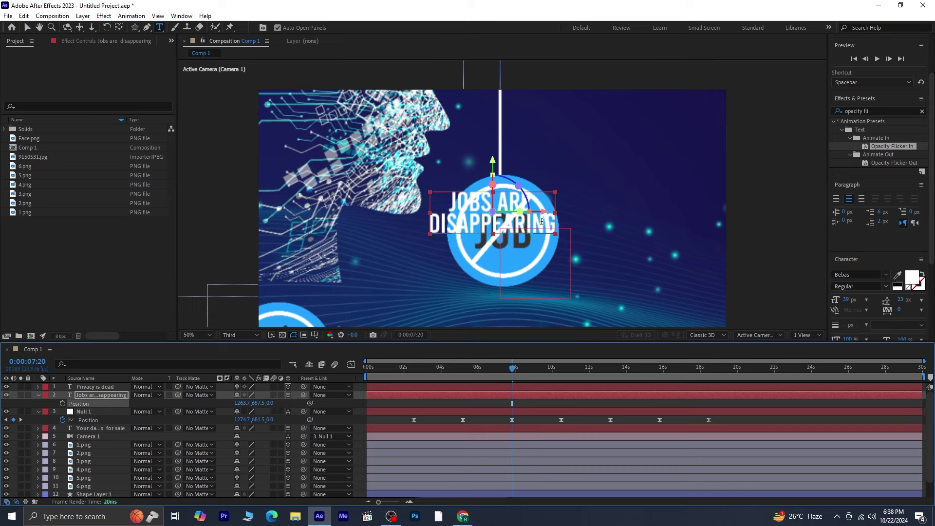
# Step: Move the "Jobs are disappearing" text clear of the job icon, to about X 1458.6, Y 678.3, and apply the Opacity Flicker In preset
pyautogui.click(26, 27)
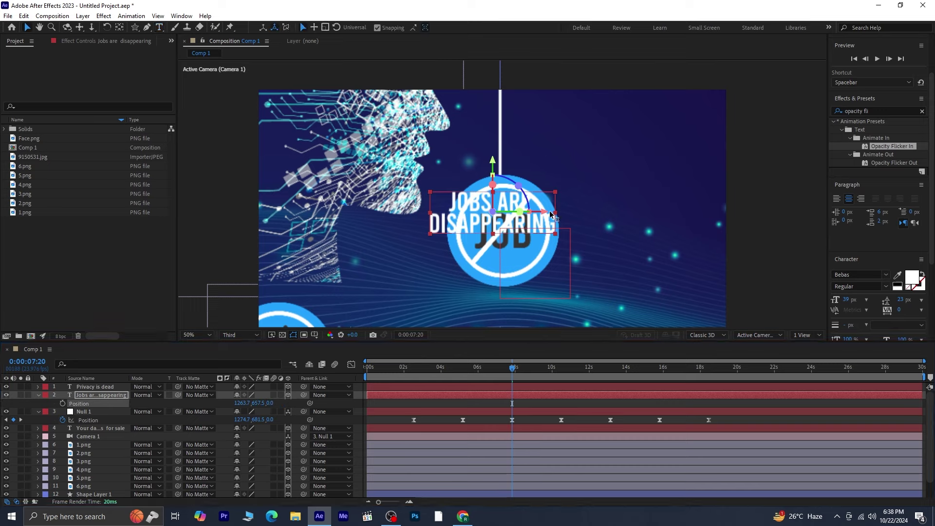
pyautogui.moveTo(578, 217); pyautogui.dragTo(633, 177)
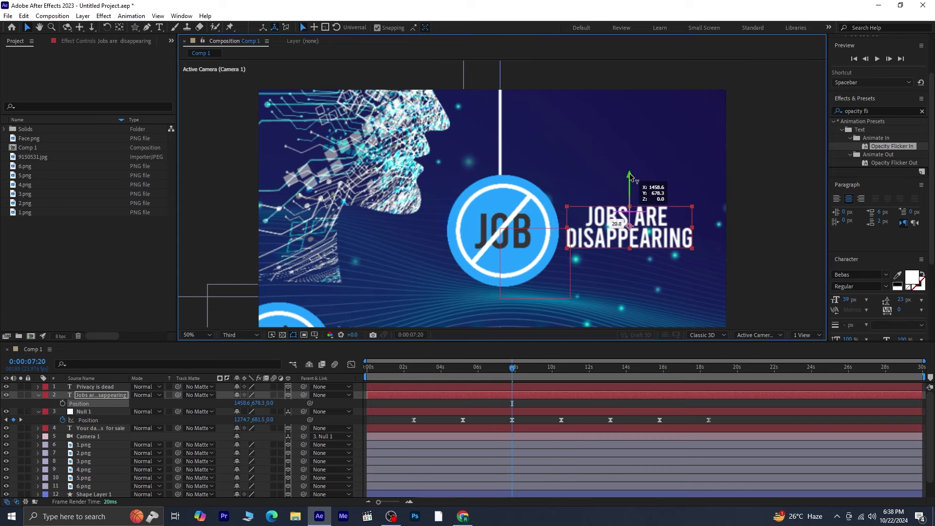
pyautogui.doubleClick(889, 145)
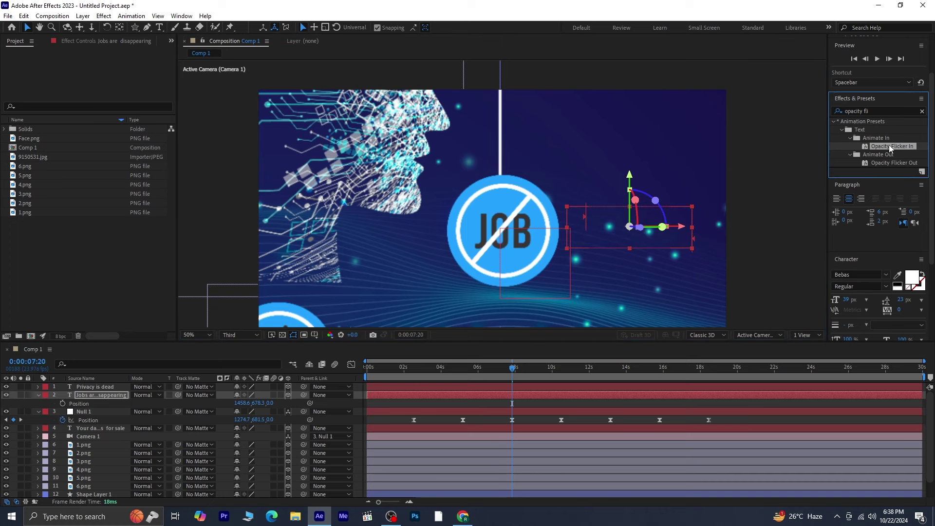
pyautogui.press('=')
pyautogui.press('space')
pyautogui.press('space')
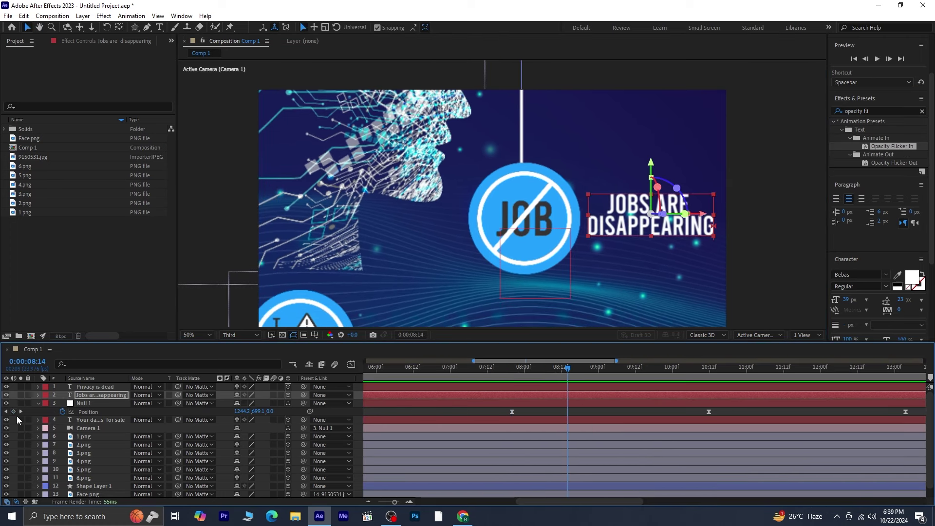
# Step: At the null's fourth keyframe, 0:00:10:12, add the text "Creativity is fading" near the declining chart icon
pyautogui.click(21, 411)
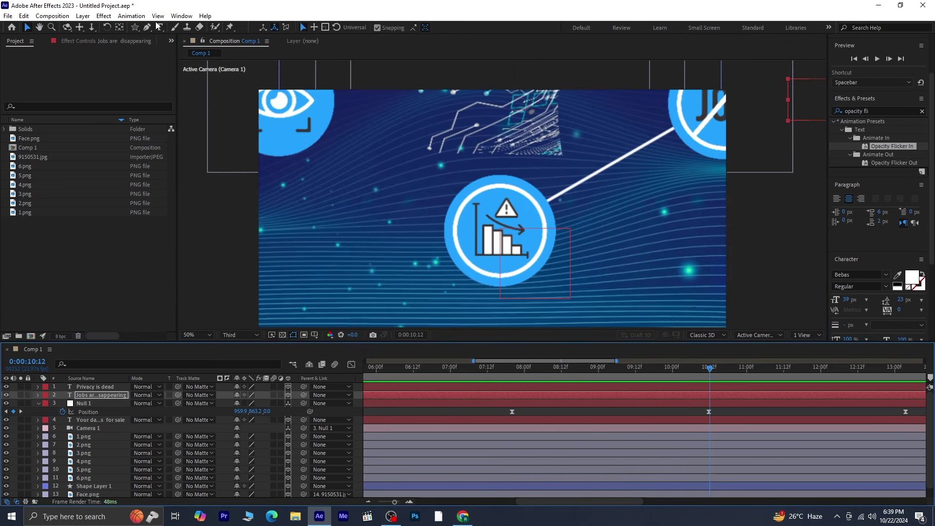
pyautogui.click(160, 27)
pyautogui.click(392, 299)
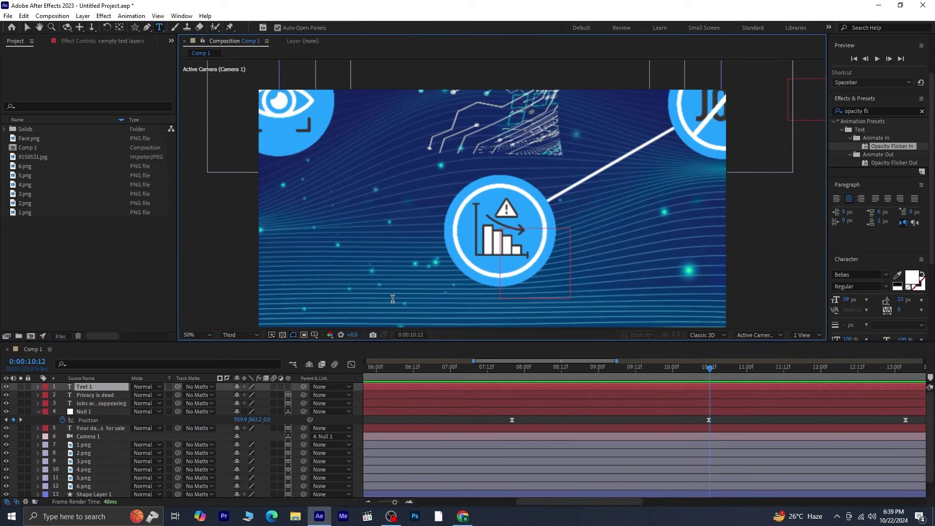
pyautogui.write('Creativity is fading')
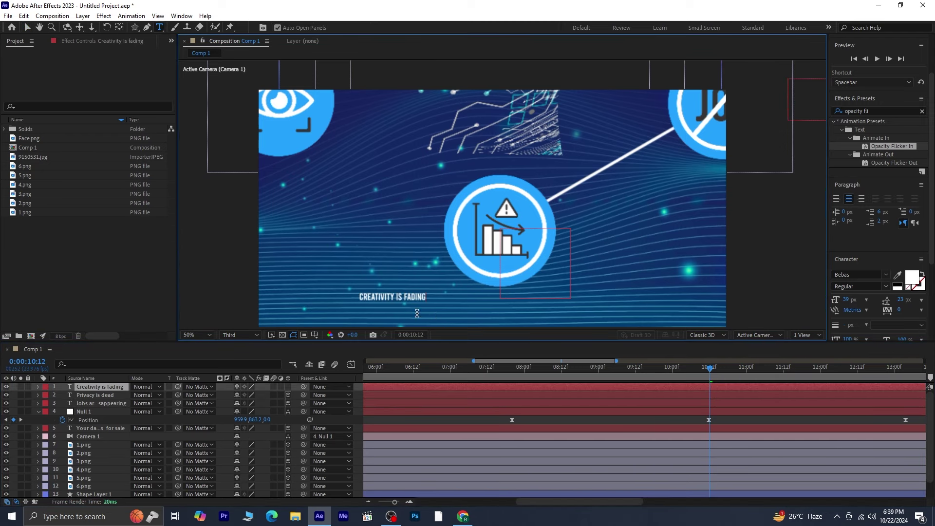
# Step: Make the "Creativity is fading" text a 3D layer with Z Position 0 and move it just below the chart icon, to about Y 989
pyautogui.click(288, 387)
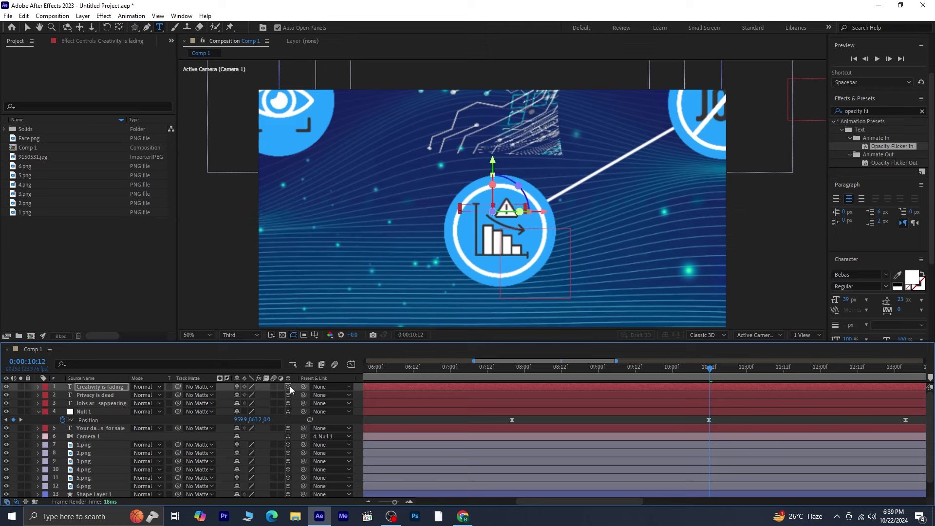
pyautogui.press('p')
pyautogui.click(272, 394)
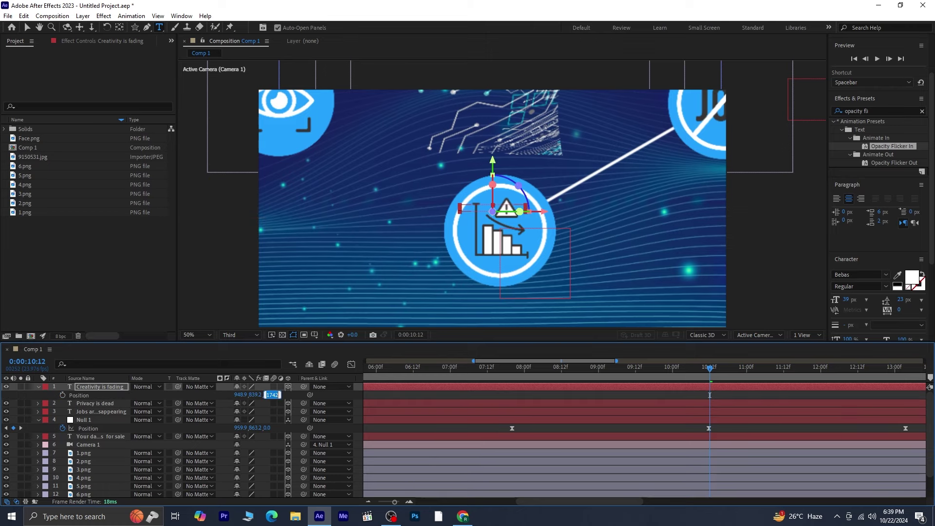
pyautogui.press('Return')
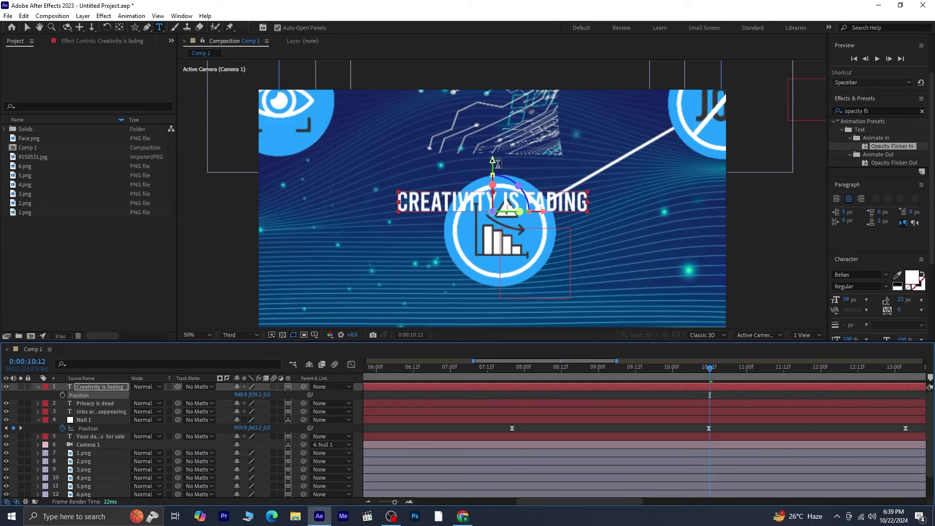
pyautogui.click(27, 28)
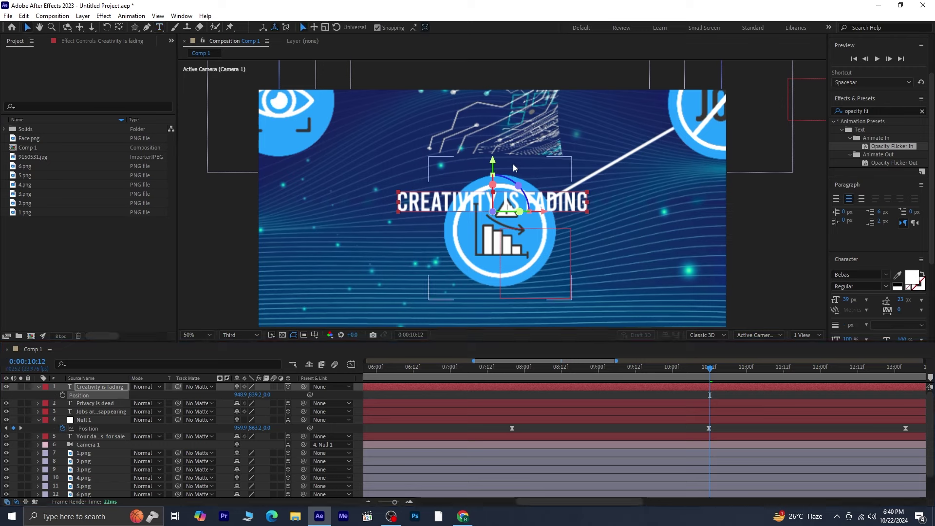
pyautogui.moveTo(493, 163); pyautogui.dragTo(499, 269)
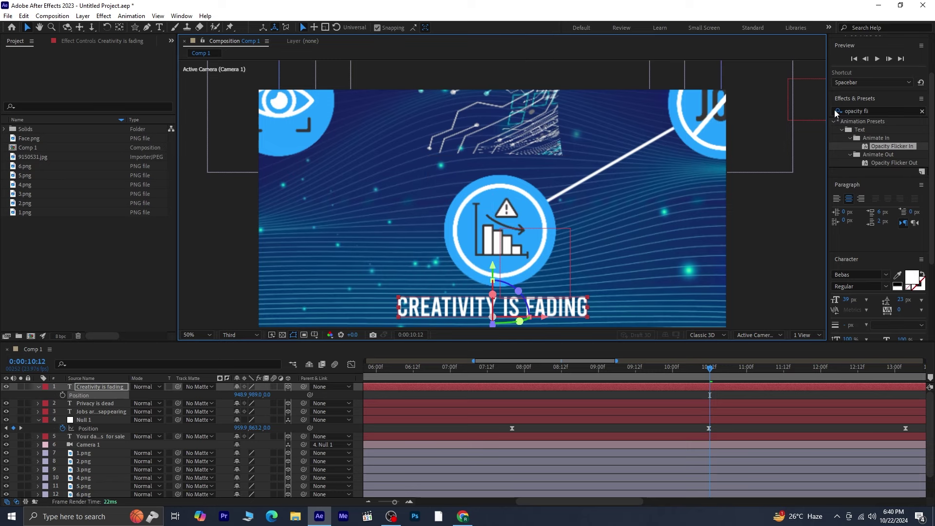
# Step: Apply the Opacity Flicker In preset to the "Creativity is fading" text and preview the animation
pyautogui.doubleClick(897, 144)
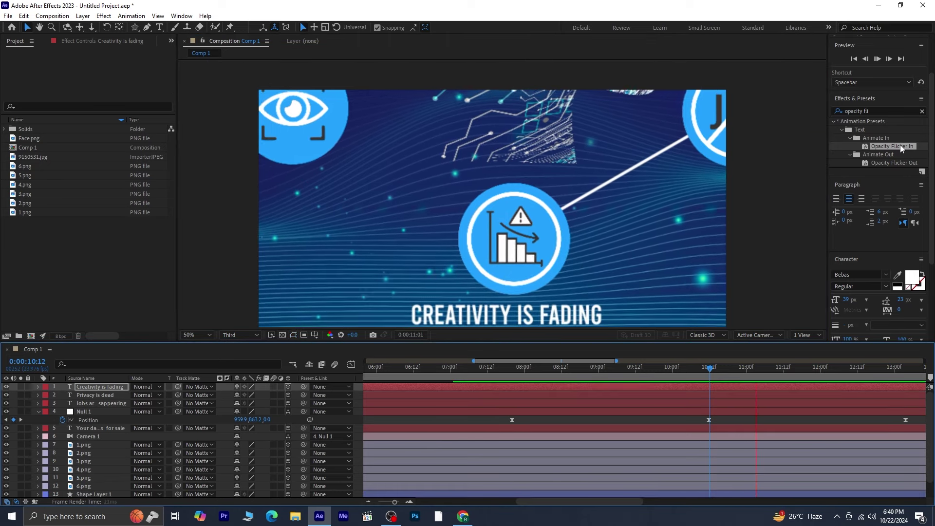
pyautogui.press('space')
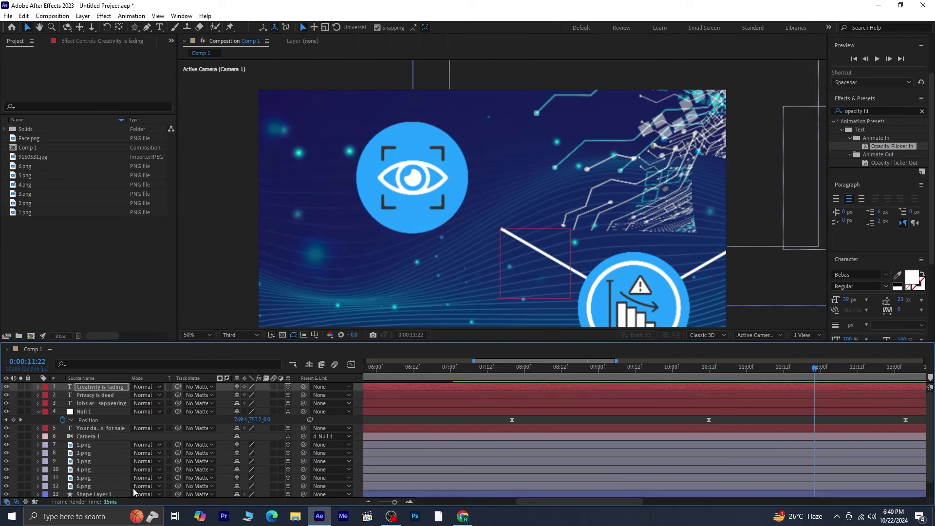
# Step: At the null's fifth keyframe, 0:00:13:03, add the two-line text "AI is watching your every move" near the scanning eye icon
pyautogui.click(22, 421)
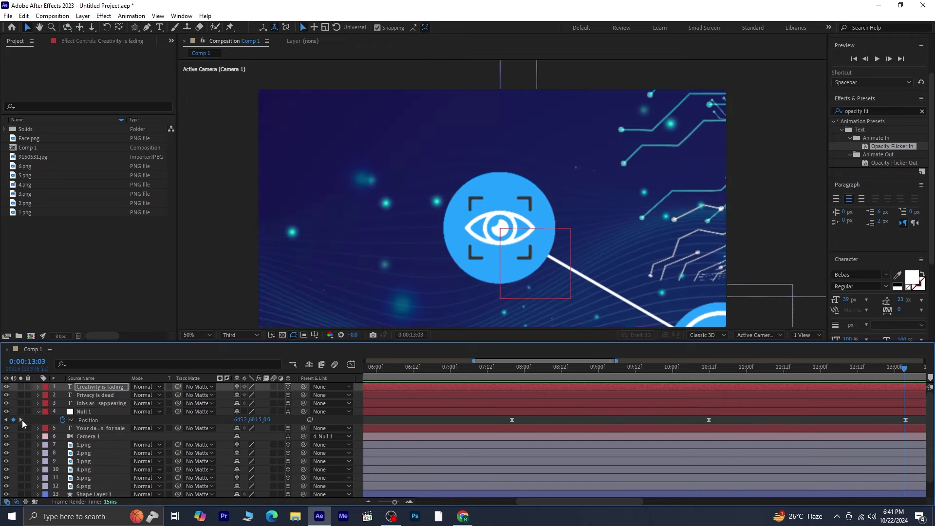
pyautogui.click(160, 27)
pyautogui.click(290, 175)
pyautogui.write('AI is watching your every move')
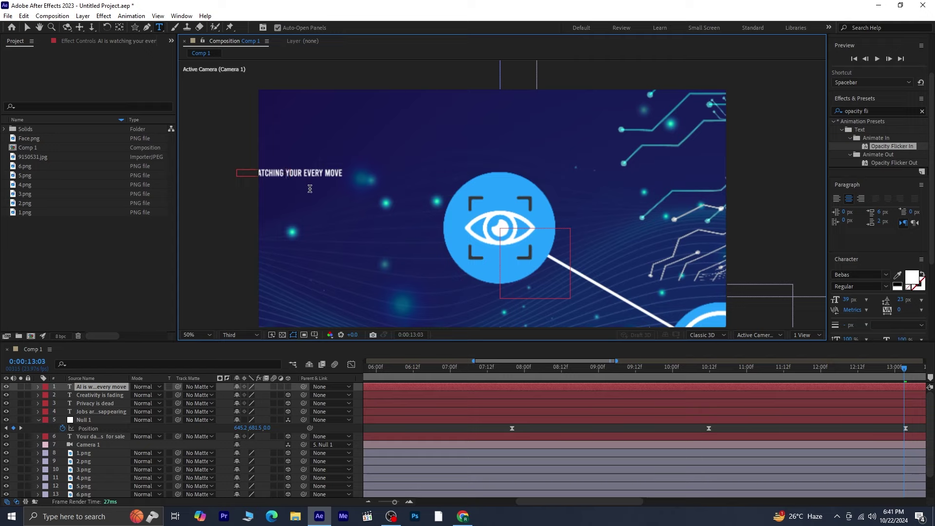
pyautogui.press('Return')
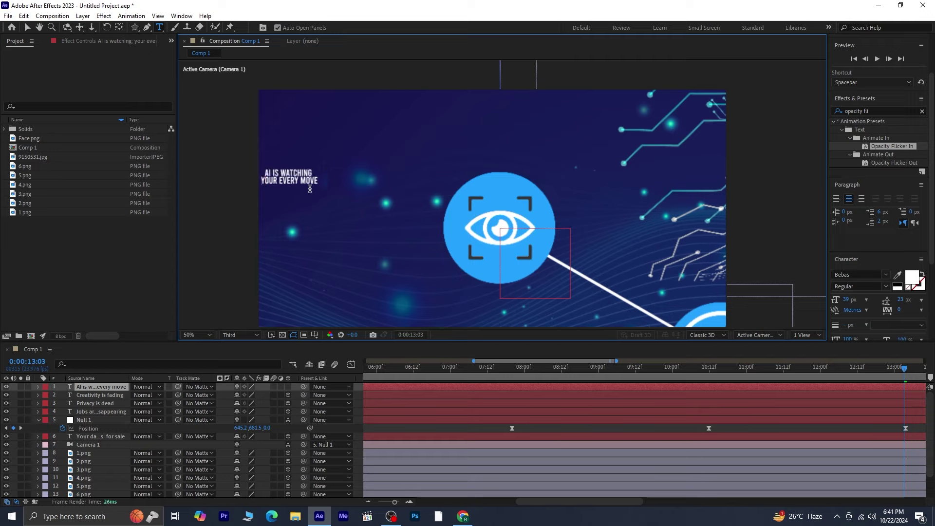
# Step: Make the "AI is watching your every move" text a 3D layer with Z Position 0 and move it beside the eye icon, to about X 440.7, Y 674.8
pyautogui.click(290, 387)
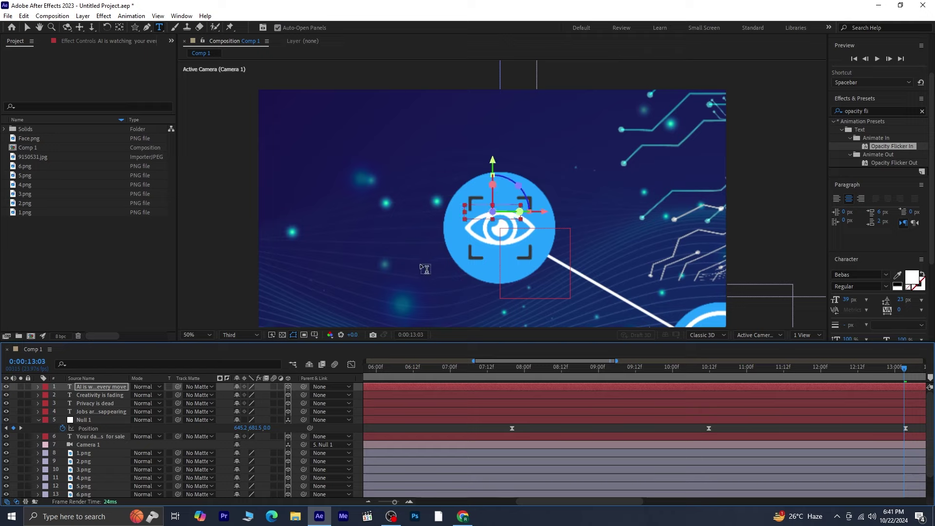
pyautogui.press('p')
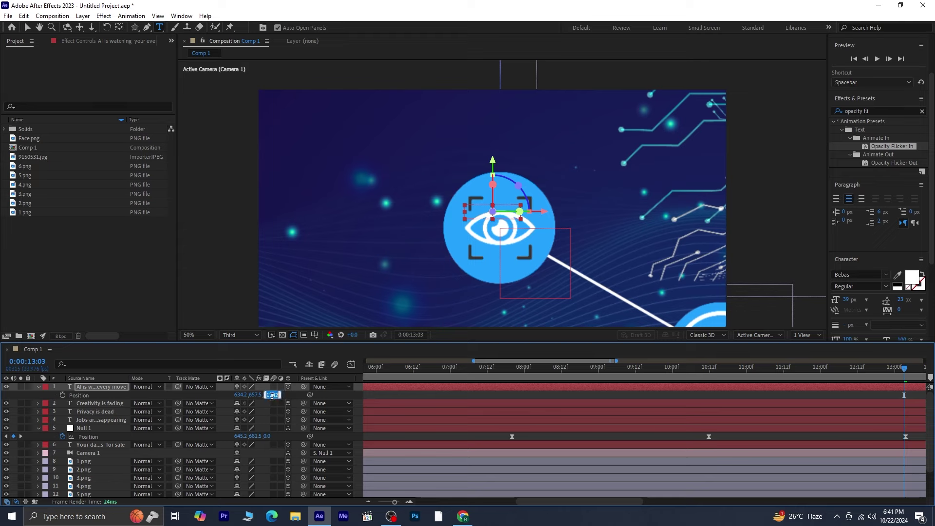
pyautogui.press('Return')
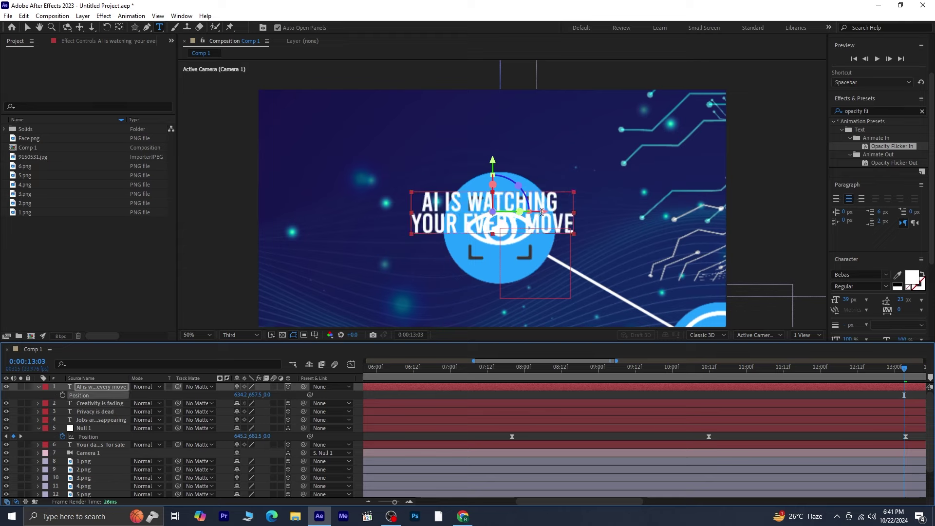
pyautogui.click(28, 27)
pyautogui.moveTo(547, 214); pyautogui.dragTo(411, 211)
pyautogui.moveTo(358, 160); pyautogui.dragTo(359, 170)
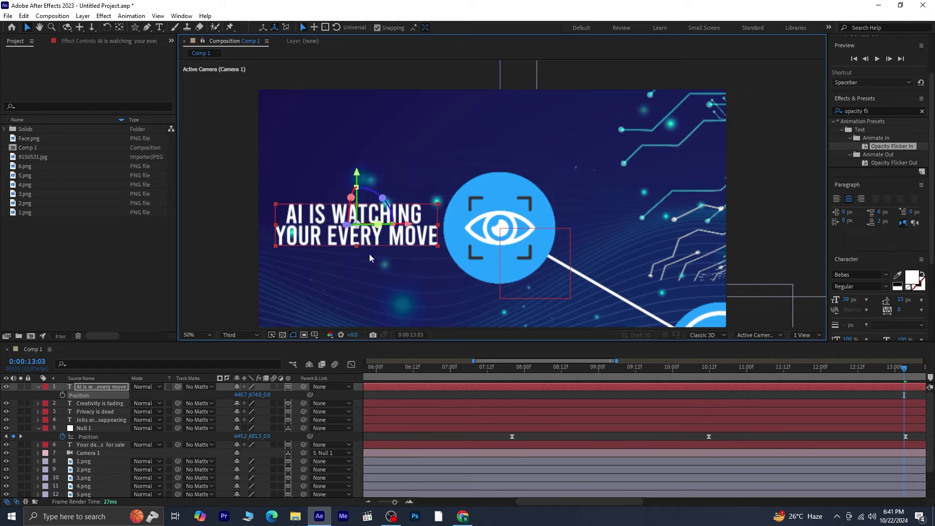
# Step: Apply the Opacity Flicker In preset to the "AI is watching your every move" text and play back the result
pyautogui.doubleClick(891, 145)
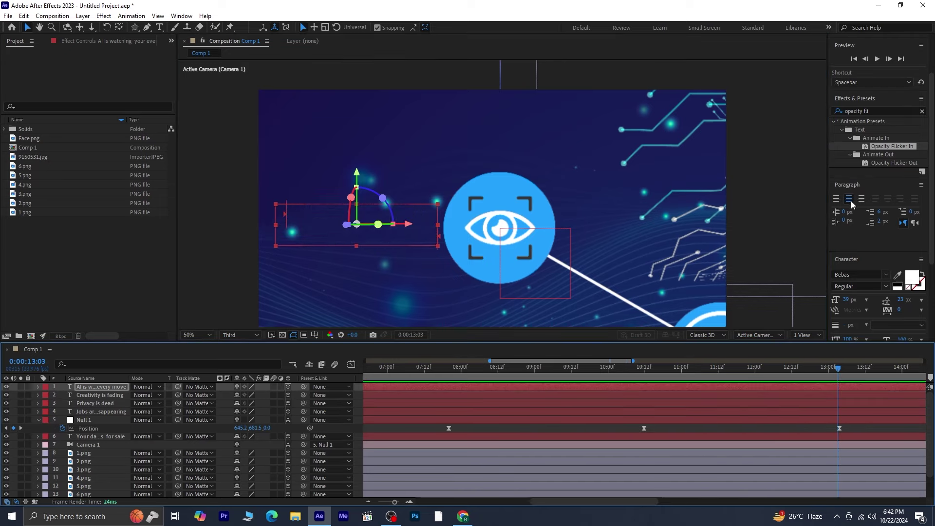
pyautogui.press('space')
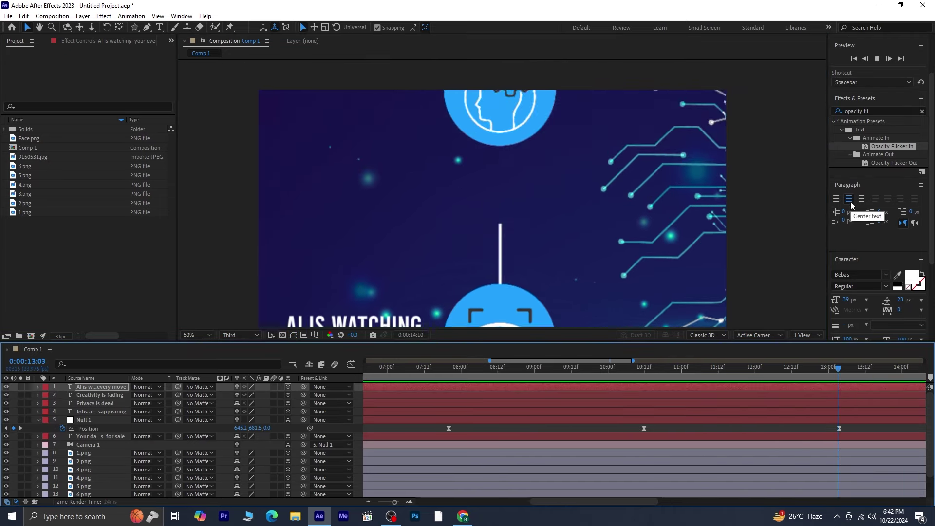
pyautogui.press('space')
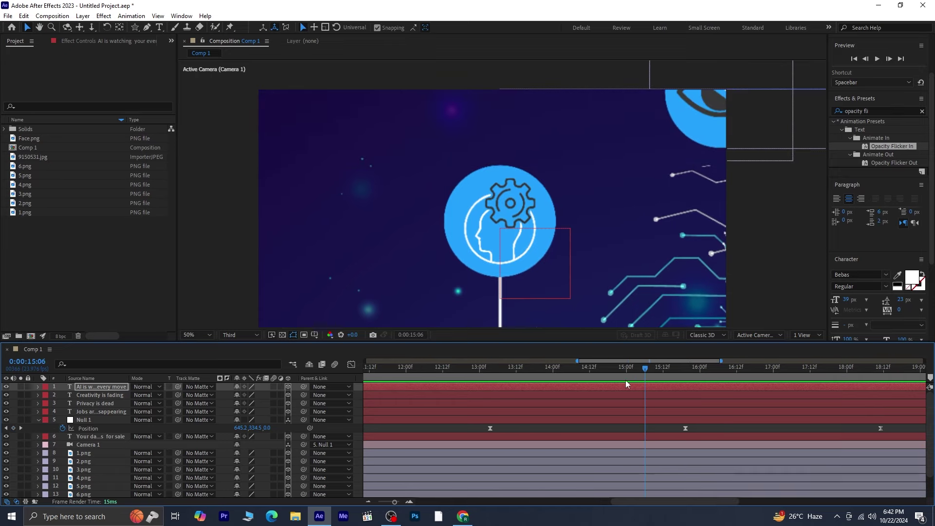
# Step: At the null's sixth keyframe, 0:00:15:19, add the text "Bias is being coded in" on two lines near the head-and-gear icon
pyautogui.click(21, 427)
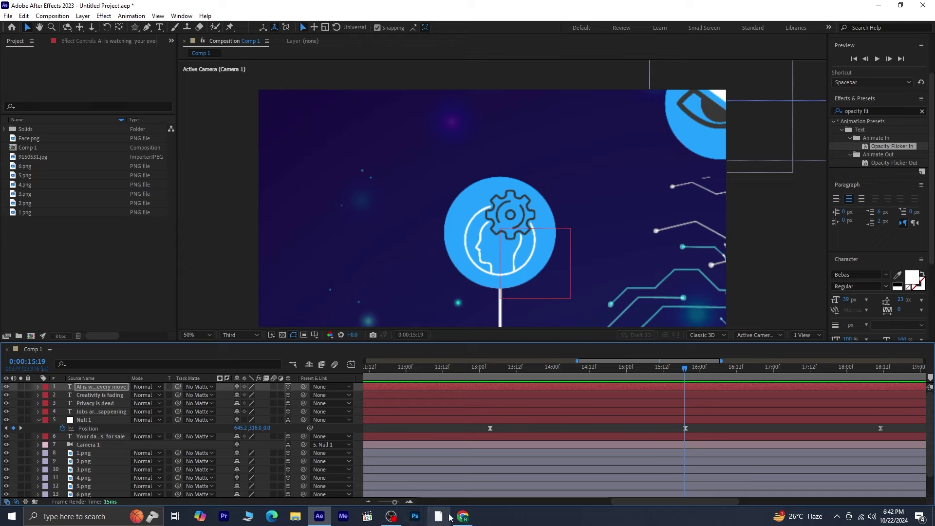
pyautogui.click(160, 28)
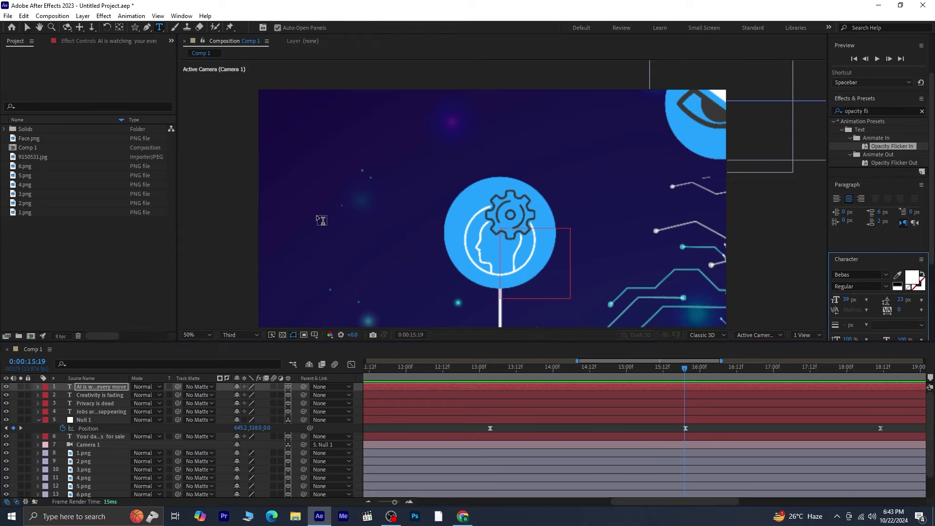
pyautogui.click(306, 202)
pyautogui.write('Bias is being coded in.')
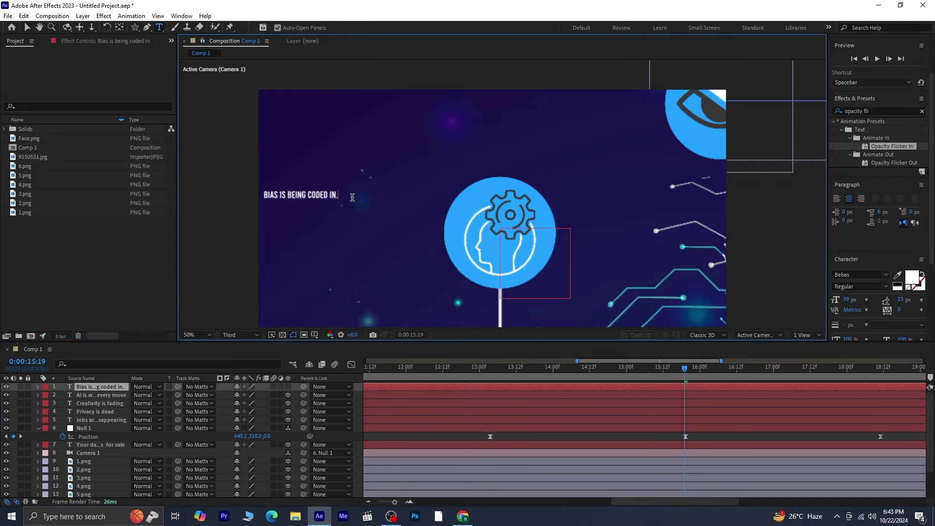
pyautogui.press('BackSpace')
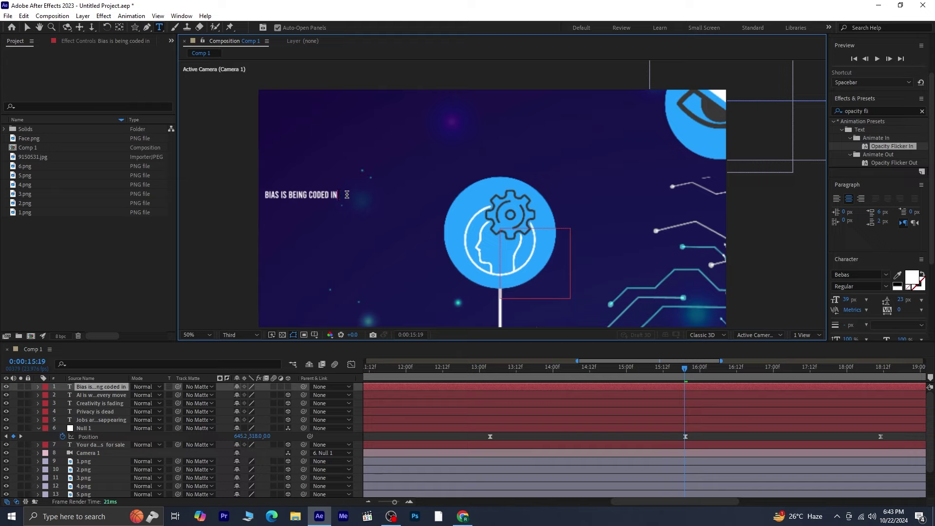
pyautogui.click(310, 194)
pyautogui.press('Return')
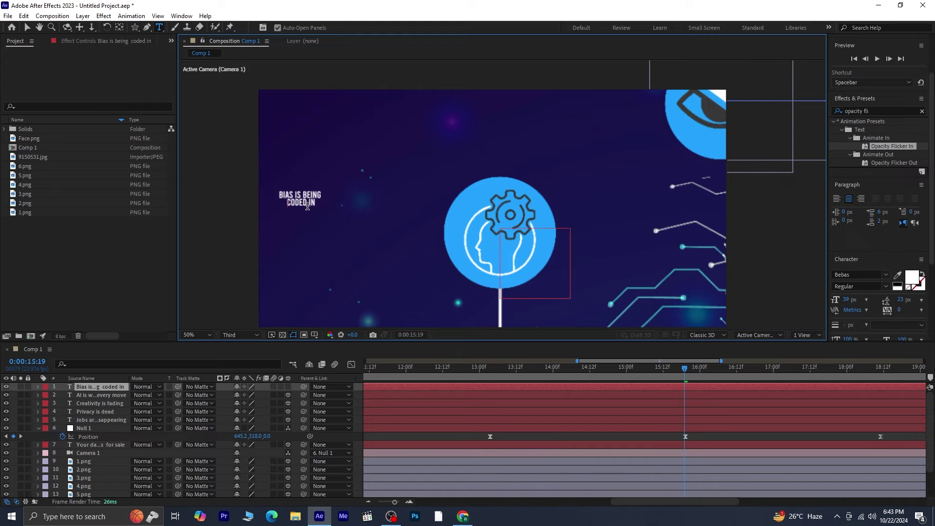
# Step: Make the "Bias is being coded in" text a 3D layer with Z Position 0 and move it beside the gear icon, to about X 464.3, Y 322.5
pyautogui.click(287, 387)
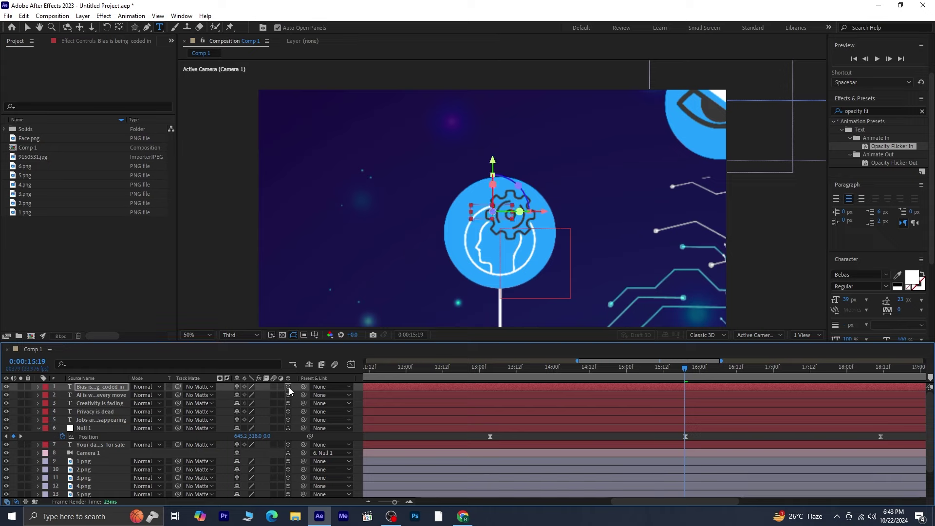
pyautogui.press('p')
pyautogui.click(274, 395)
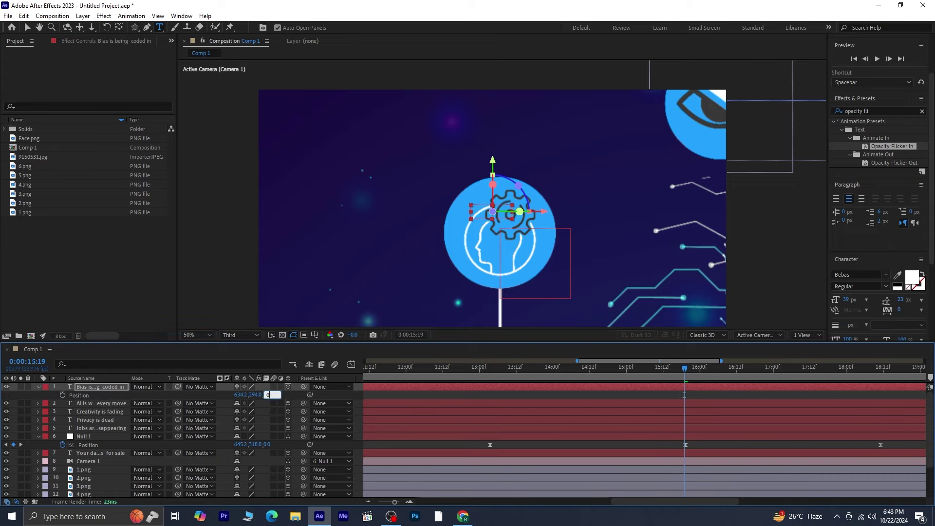
pyautogui.press('Return')
pyautogui.click(27, 28)
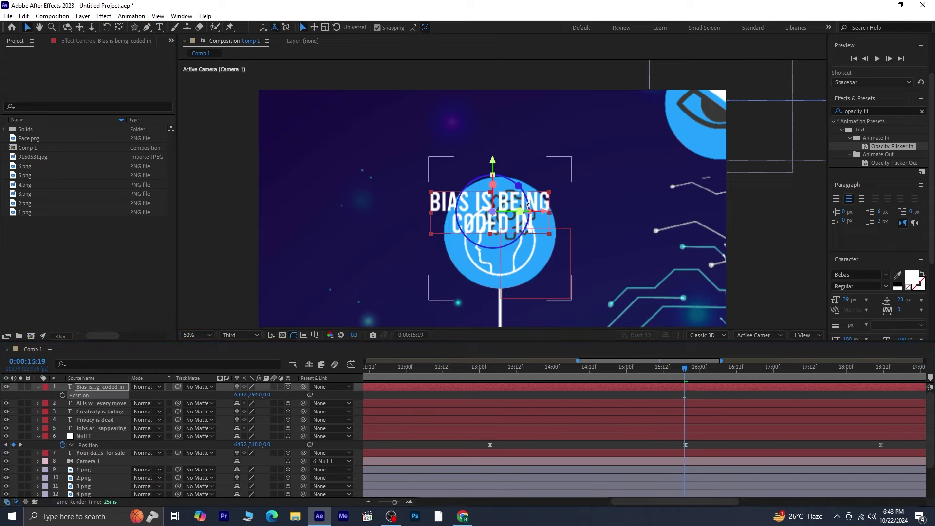
pyautogui.moveTo(544, 214); pyautogui.dragTo(403, 214)
pyautogui.moveTo(367, 161); pyautogui.dragTo(368, 184)
pyautogui.moveTo(423, 234); pyautogui.dragTo(430, 235)
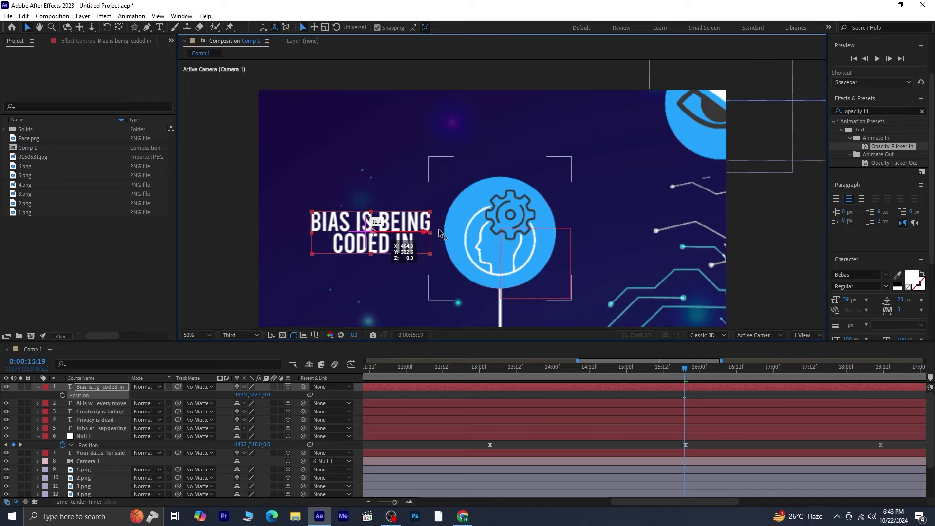
# Step: Apply the Opacity Flicker In preset to the "Bias is being coded in" text and preview through the final icon
pyautogui.doubleClick(884, 145)
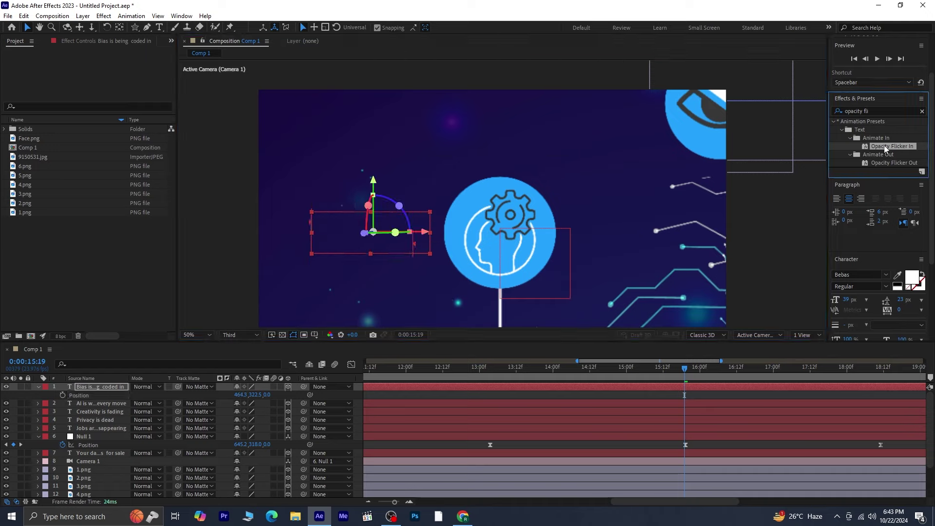
pyautogui.press('space')
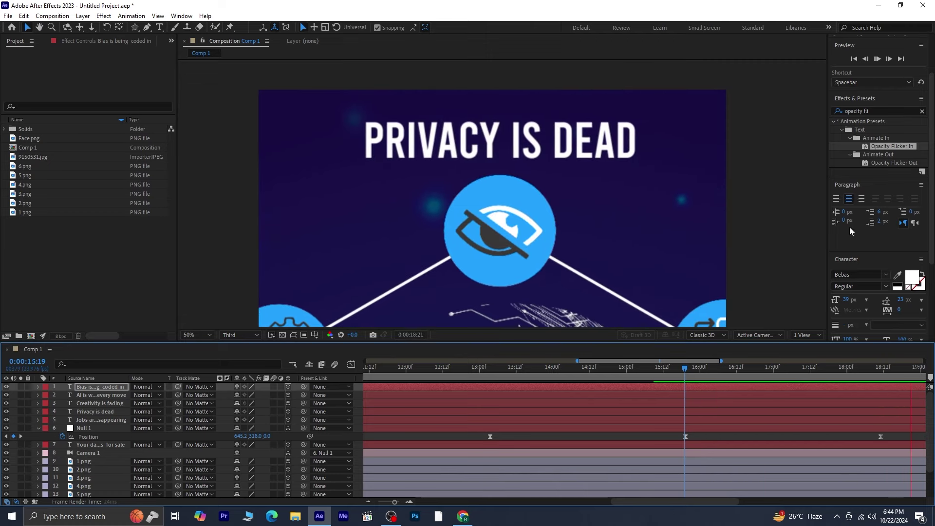
pyautogui.press('space')
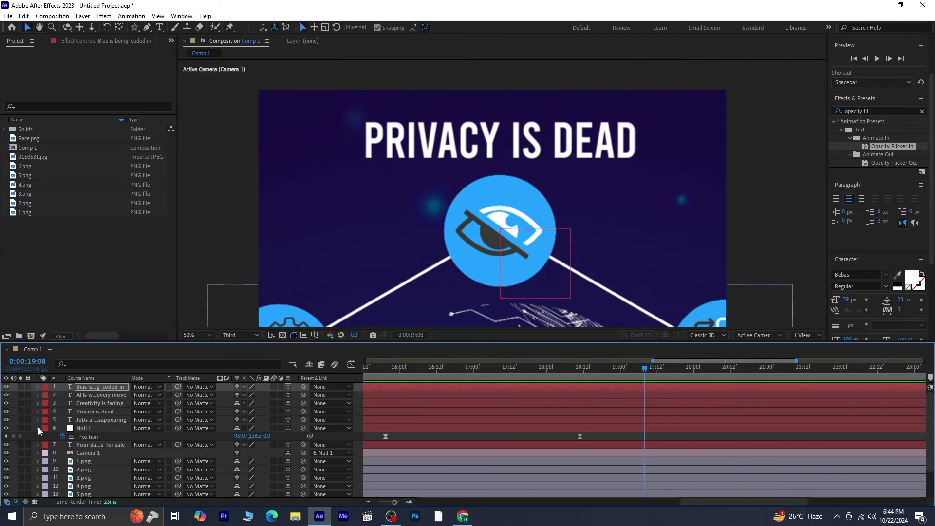
# Step: At 0:00:20:02, keyframe the camera's Position pulled back to about Y 212, Z -2713.7 to reveal the hexagon
pyautogui.click(38, 428)
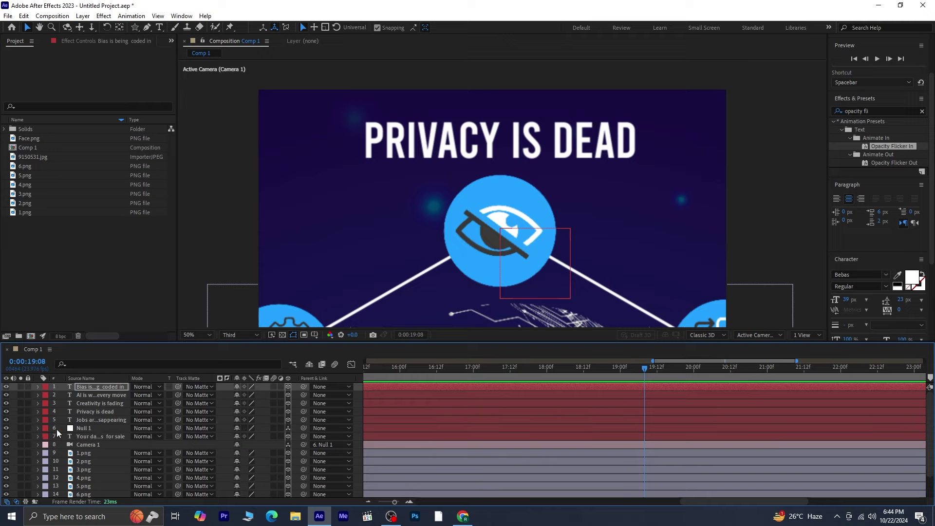
pyautogui.click(92, 443)
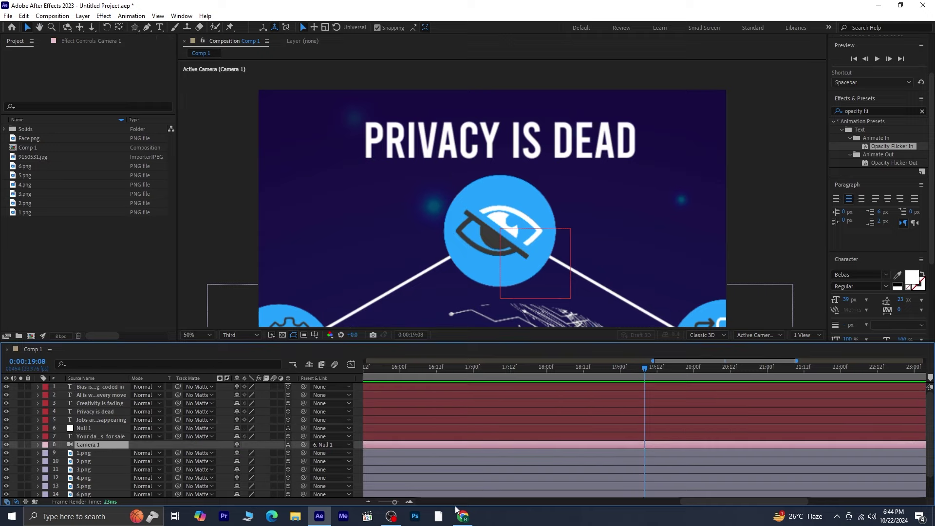
pyautogui.press('p')
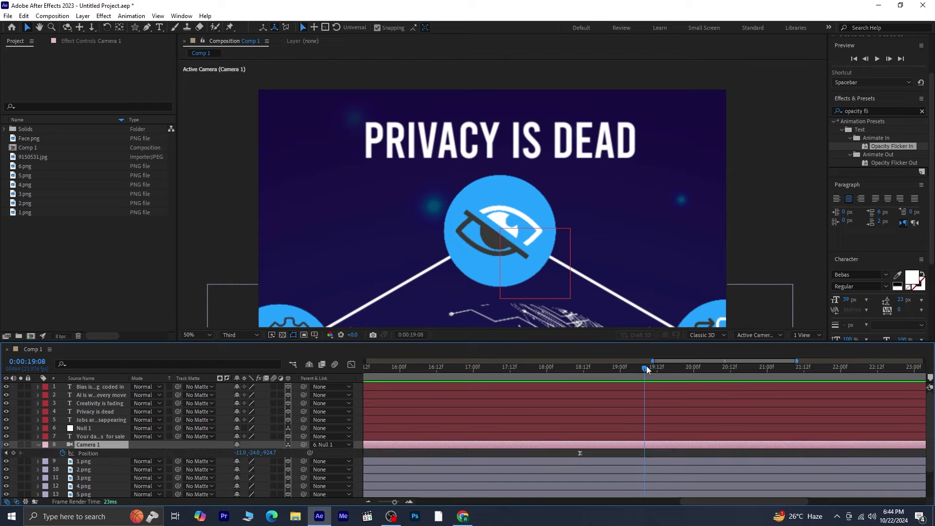
pyautogui.moveTo(646, 370); pyautogui.dragTo(581, 380)
pyautogui.press('space')
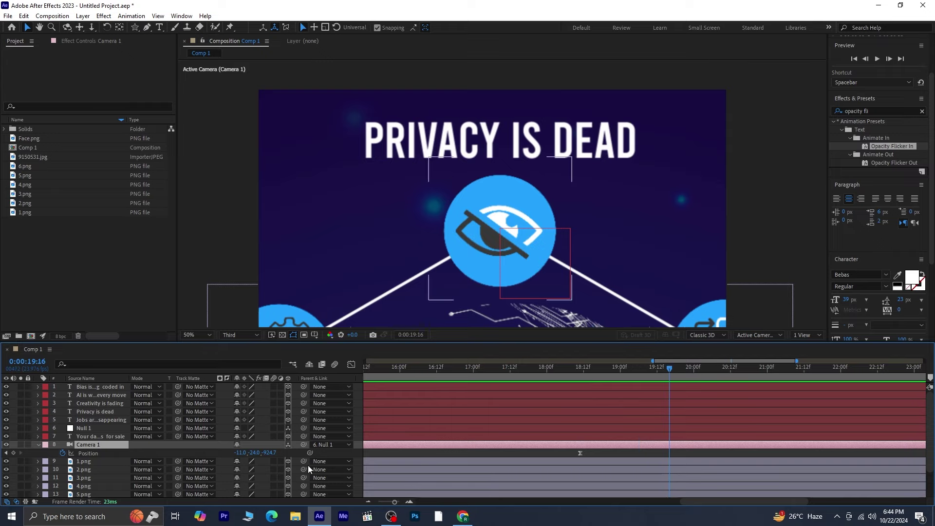
pyautogui.hotkey('shift', 'pagedown')
pyautogui.moveTo(270, 452); pyautogui.dragTo(107, 435)
pyautogui.moveTo(268, 452); pyautogui.dragTo(126, 447)
pyautogui.moveTo(248, 451); pyautogui.dragTo(194, 338)
pyautogui.moveTo(253, 453); pyautogui.dragTo(411, 414)
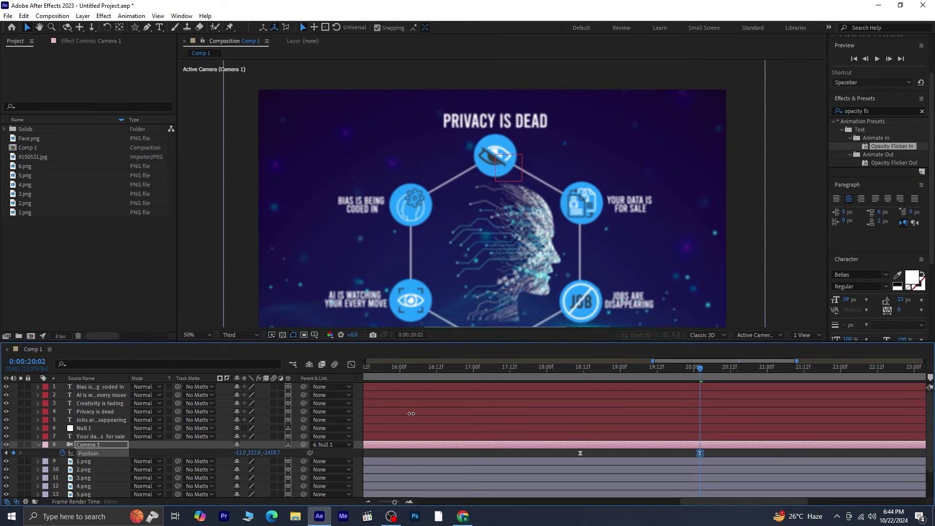
pyautogui.moveTo(275, 452); pyautogui.dragTo(135, 452)
# Step: Fit the composition in the viewer and refine the camera's Position keyframe to about Y 337, Z -2927.7 to frame the whole hexagon
pyautogui.click(204, 335)
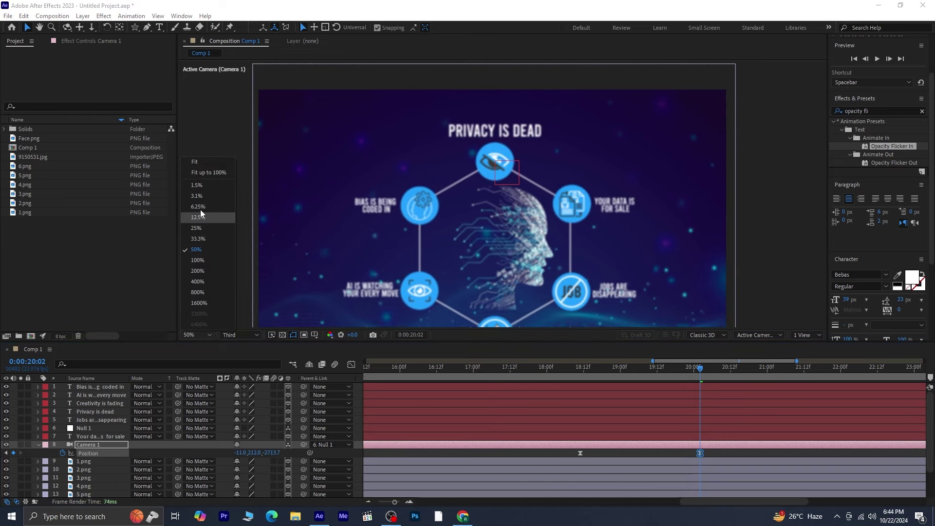
pyautogui.click(205, 165)
pyautogui.moveTo(275, 452); pyautogui.dragTo(86, 460)
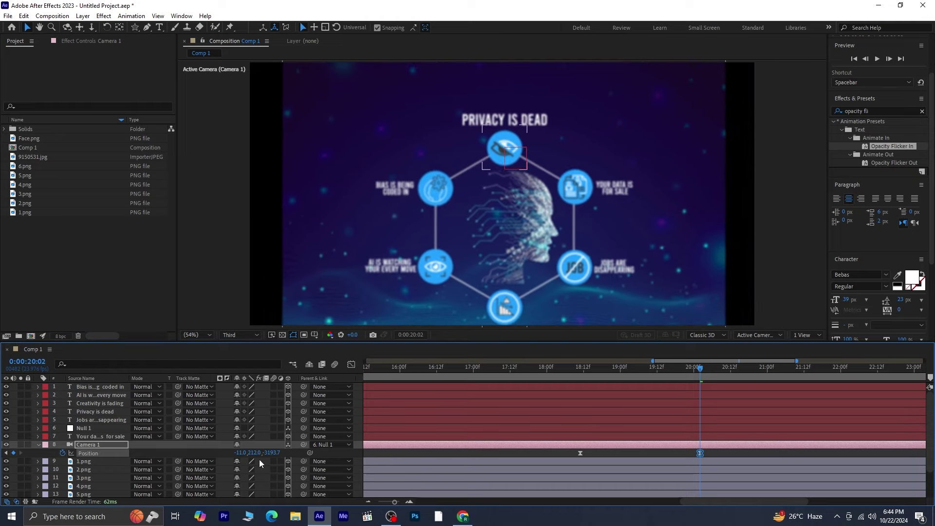
pyautogui.moveTo(270, 452); pyautogui.dragTo(341, 430)
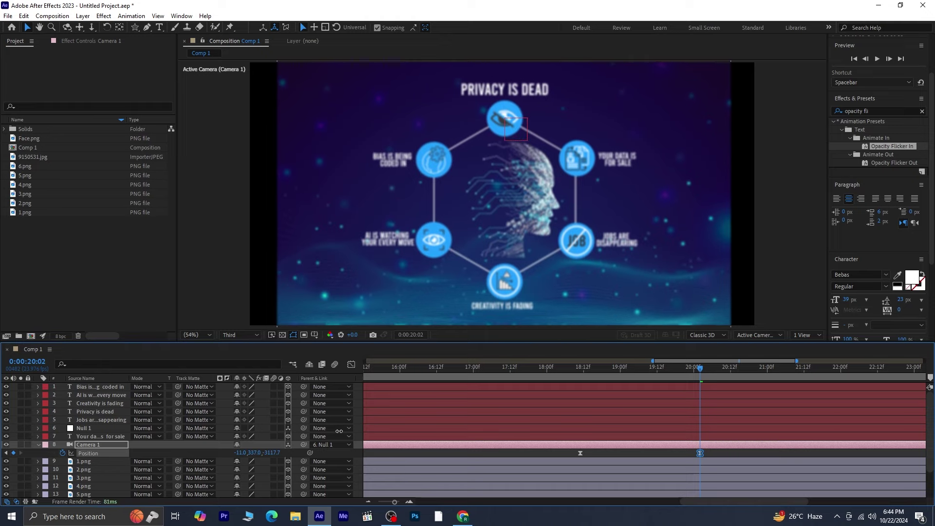
pyautogui.moveTo(281, 452); pyautogui.dragTo(358, 449)
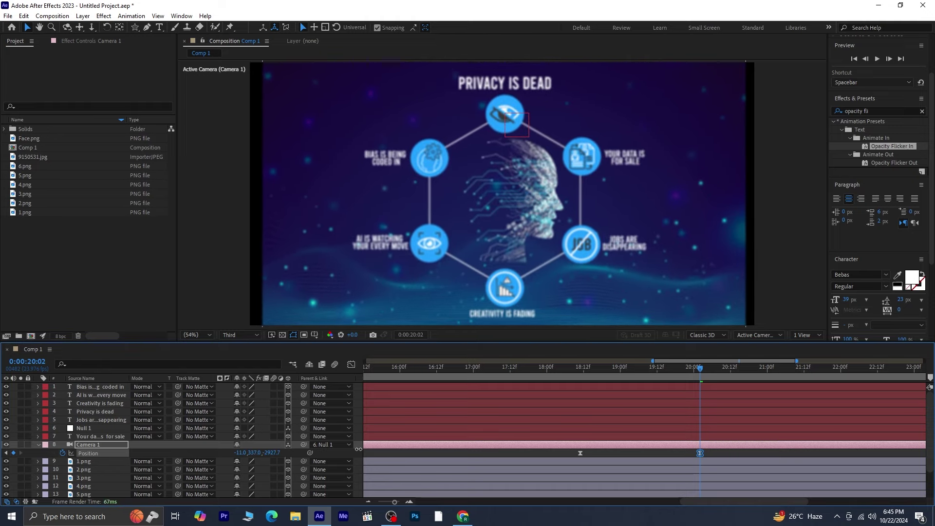
pyautogui.click(38, 445)
# Step: Scale the background image 9150531.jpg to about 31% so it fills the frame's width
pyautogui.scroll(-2, 156, 464)
pyautogui.click(88, 493)
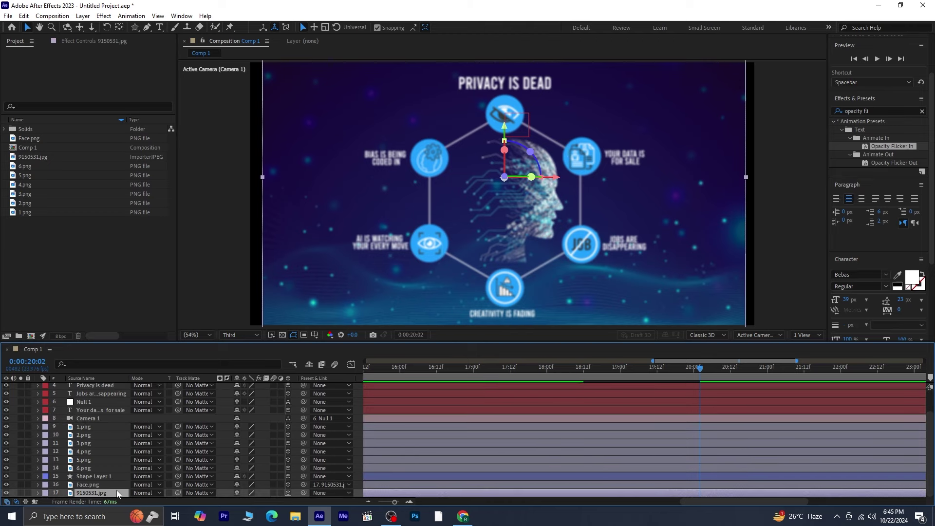
pyautogui.press('s')
pyautogui.moveTo(272, 493); pyautogui.dragTo(275, 493)
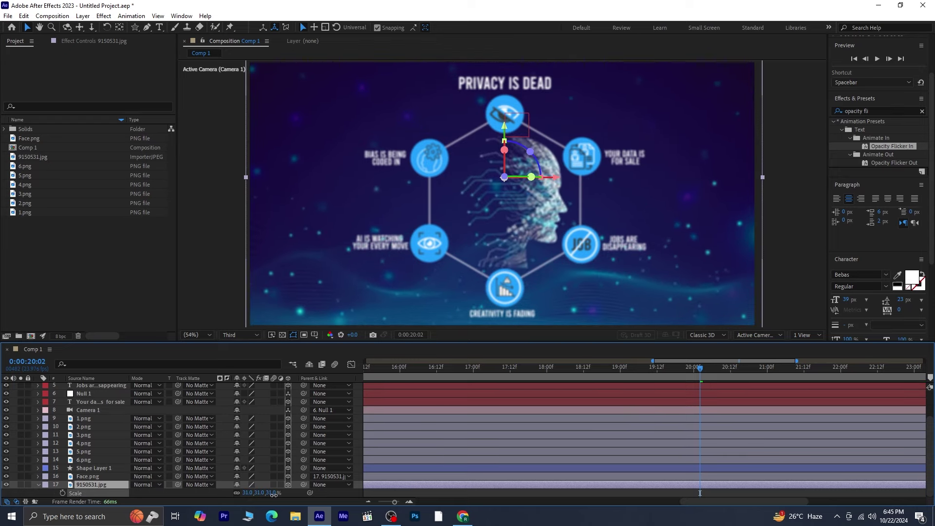
# Step: Preview the full animation from the beginning through the final pull-back
pyautogui.click(39, 484)
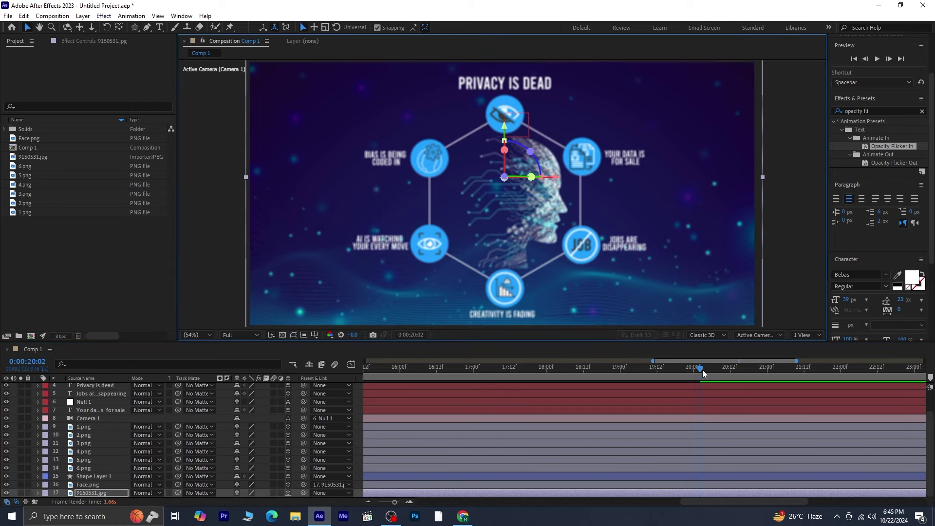
pyautogui.moveTo(702, 369); pyautogui.dragTo(278, 386)
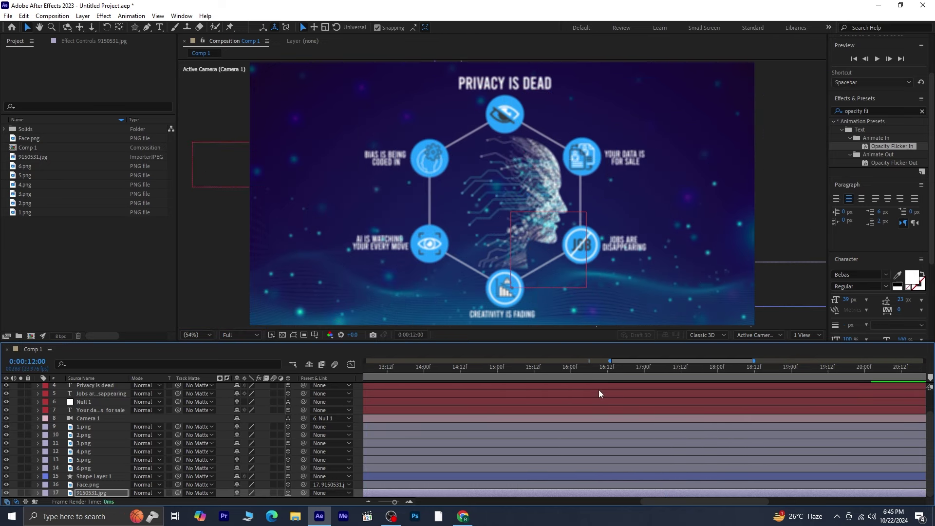
pyautogui.press('space')
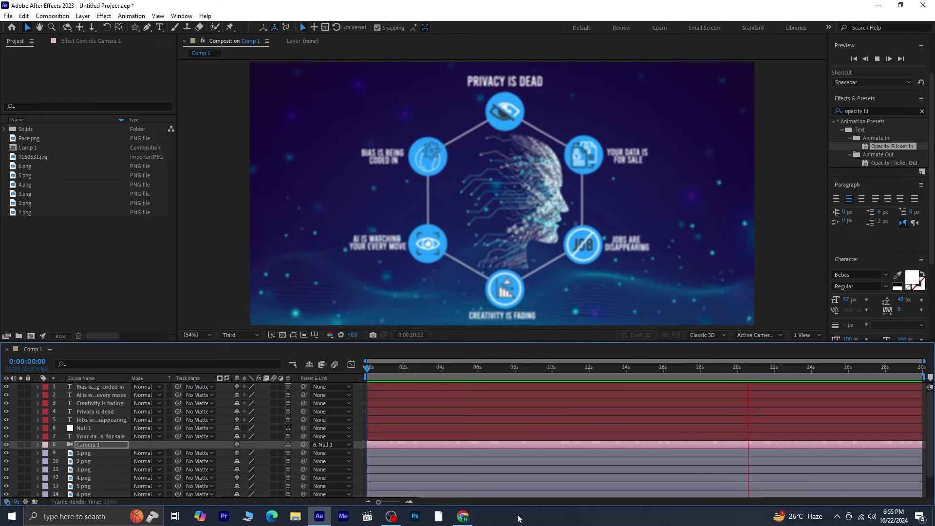
pyautogui.press('space')
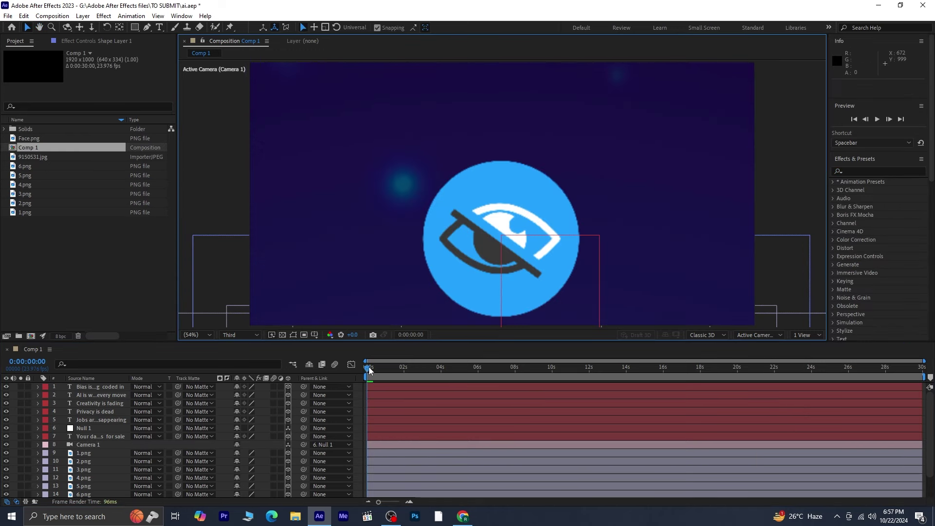
# Step: At 0:00:04:00, apply the Glow effect to the hexagon's Shape Layer 1 with a Glow Radius of about 26
pyautogui.moveTo(373, 373); pyautogui.dragTo(440, 384)
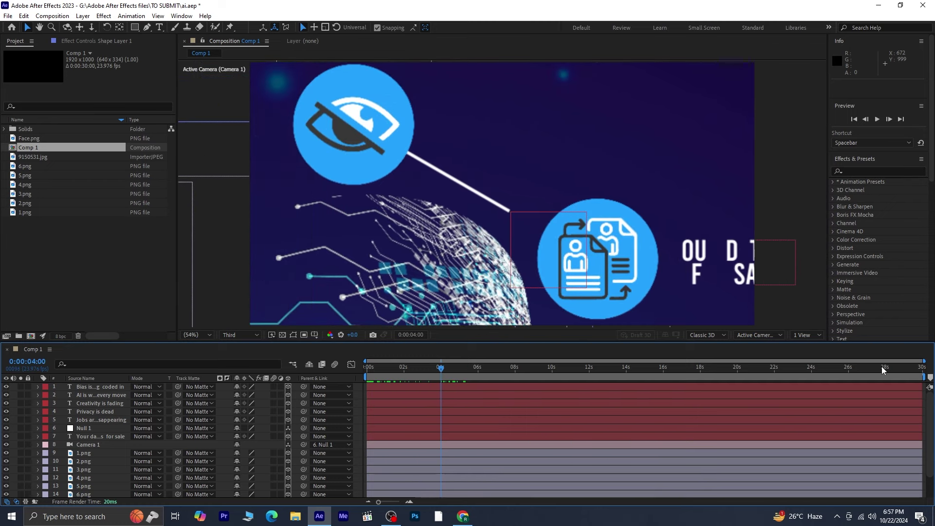
pyautogui.click(882, 171)
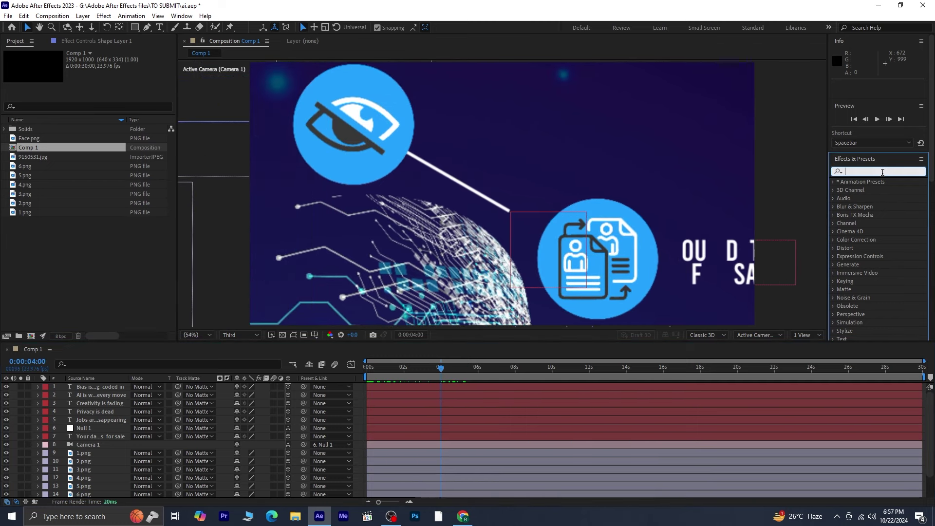
pyautogui.scroll(-2, 86, 488)
pyautogui.click(95, 476)
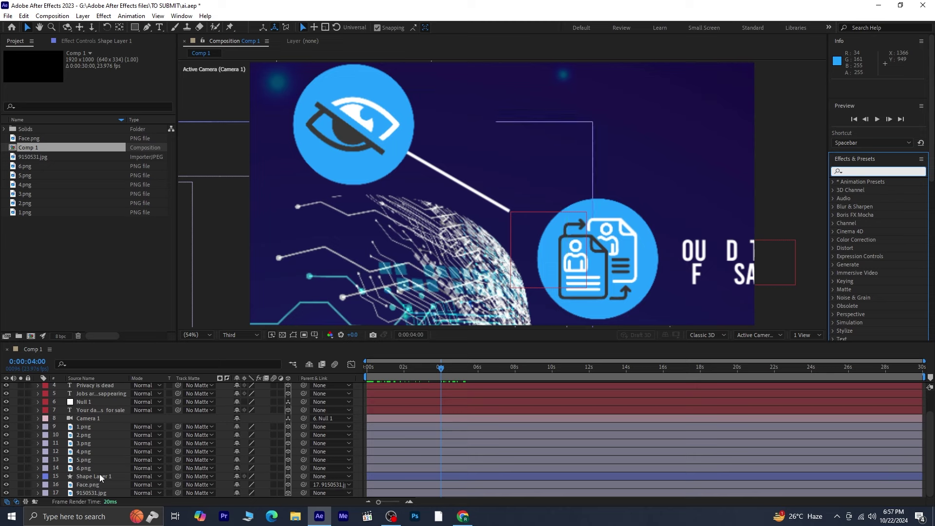
pyautogui.click(868, 171)
pyautogui.write('glow')
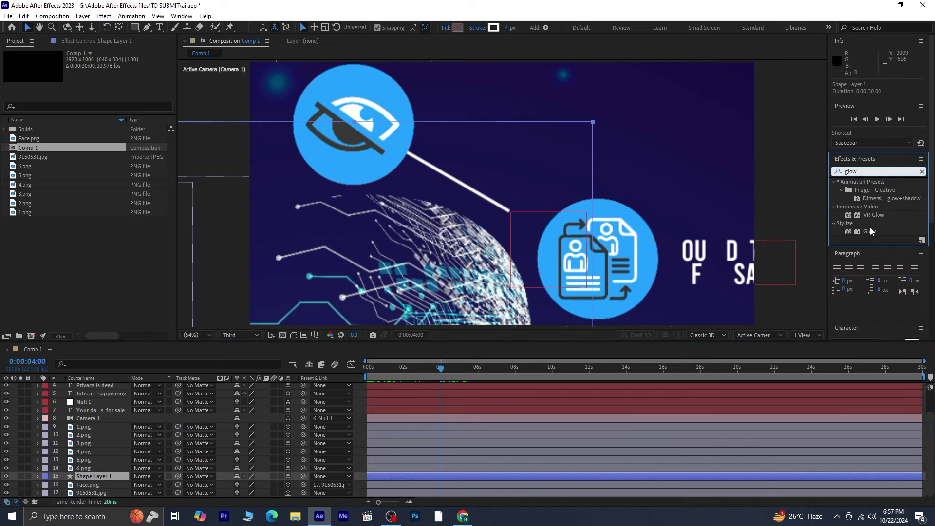
pyautogui.doubleClick(870, 231)
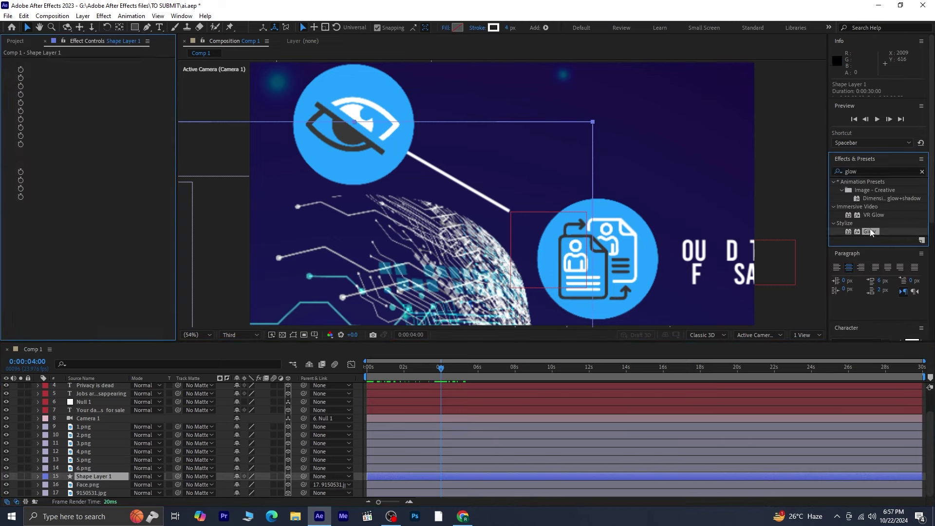
pyautogui.moveTo(100, 86); pyautogui.dragTo(106, 87)
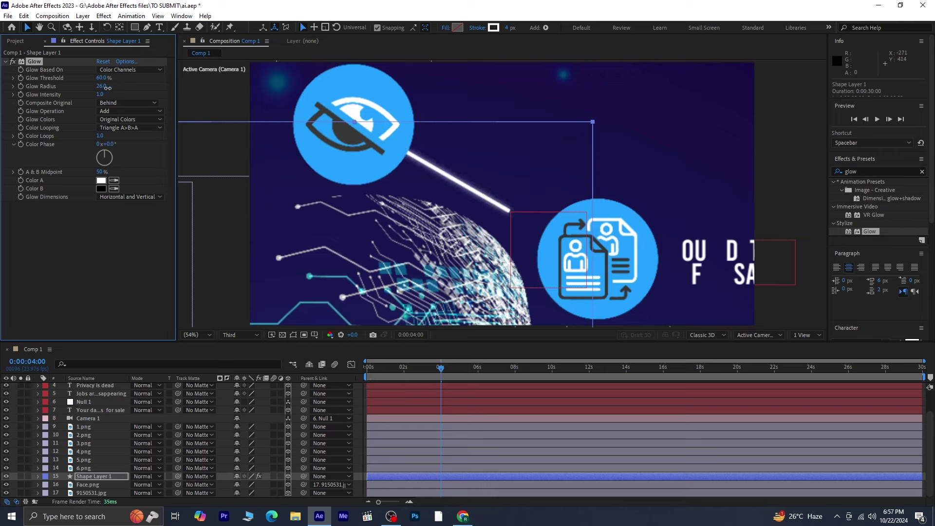
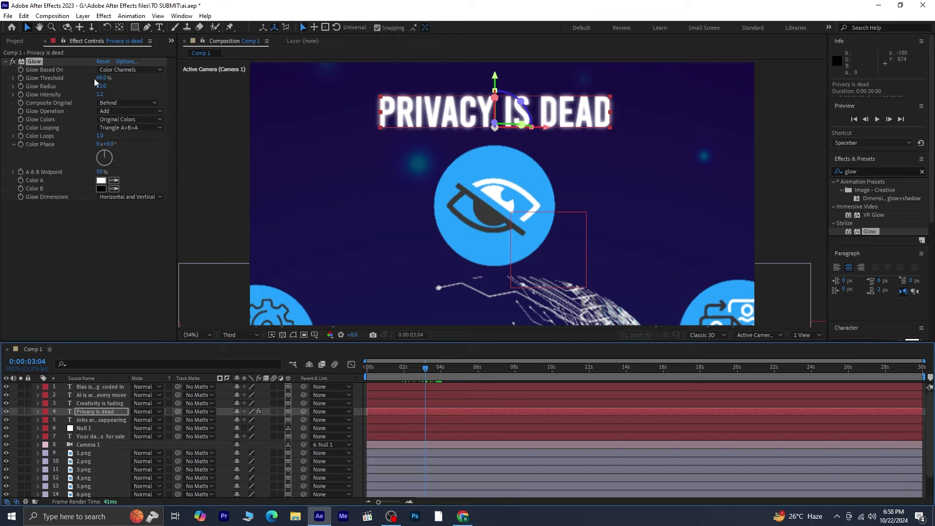
# Step: Set the "Privacy is dead" text's Glow Radius to 46 and Glow Intensity to 0.7
pyautogui.moveTo(102, 86); pyautogui.dragTo(114, 87)
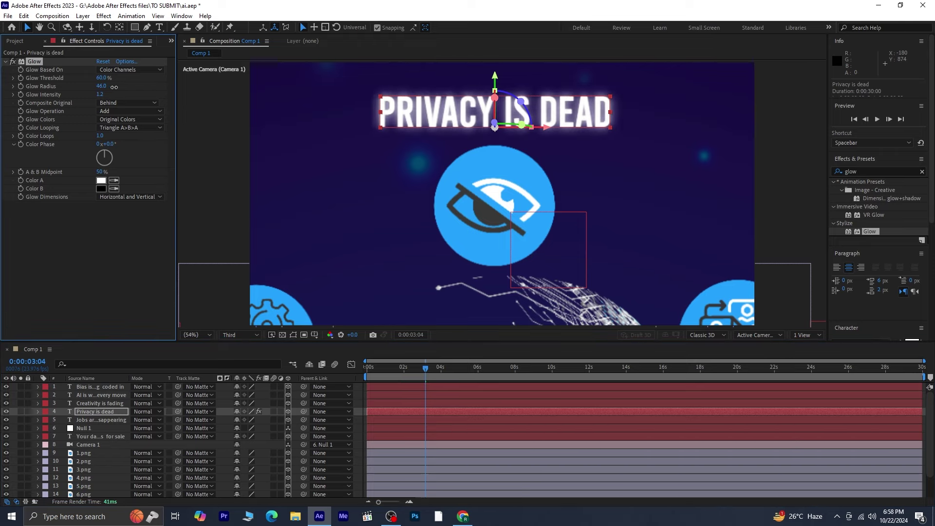
pyautogui.moveTo(87, 94)
pyautogui.mouseDown()
pyautogui.moveTo(67, 95)
pyautogui.moveTo(76, 95)
pyautogui.mouseUp()
pyautogui.moveTo(89, 99); pyautogui.dragTo(83, 100)
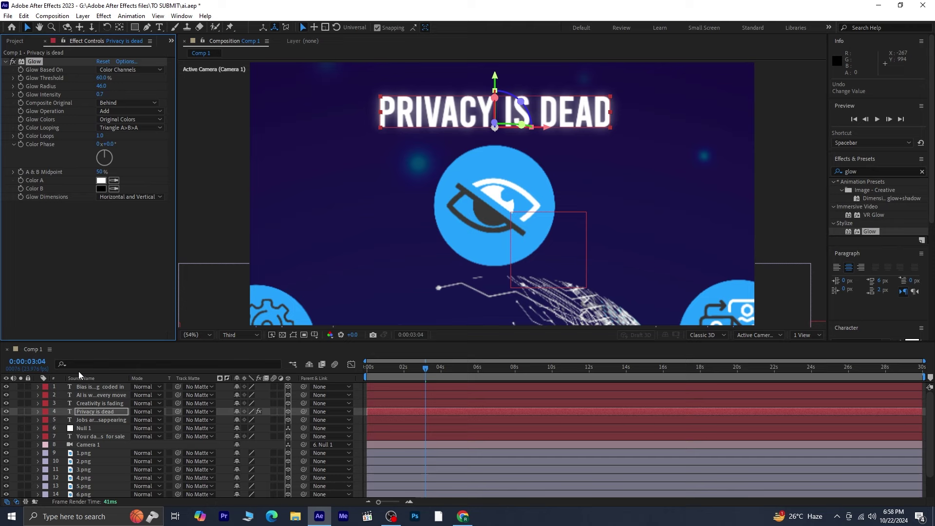
# Step: Paste the "Privacy is dead" Glow effect onto the other five title text layers
pyautogui.click(103, 422)
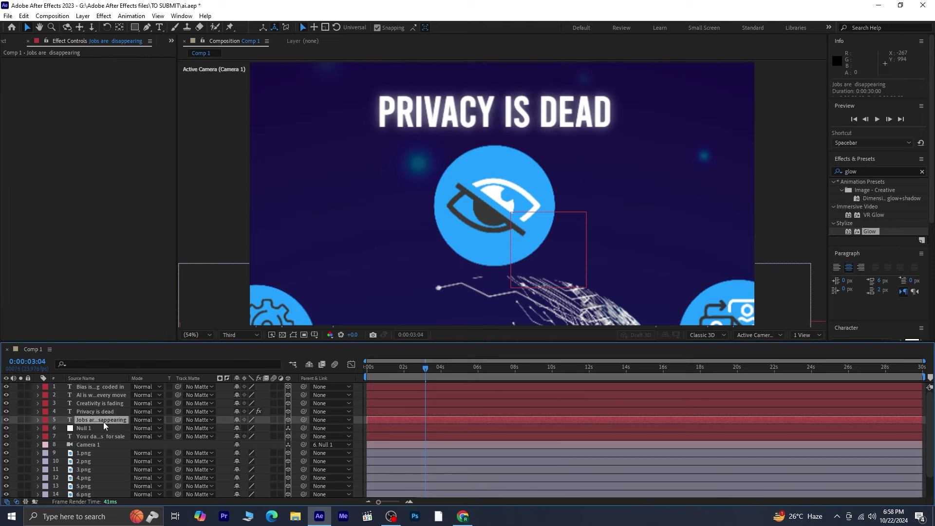
pyautogui.hotkey('ctrl', 'v')
pyautogui.click(103, 403)
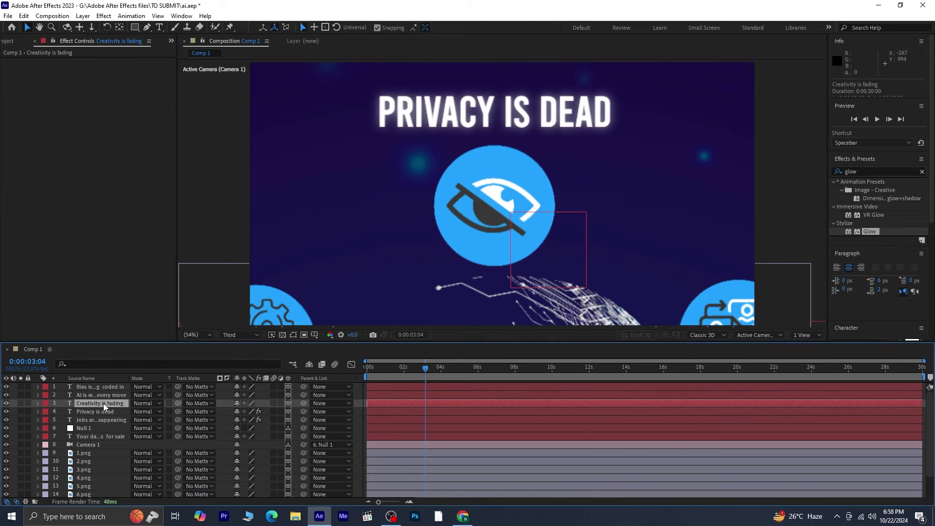
pyautogui.hotkey('ctrl', 'v')
pyautogui.click(109, 394)
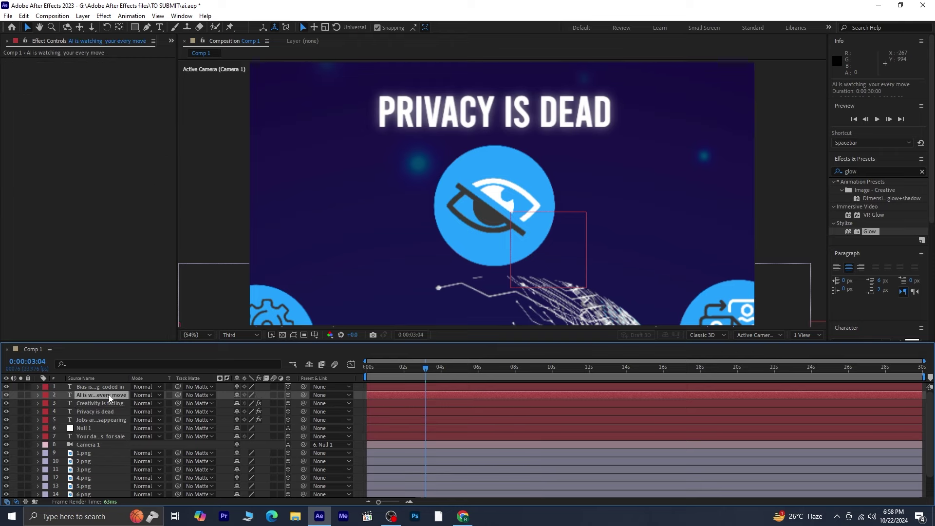
pyautogui.hotkey('ctrl', 'v')
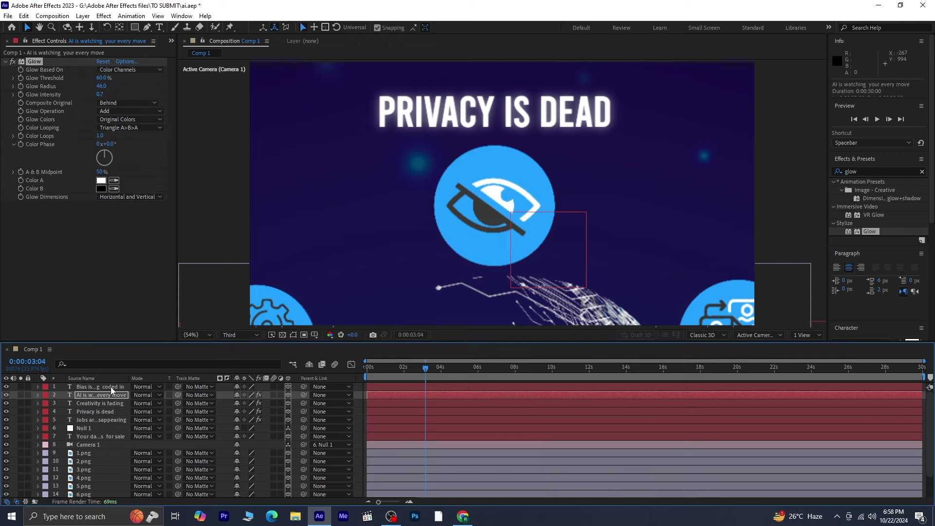
pyautogui.click(111, 386)
pyautogui.hotkey('ctrl', 'v')
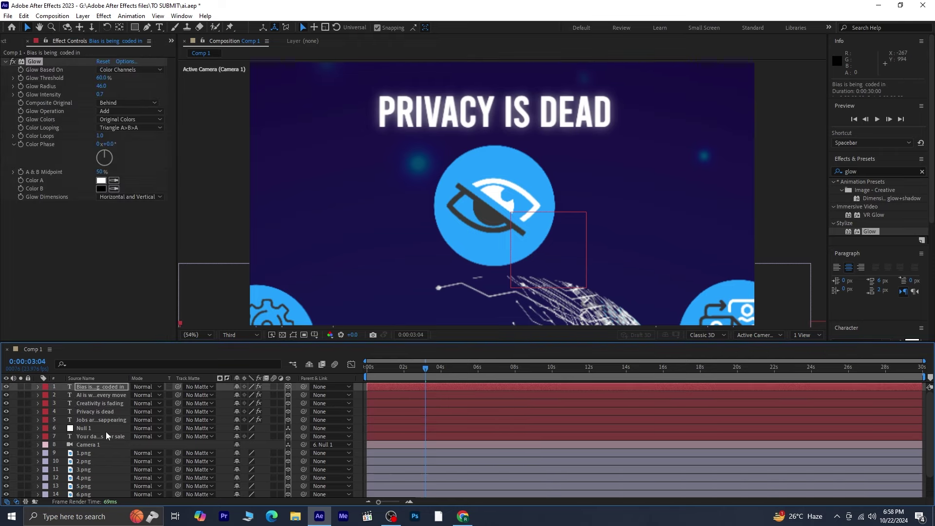
pyautogui.click(103, 434)
pyautogui.hotkey('ctrl', 'v')
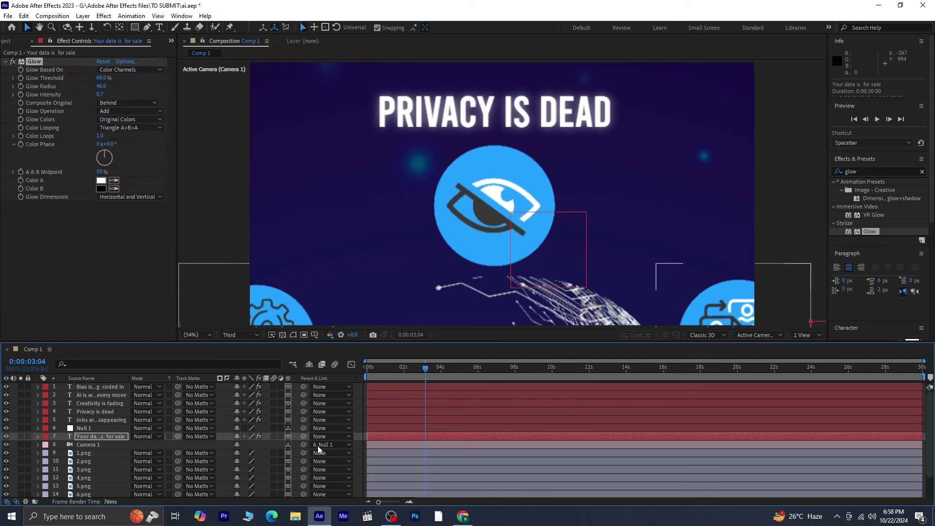
# Step: Scrub between about 0:00:05:18 and 0:00:03:09 to check the glow on the titles and the hexagon line
pyautogui.click(457, 368)
pyautogui.click(474, 369)
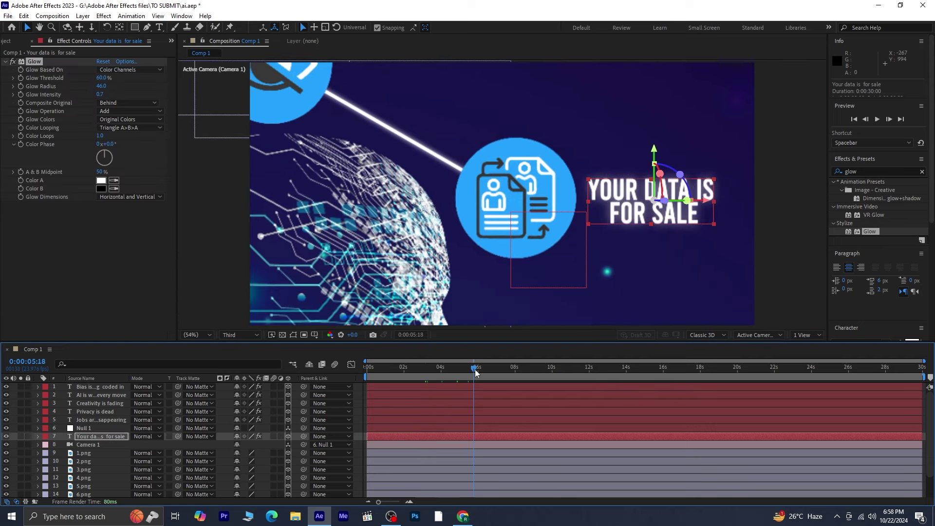
pyautogui.moveTo(477, 369); pyautogui.dragTo(431, 378)
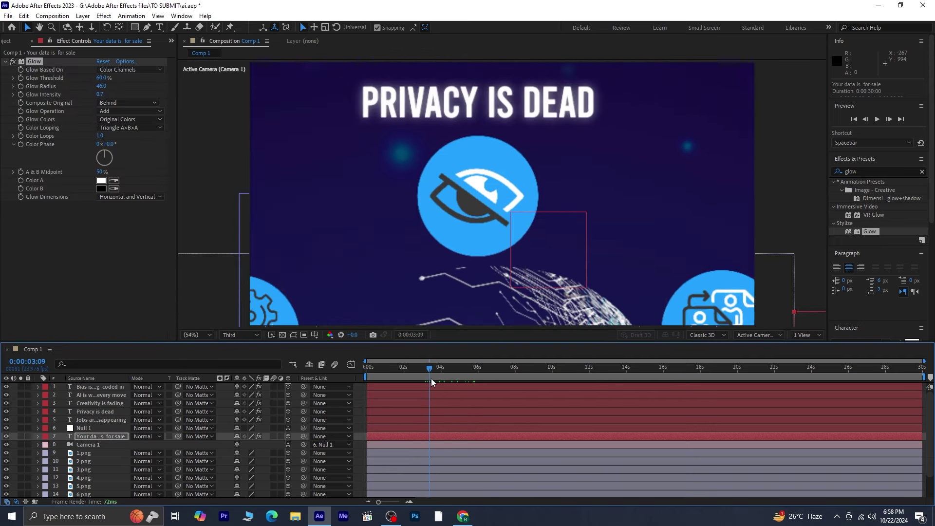
pyautogui.click(85, 302)
# Step: Apply the Glow effect to the eye icon layer 1.png and base it on the Alpha Channel
pyautogui.scroll(-3, 115, 472)
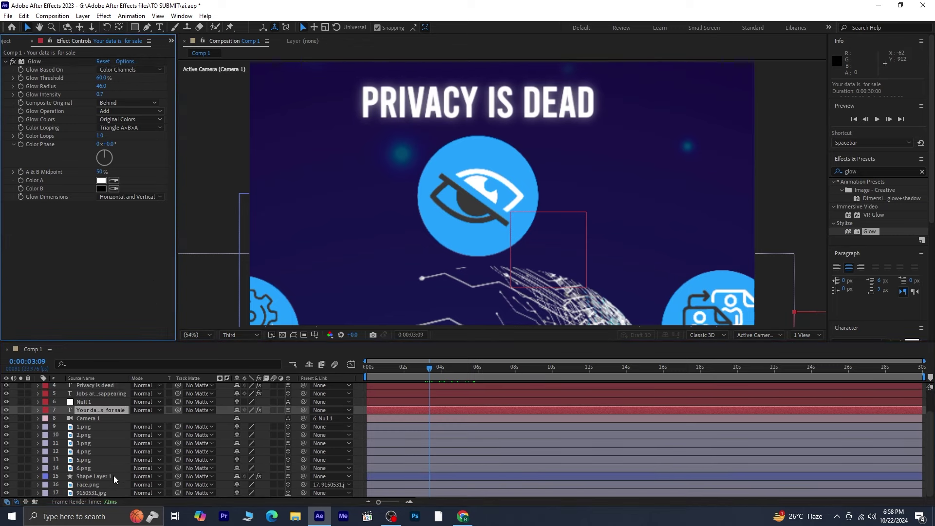
pyautogui.click(83, 426)
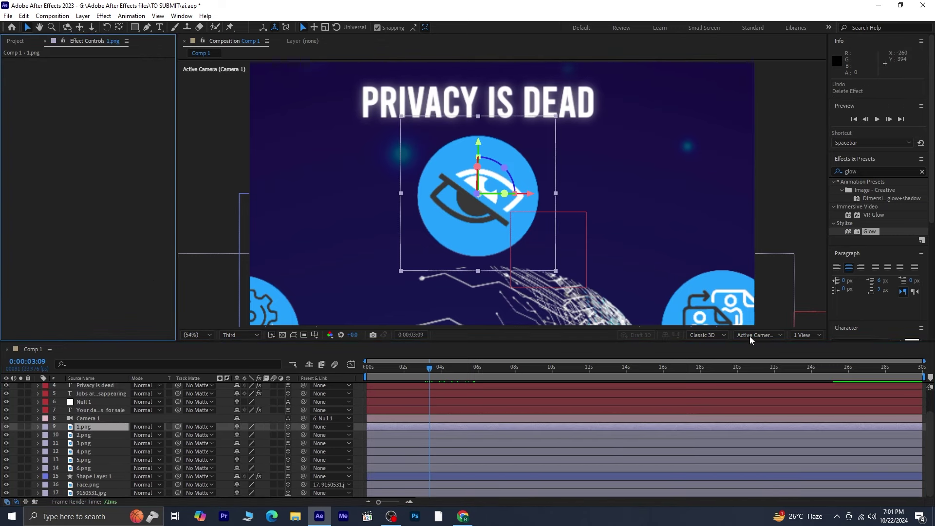
pyautogui.doubleClick(866, 231)
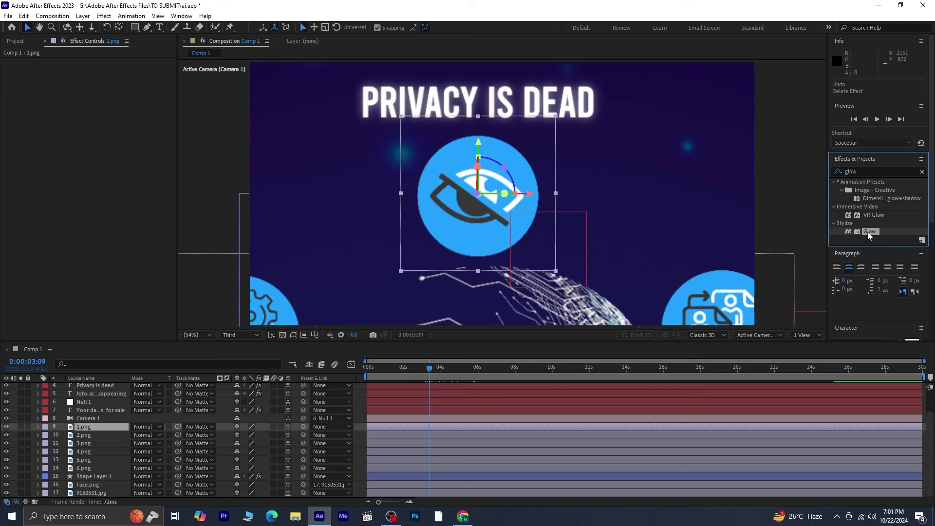
pyautogui.click(124, 69)
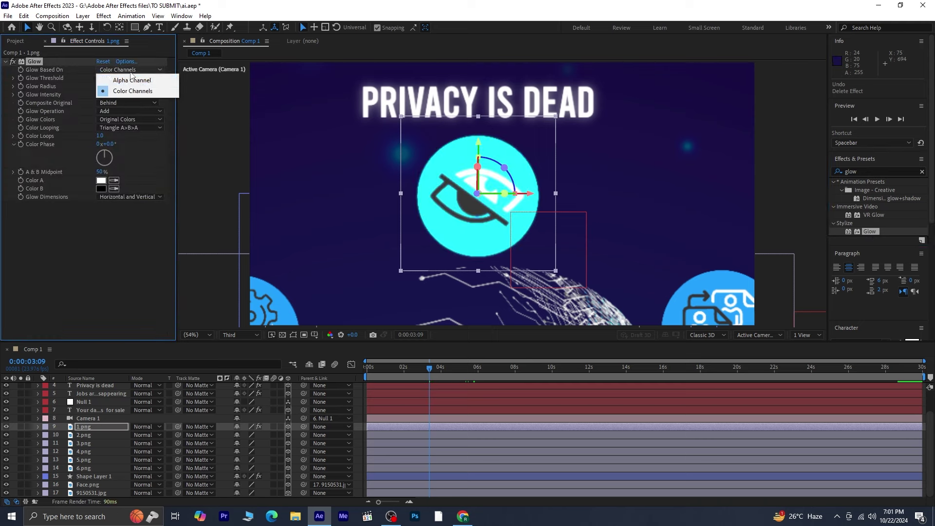
pyautogui.click(136, 84)
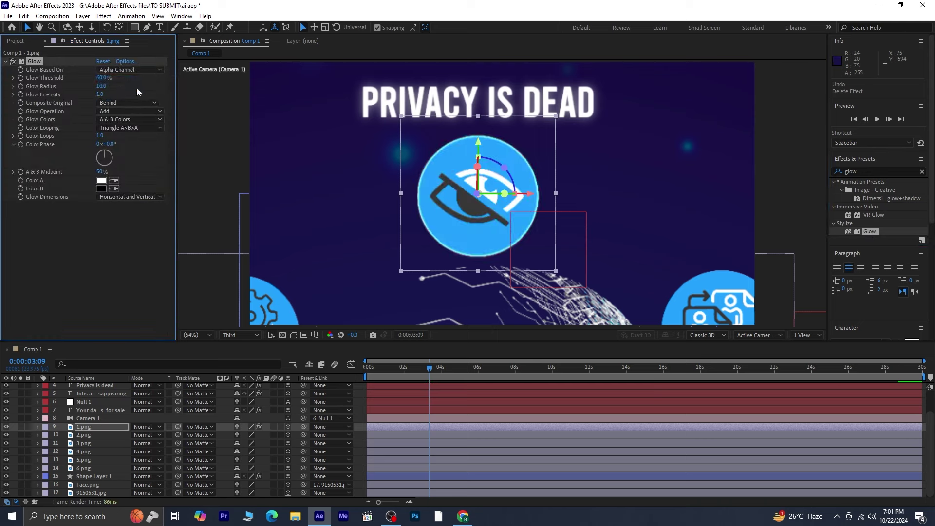
# Step: Soften the 1.png icon's glow with a Glow Radius of 112 and a Glow Intensity of 0.3
pyautogui.click(101, 86)
pyautogui.write('23')
pyautogui.press('Return')
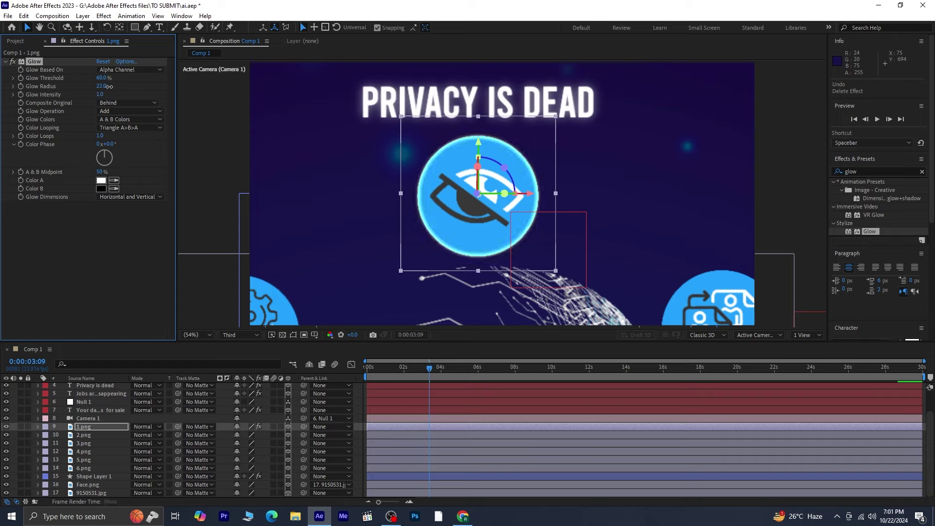
pyautogui.moveTo(109, 86); pyautogui.dragTo(117, 87)
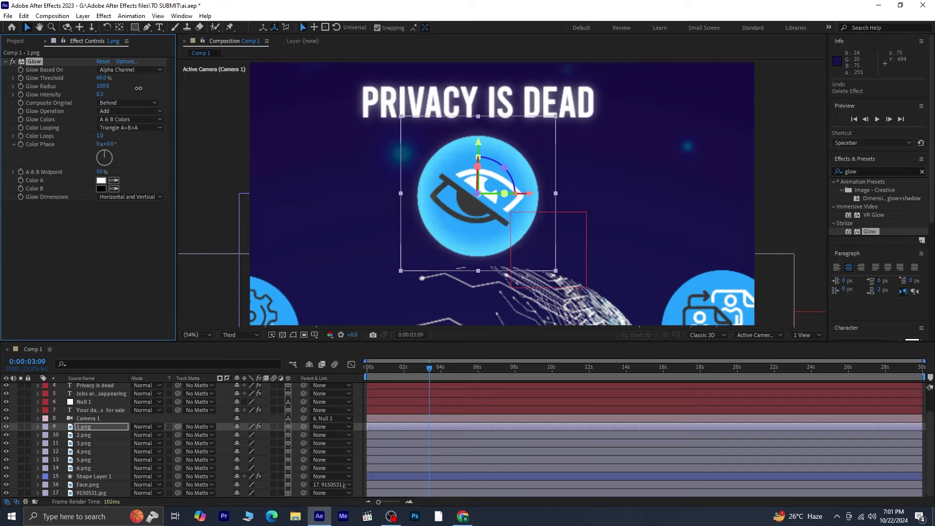
pyautogui.click(84, 264)
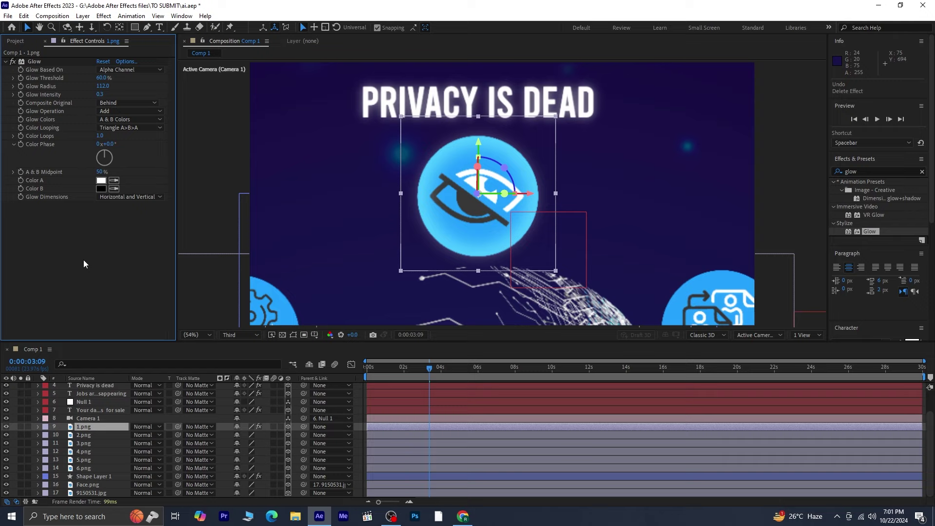
# Step: Copy the Glow effect from 1.png onto icon layers 2.png through 6.png
pyautogui.click(33, 63)
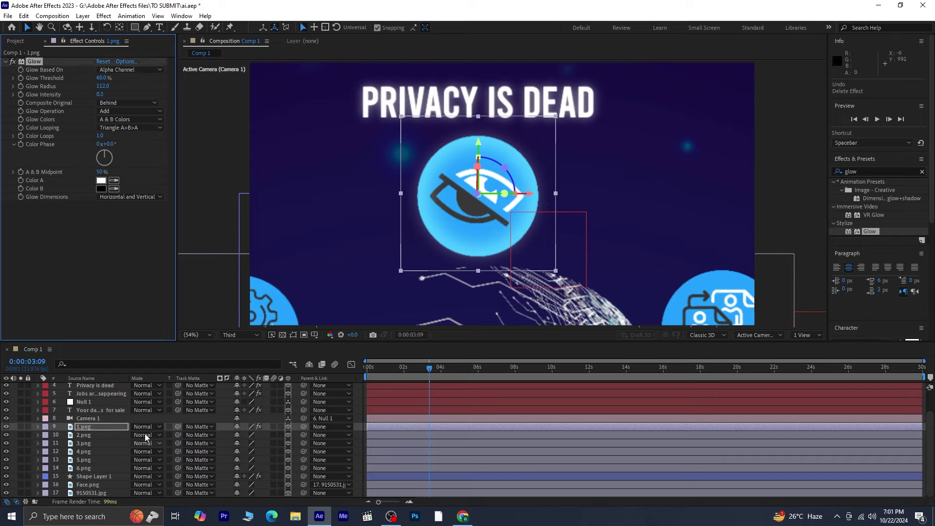
pyautogui.click(97, 434)
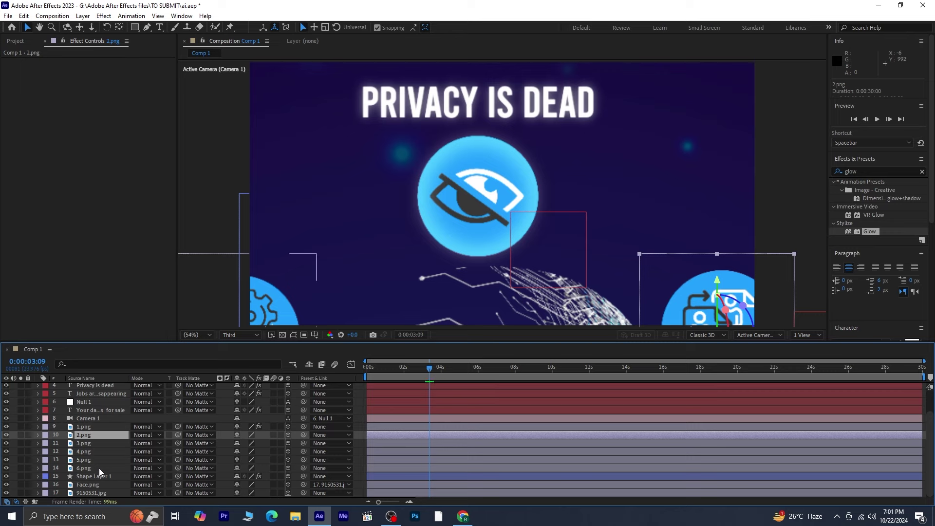
pyautogui.keyDown('ctrl'); pyautogui.click(99, 468); pyautogui.keyUp('ctrl')
pyautogui.keyDown('ctrl'); pyautogui.click(97, 459); pyautogui.keyUp('ctrl')
pyautogui.keyDown('ctrl'); pyautogui.click(96, 451); pyautogui.keyUp('ctrl')
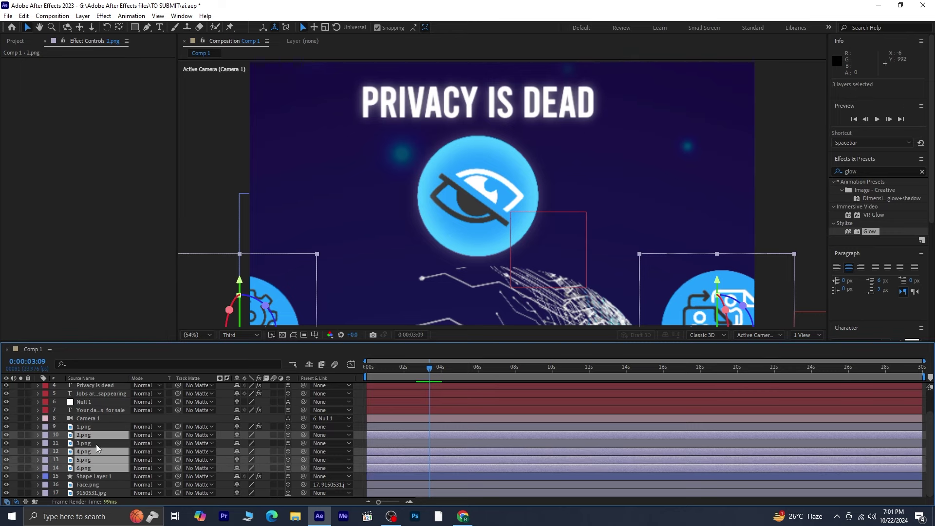
pyautogui.keyDown('ctrl'); pyautogui.click(101, 443); pyautogui.keyUp('ctrl')
pyautogui.hotkey('ctrl', 'v')
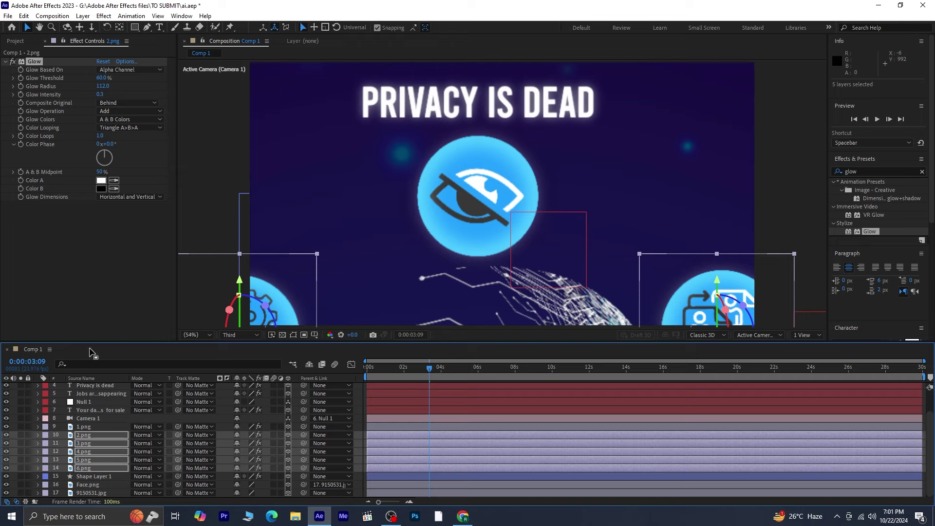
pyautogui.click(101, 326)
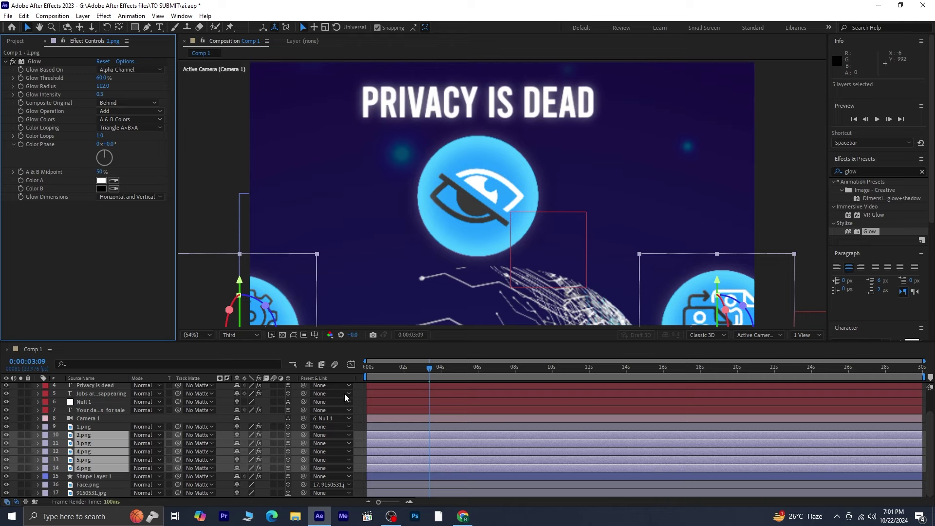
pyautogui.click(130, 397)
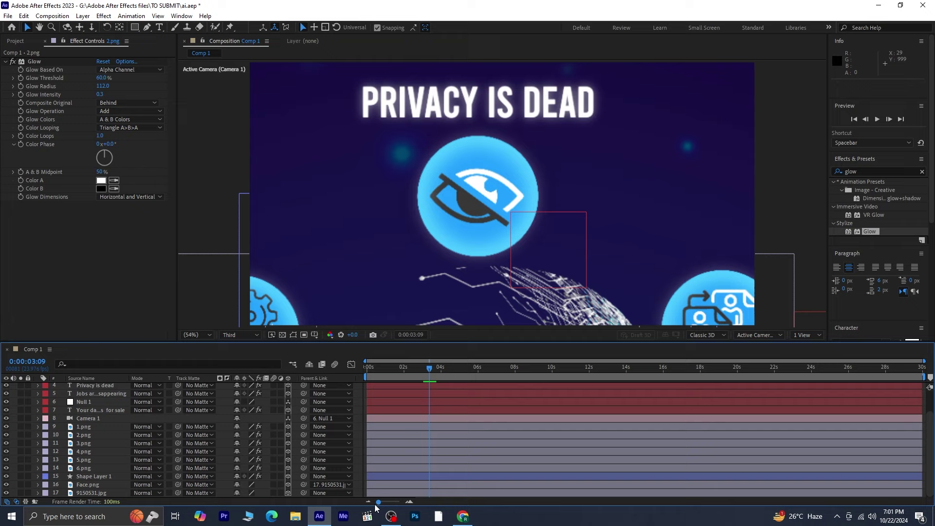
# Step: Preview the composition from 0:00:00:00 to check the glowing icons, titles and hexagon line
pyautogui.moveTo(427, 366); pyautogui.dragTo(286, 369)
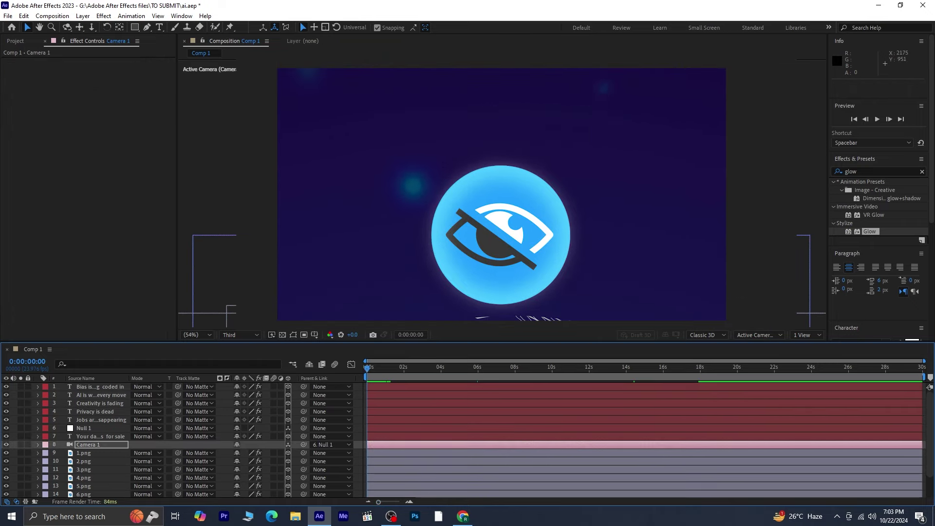
pyautogui.press('space')
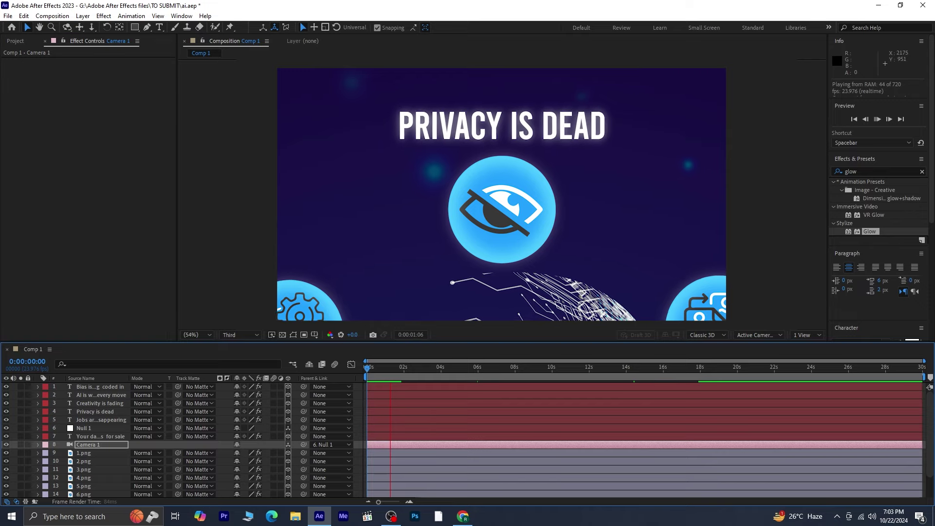